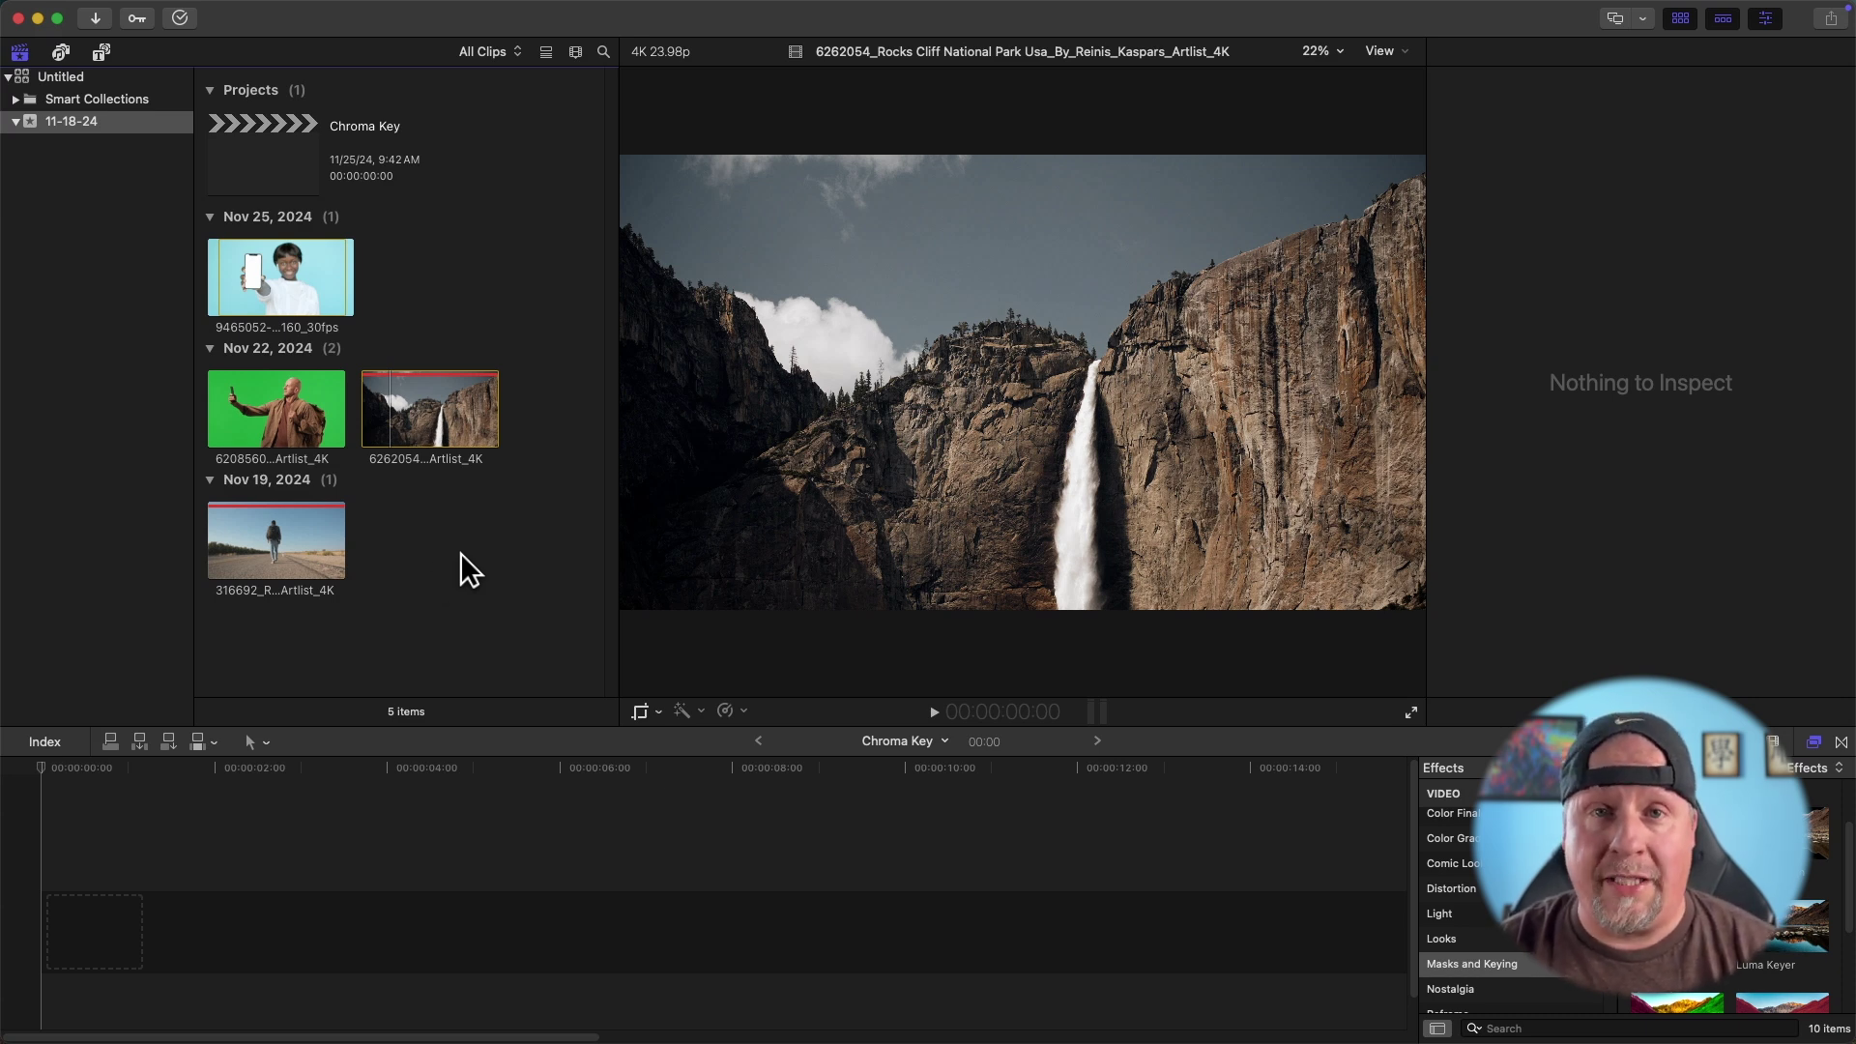
Step: Preview the waterfall cliff clip and add it to the empty Chroma Key timeline
{"action": "left_click", "coordinate": [435, 422]}
{"action": "key", "text": "Left"}
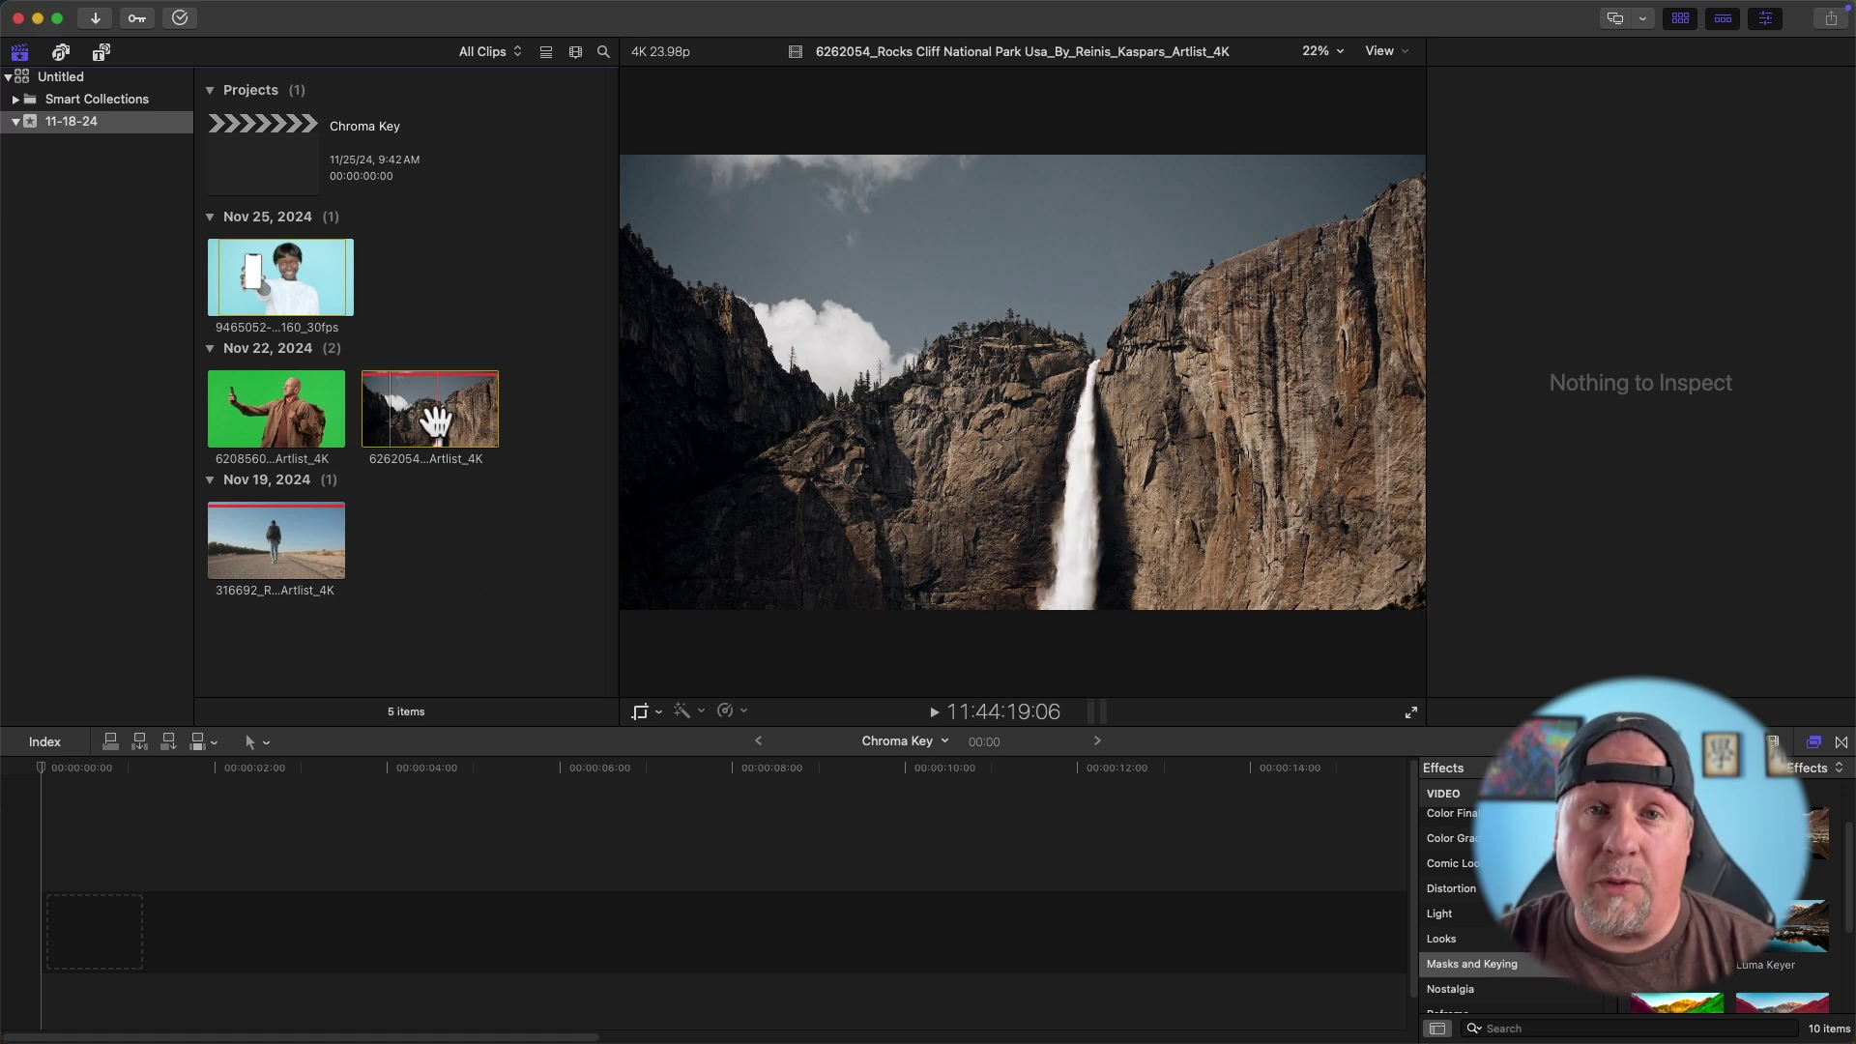
{"action": "key", "text": "space"}
{"action": "left_click", "coordinate": [451, 433]}
{"action": "left_click_drag", "start_coordinate": [450, 433], "coordinate": [63, 907]}
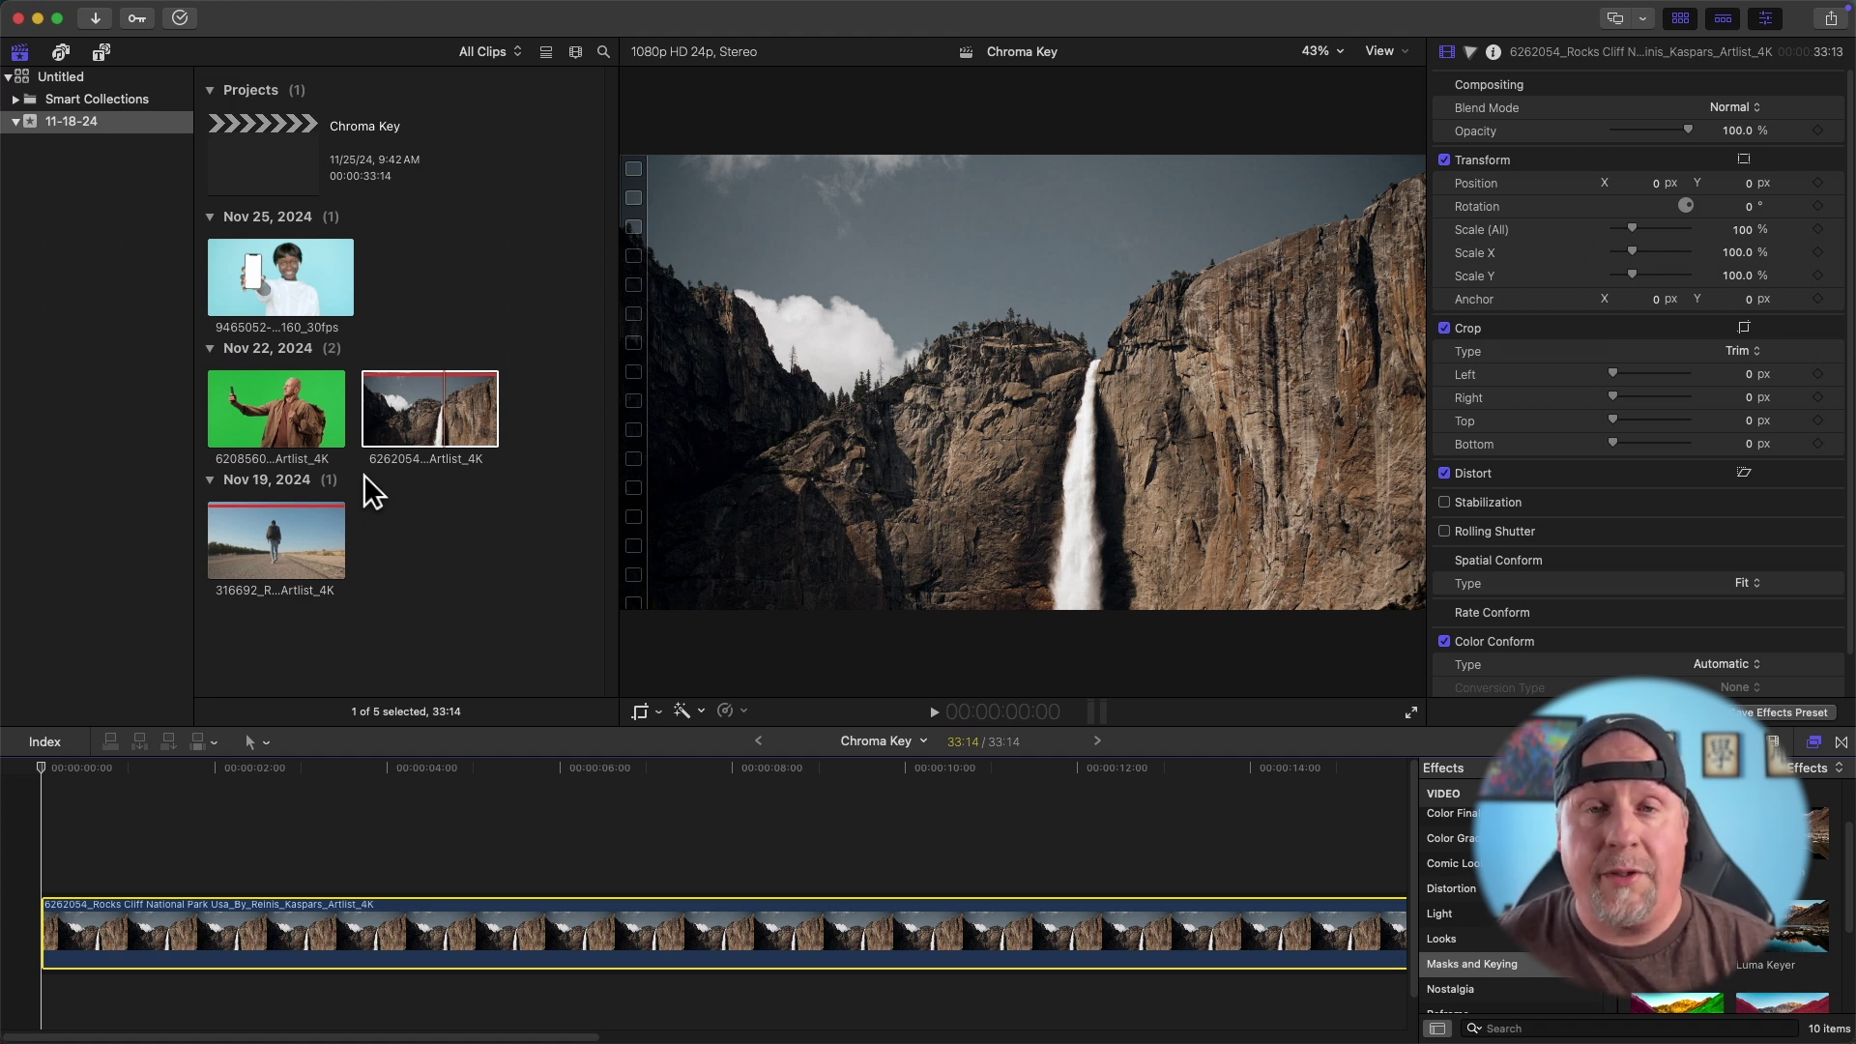
Step: Preview the green-screen hiker clip and connect it above the waterfall clip
{"action": "left_click", "coordinate": [367, 411]}
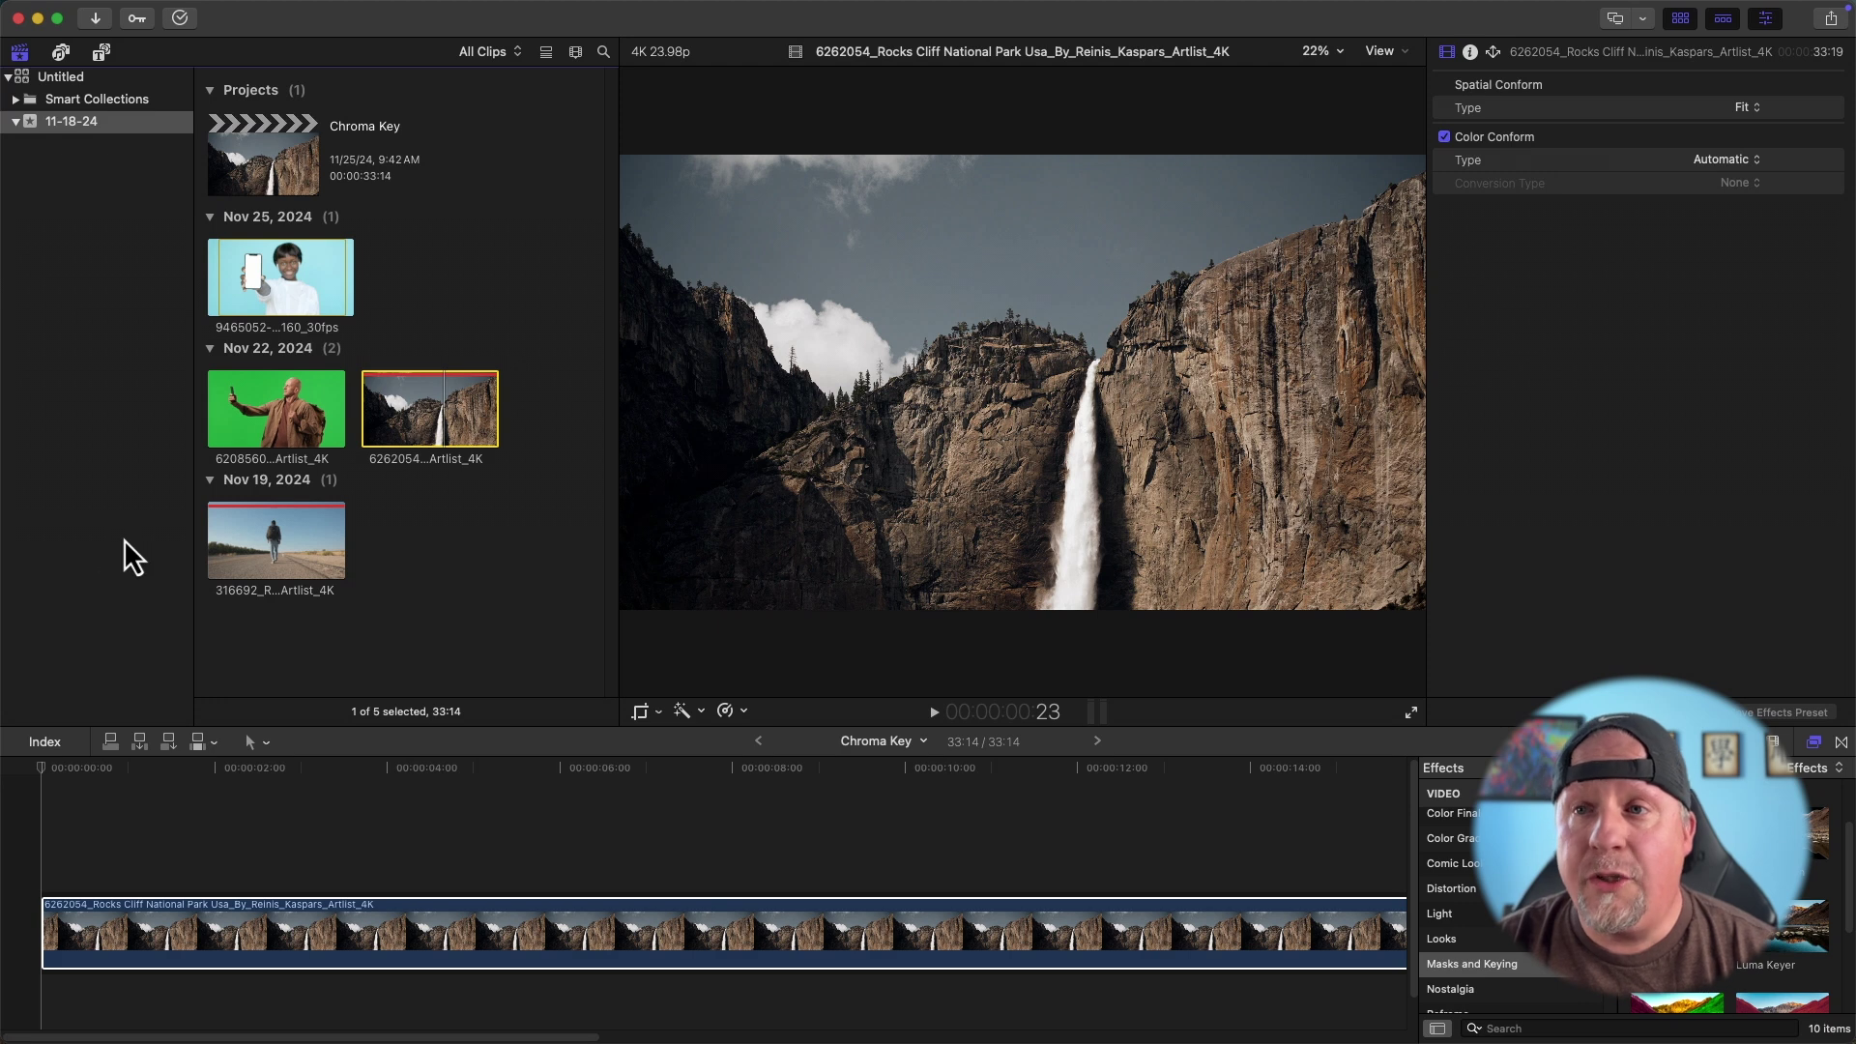
{"action": "left_click", "coordinate": [290, 409]}
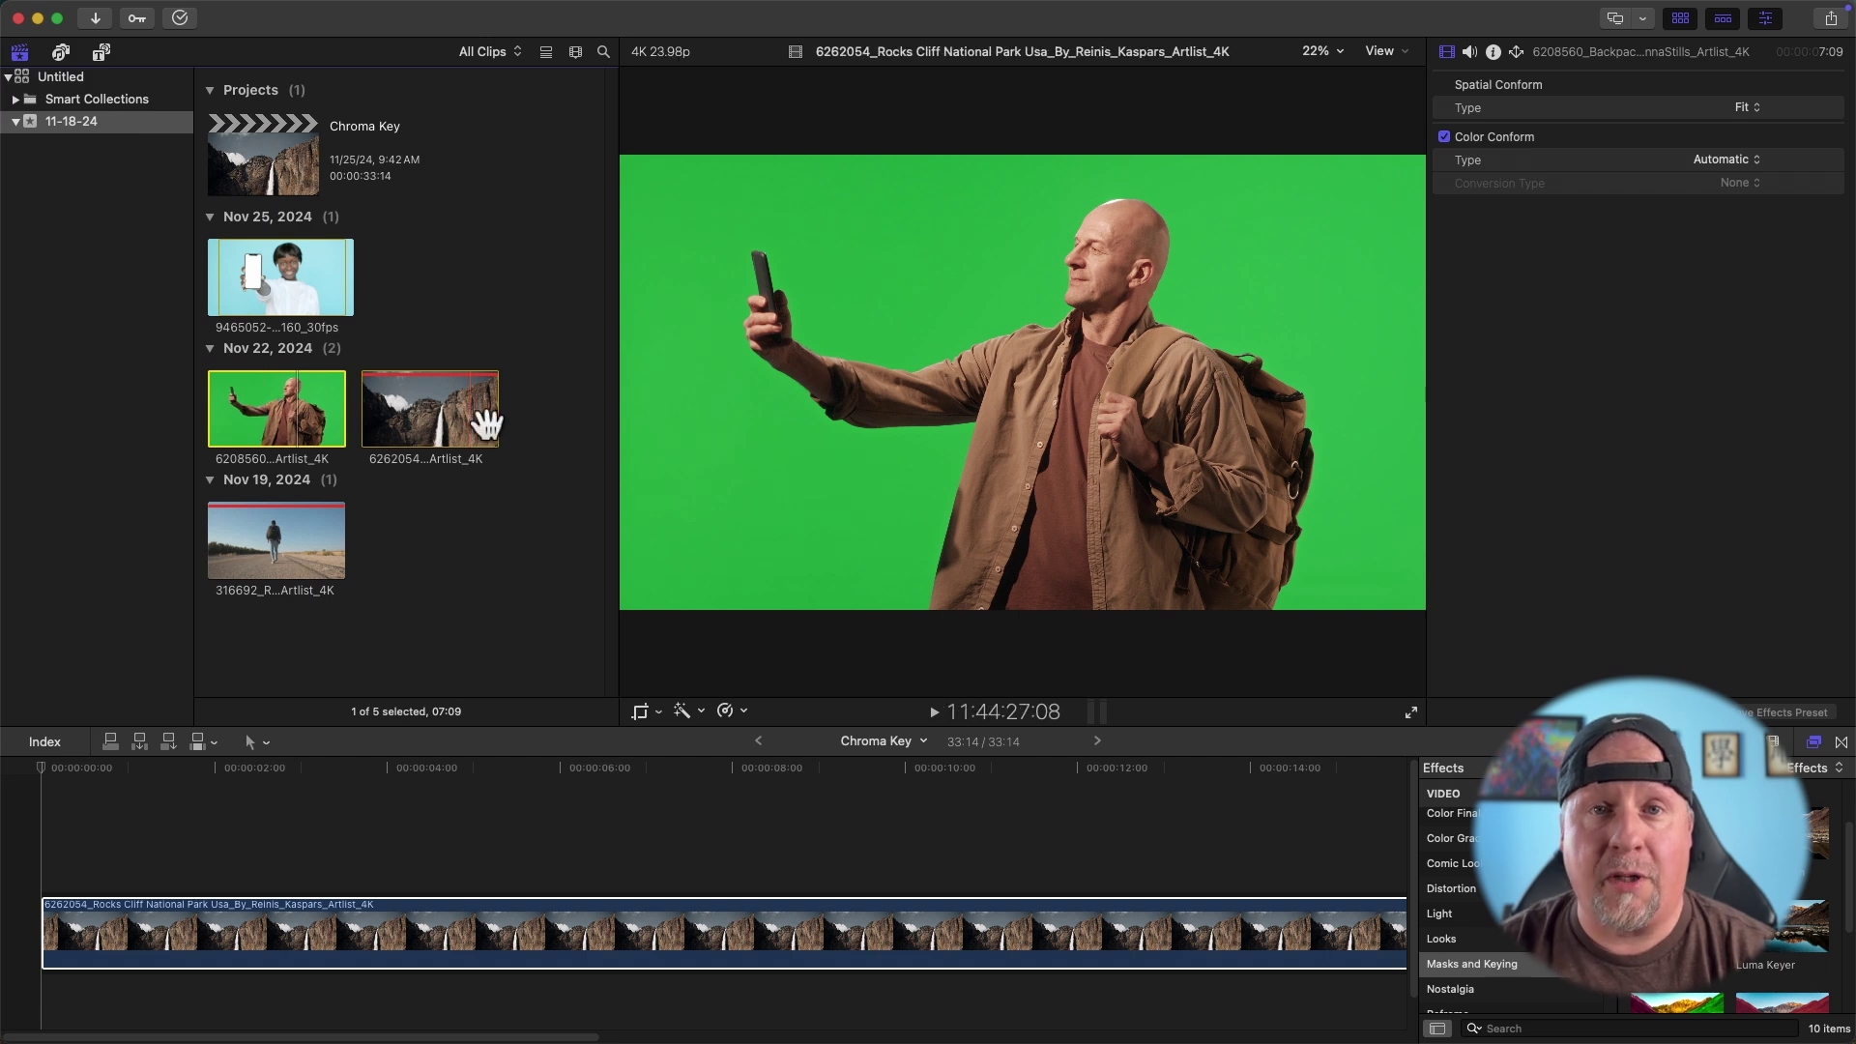
{"action": "left_click_drag", "start_coordinate": [283, 409], "coordinate": [285, 416]}
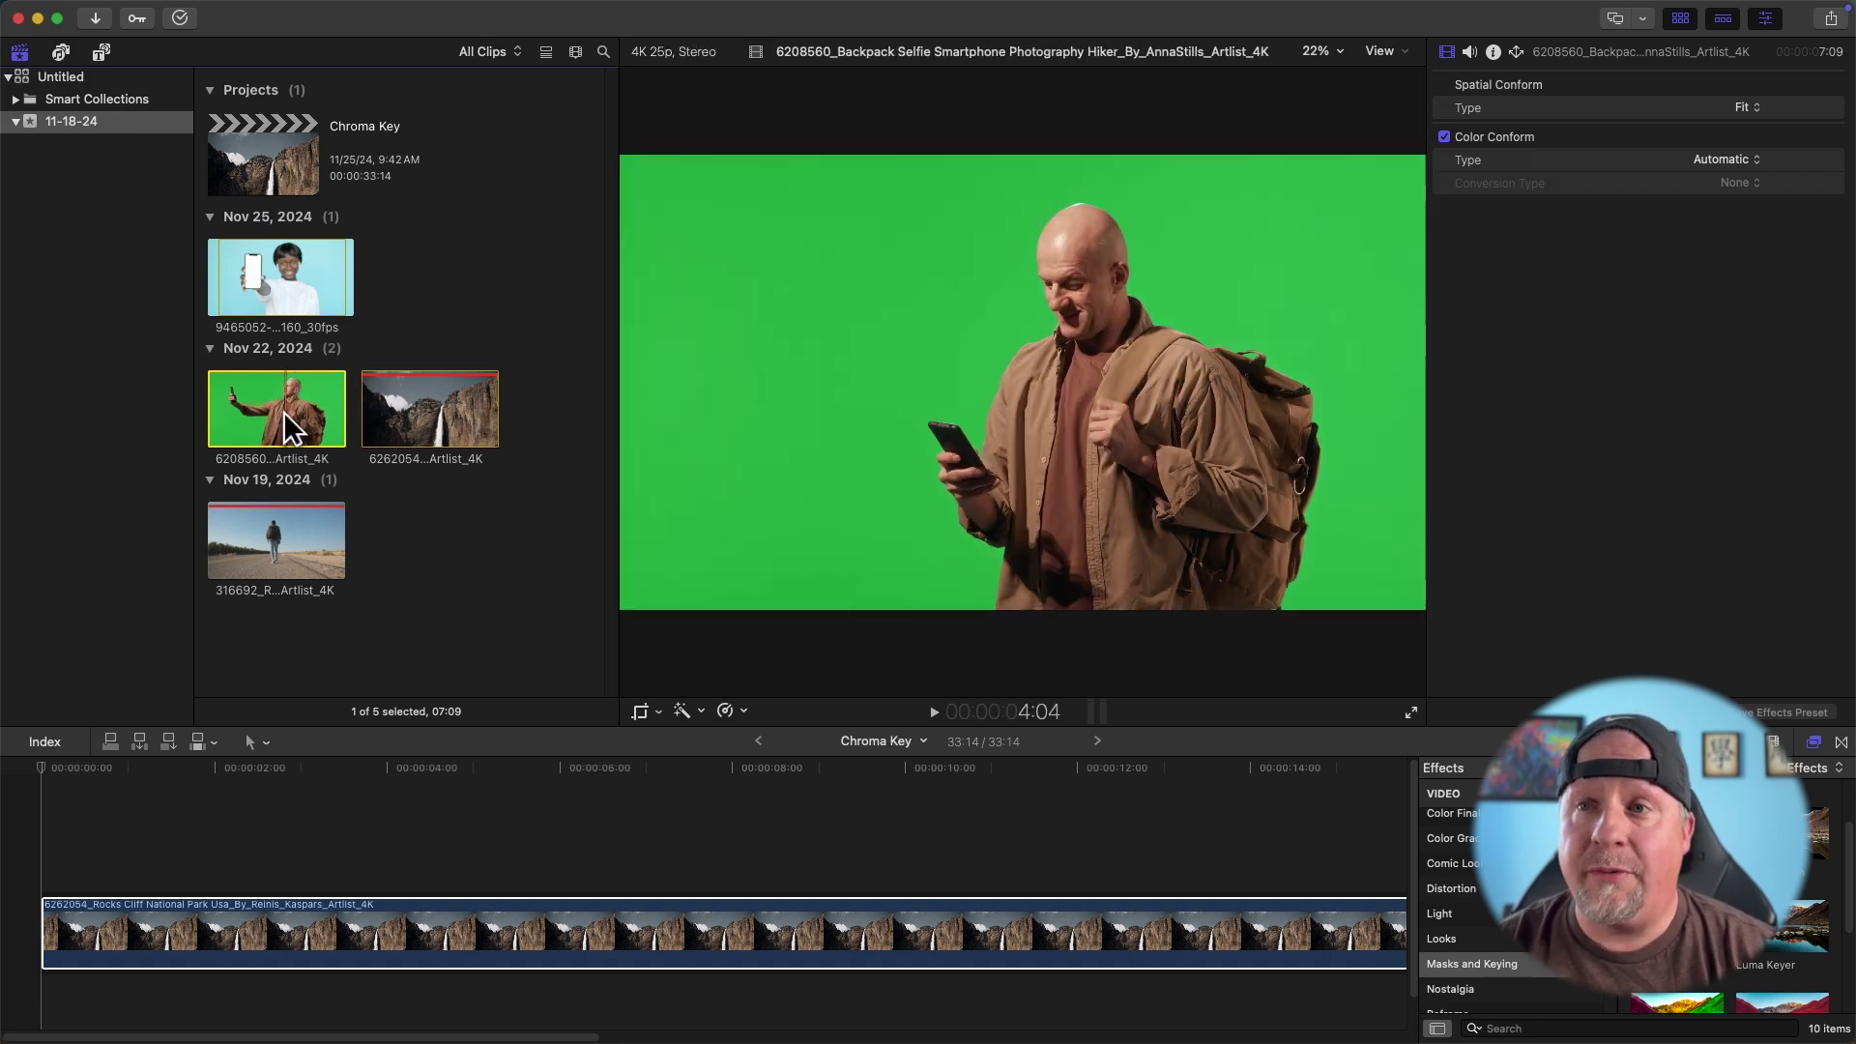
{"action": "left_click_drag", "start_coordinate": [310, 721], "coordinate": [67, 861]}
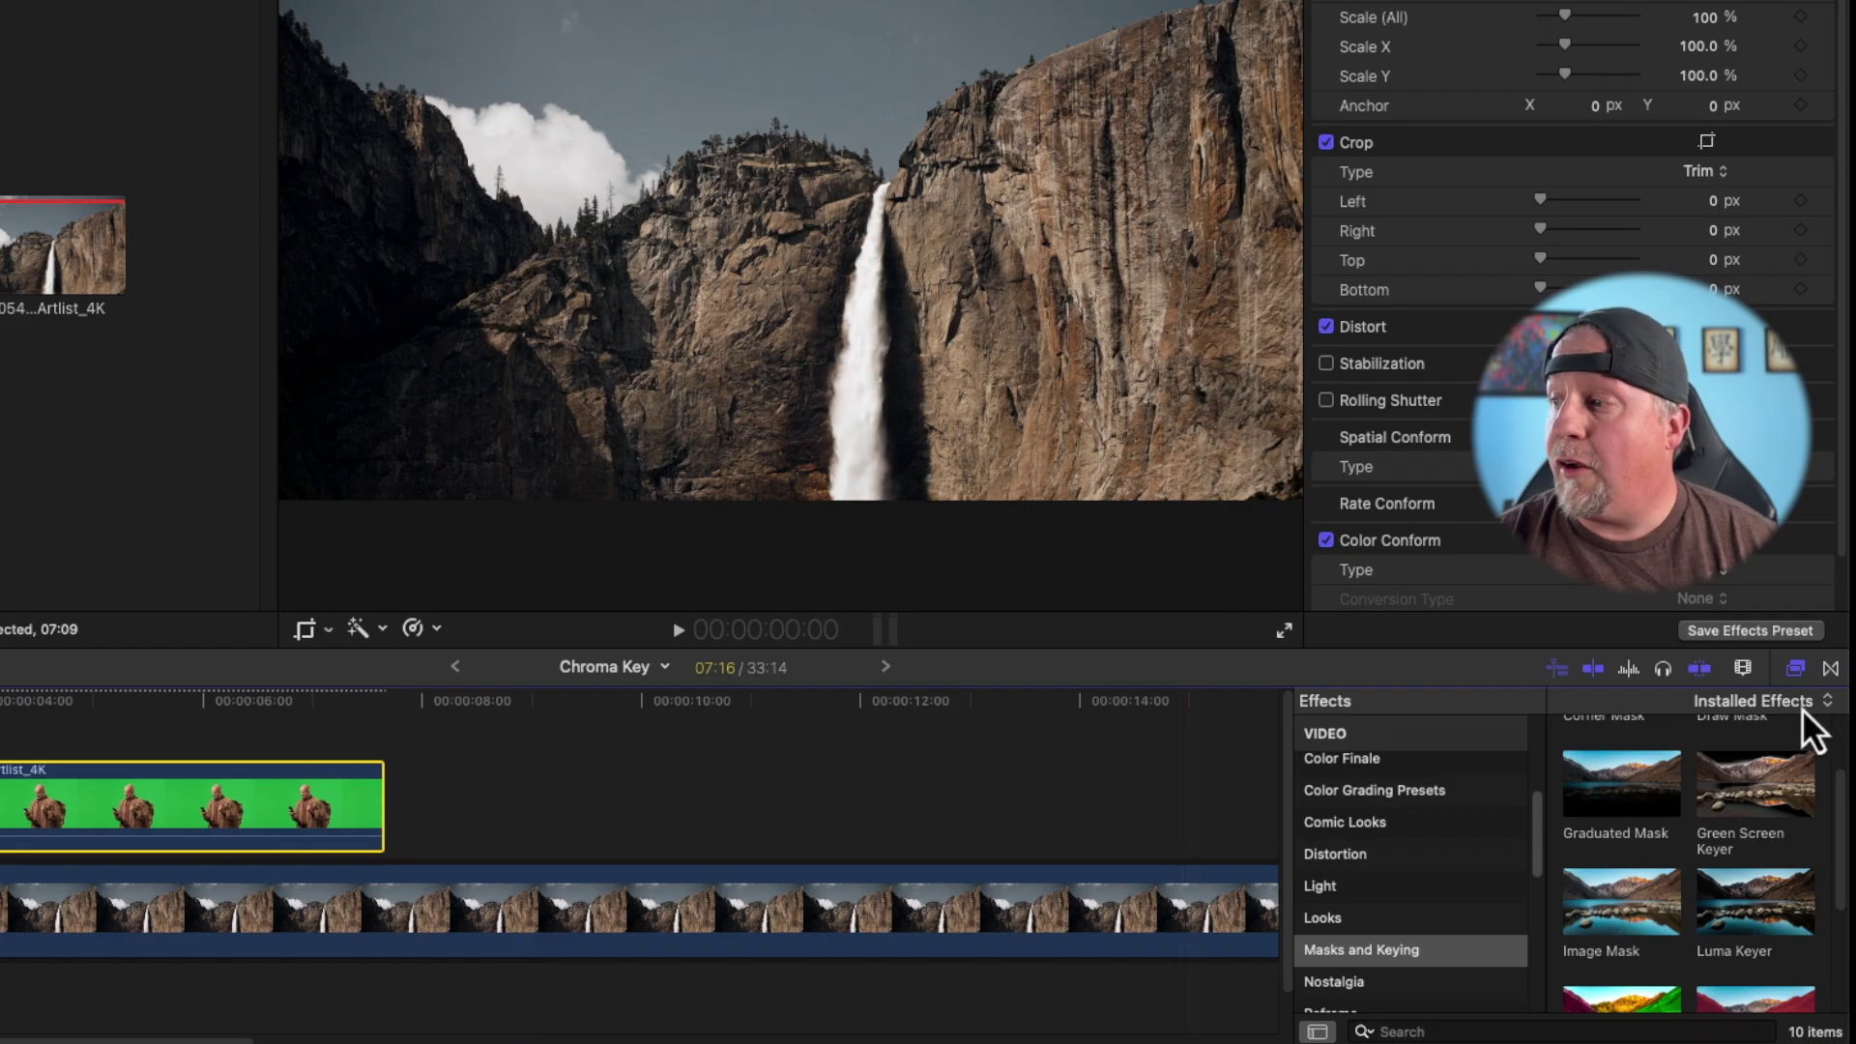
Step: Apply the Green Screen Keyer from Masks and Keying to the hiker clip
{"action": "left_click", "coordinate": [1336, 955]}
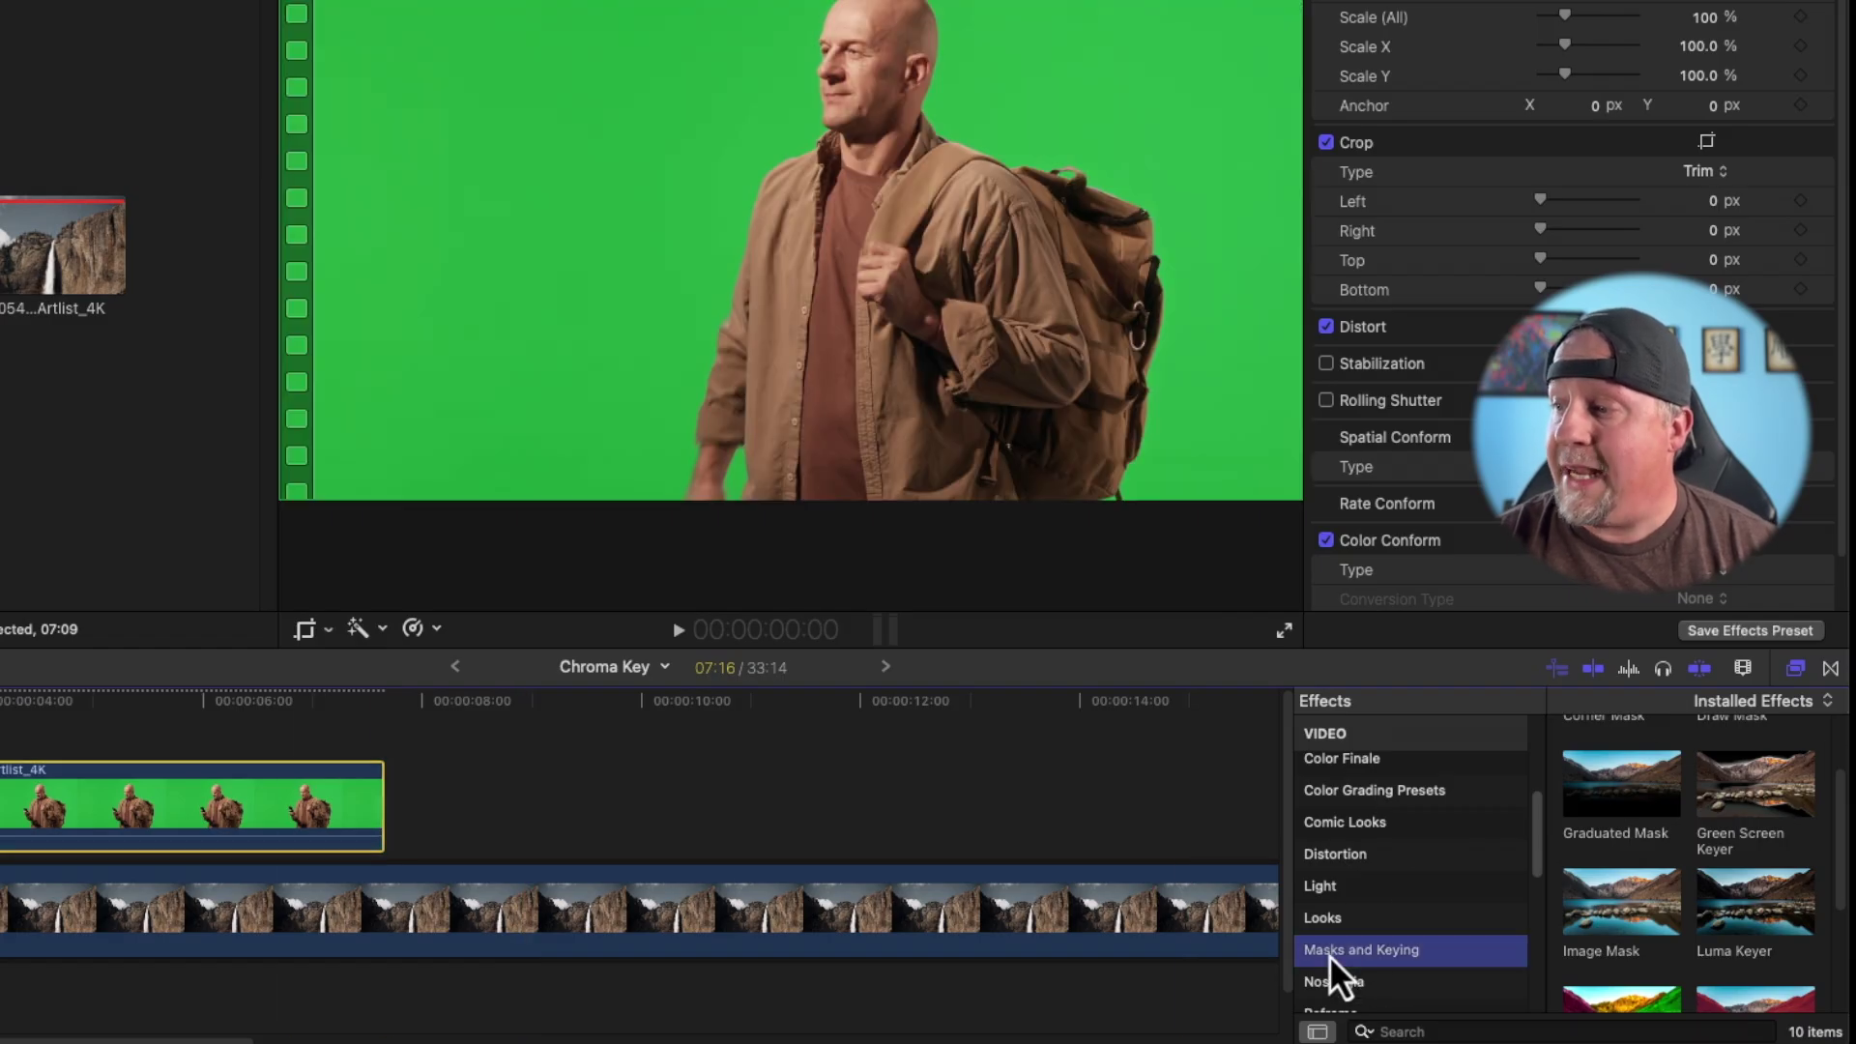
{"action": "left_click", "coordinate": [1765, 794]}
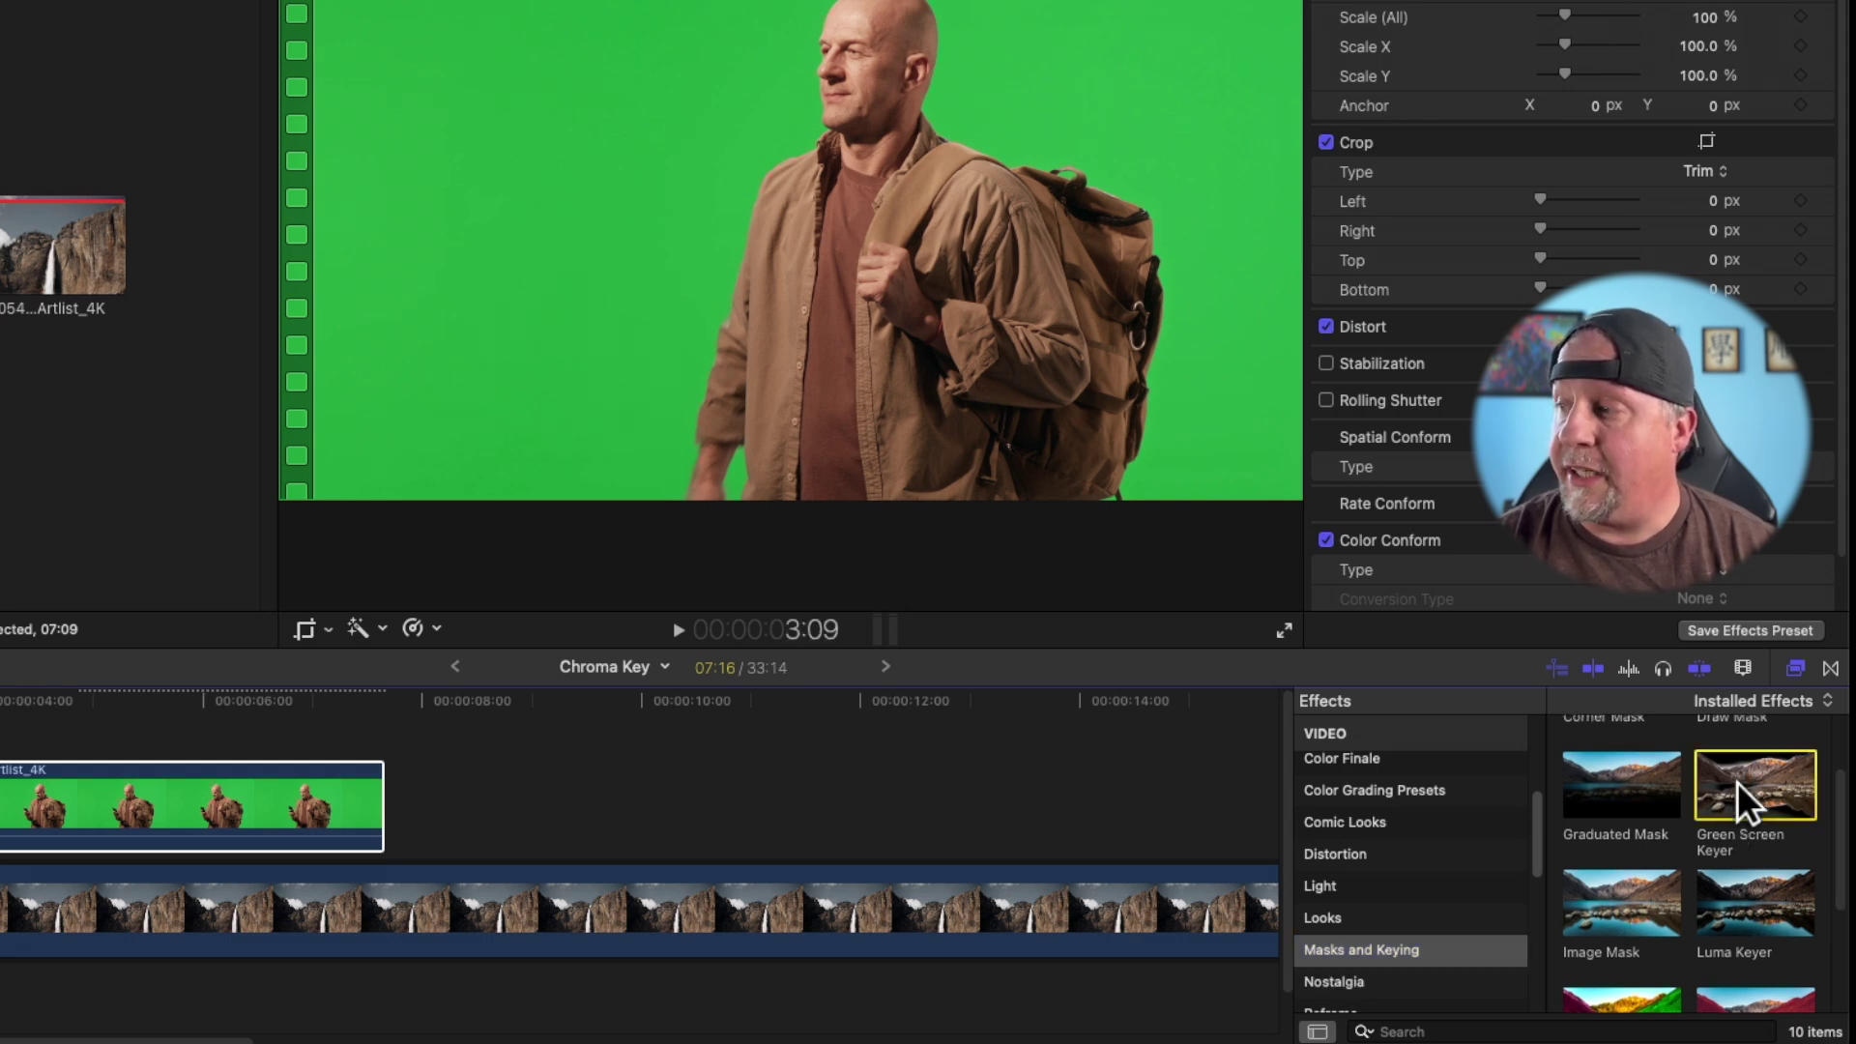
{"action": "left_click_drag", "start_coordinate": [1773, 785], "coordinate": [116, 810]}
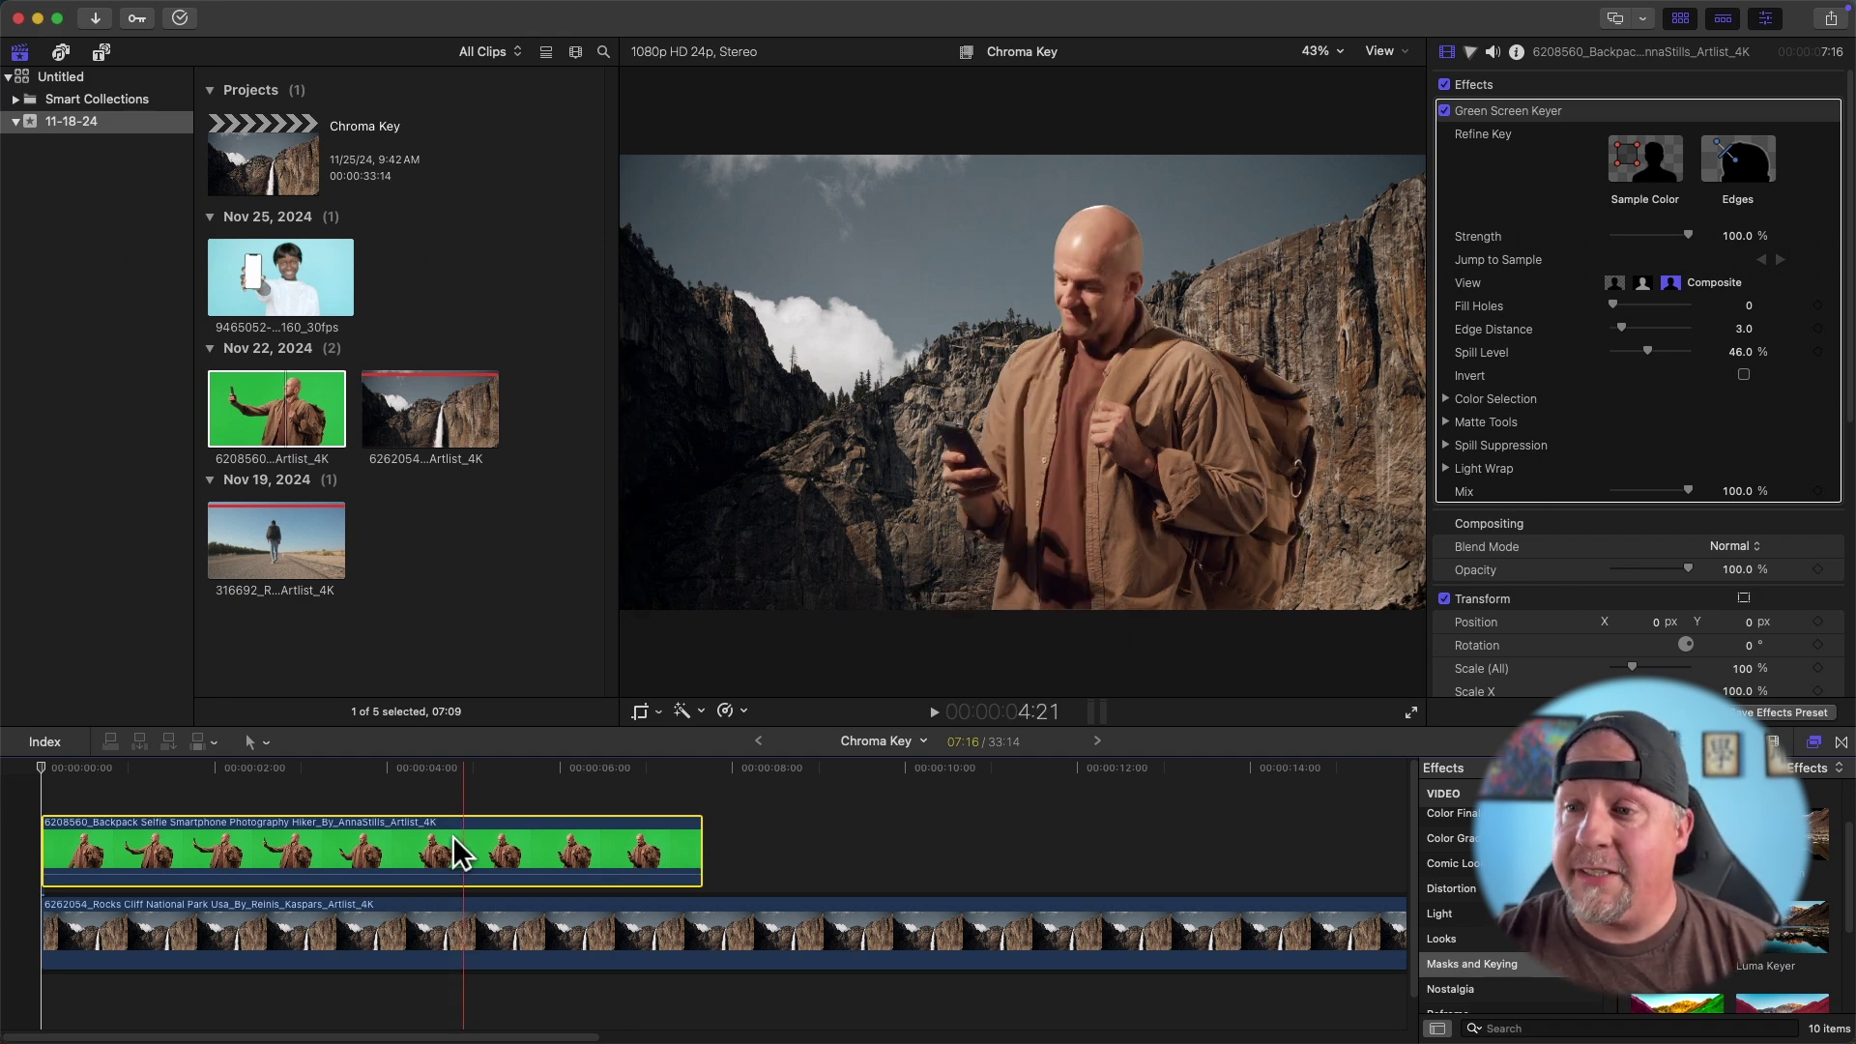
Step: Replace the hiker with the road-walking clip above the waterfall and apply Green Screen Keyer
{"action": "key", "text": "BackSpace"}
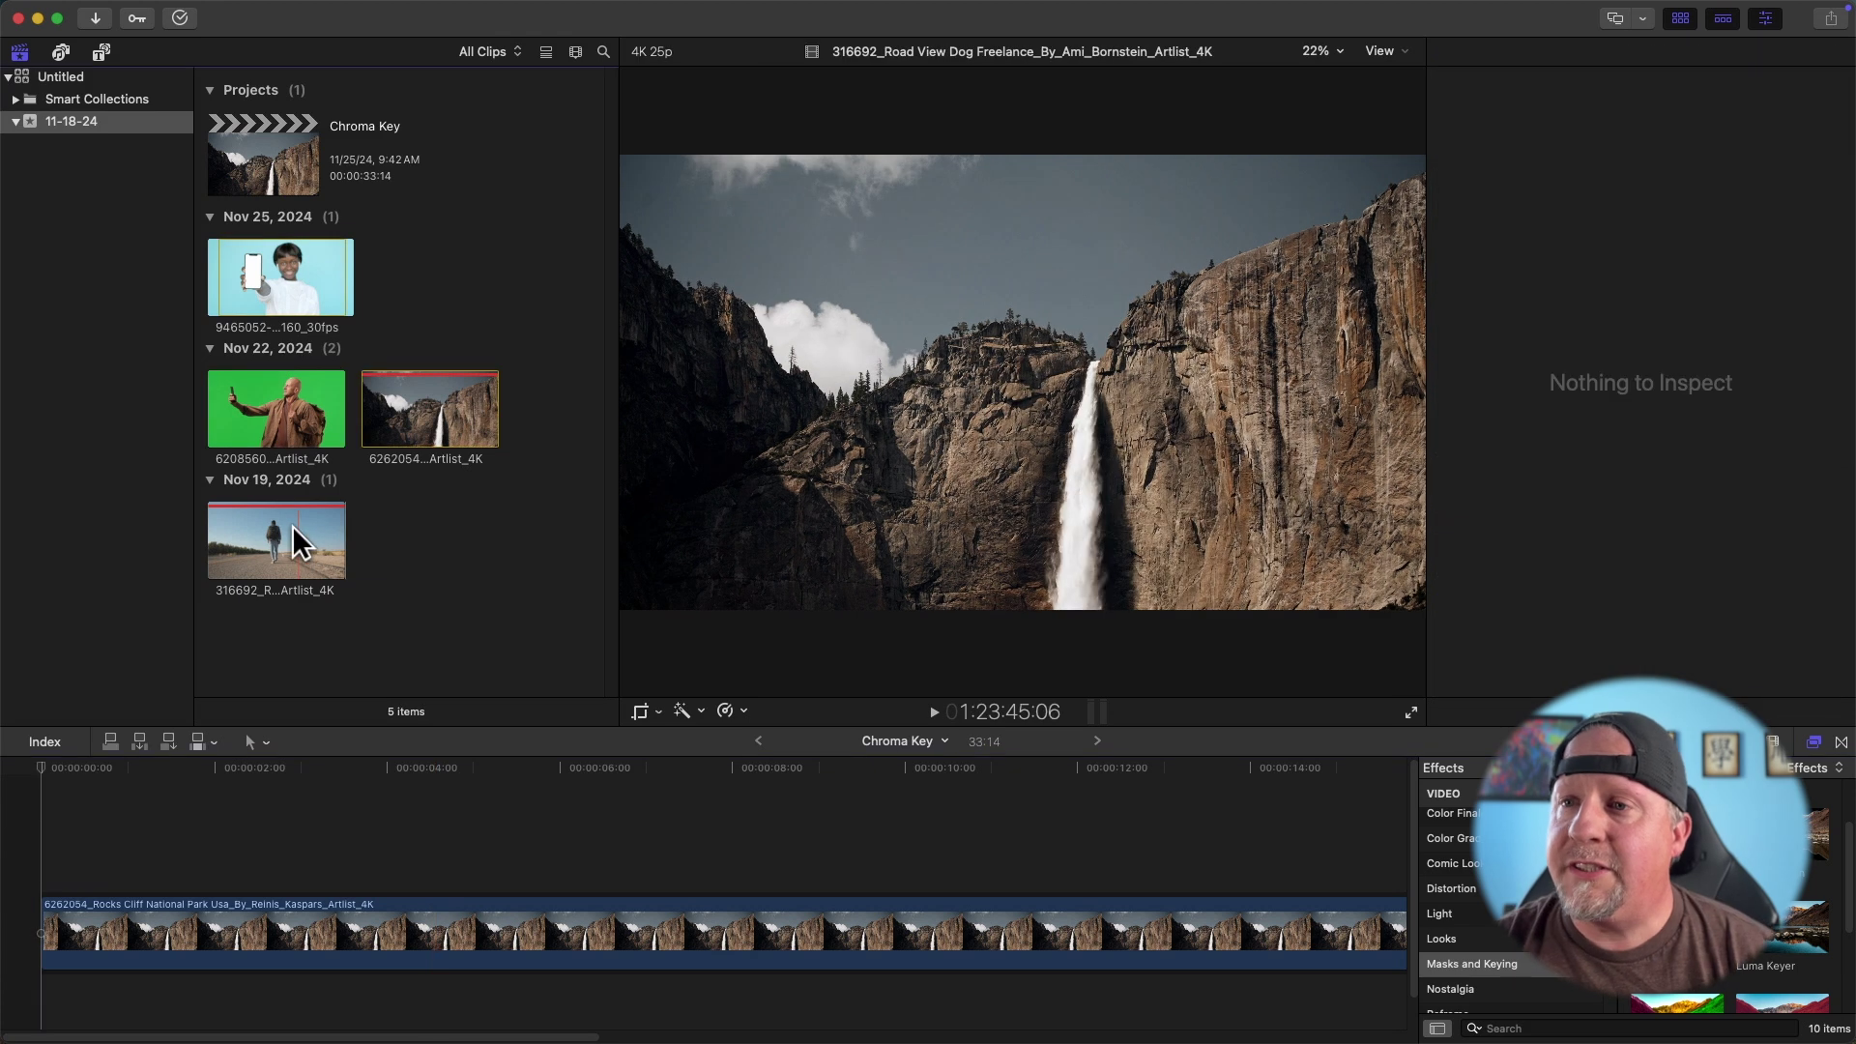
{"action": "left_click", "coordinate": [236, 528]}
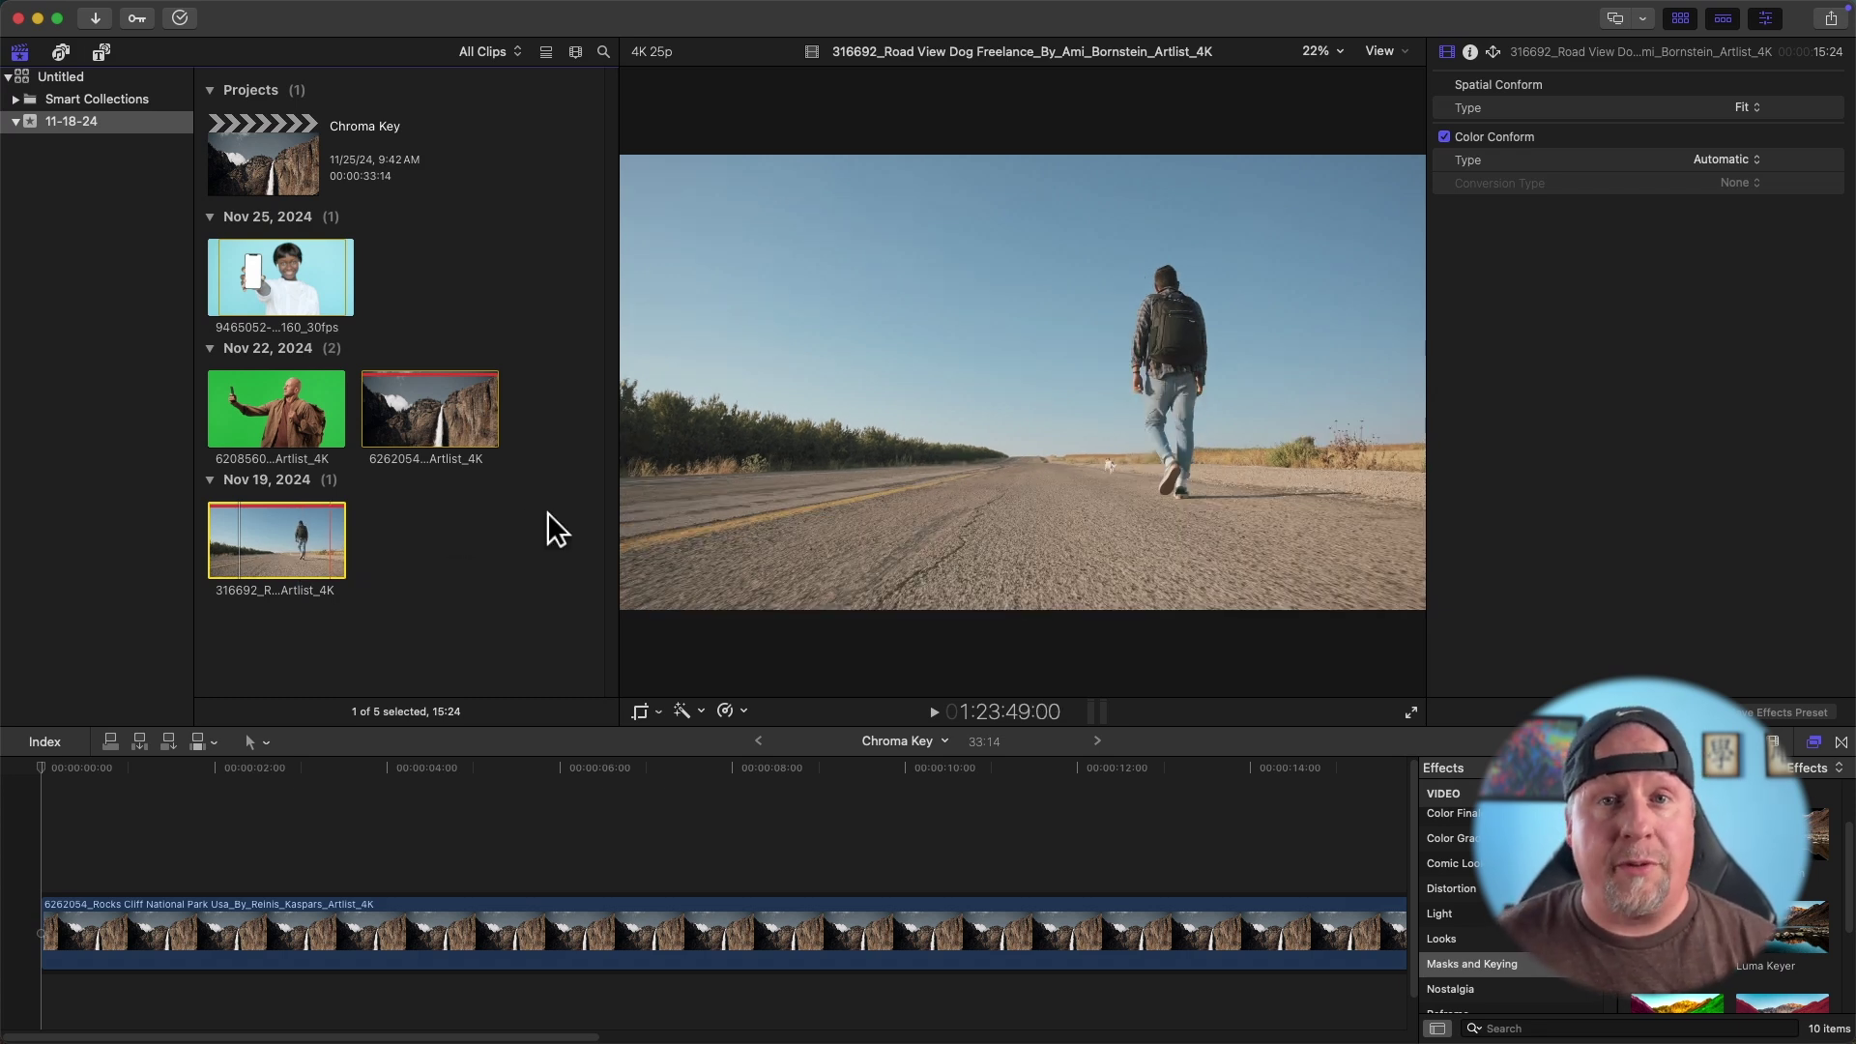
{"action": "left_click_drag", "start_coordinate": [277, 526], "coordinate": [21, 845]}
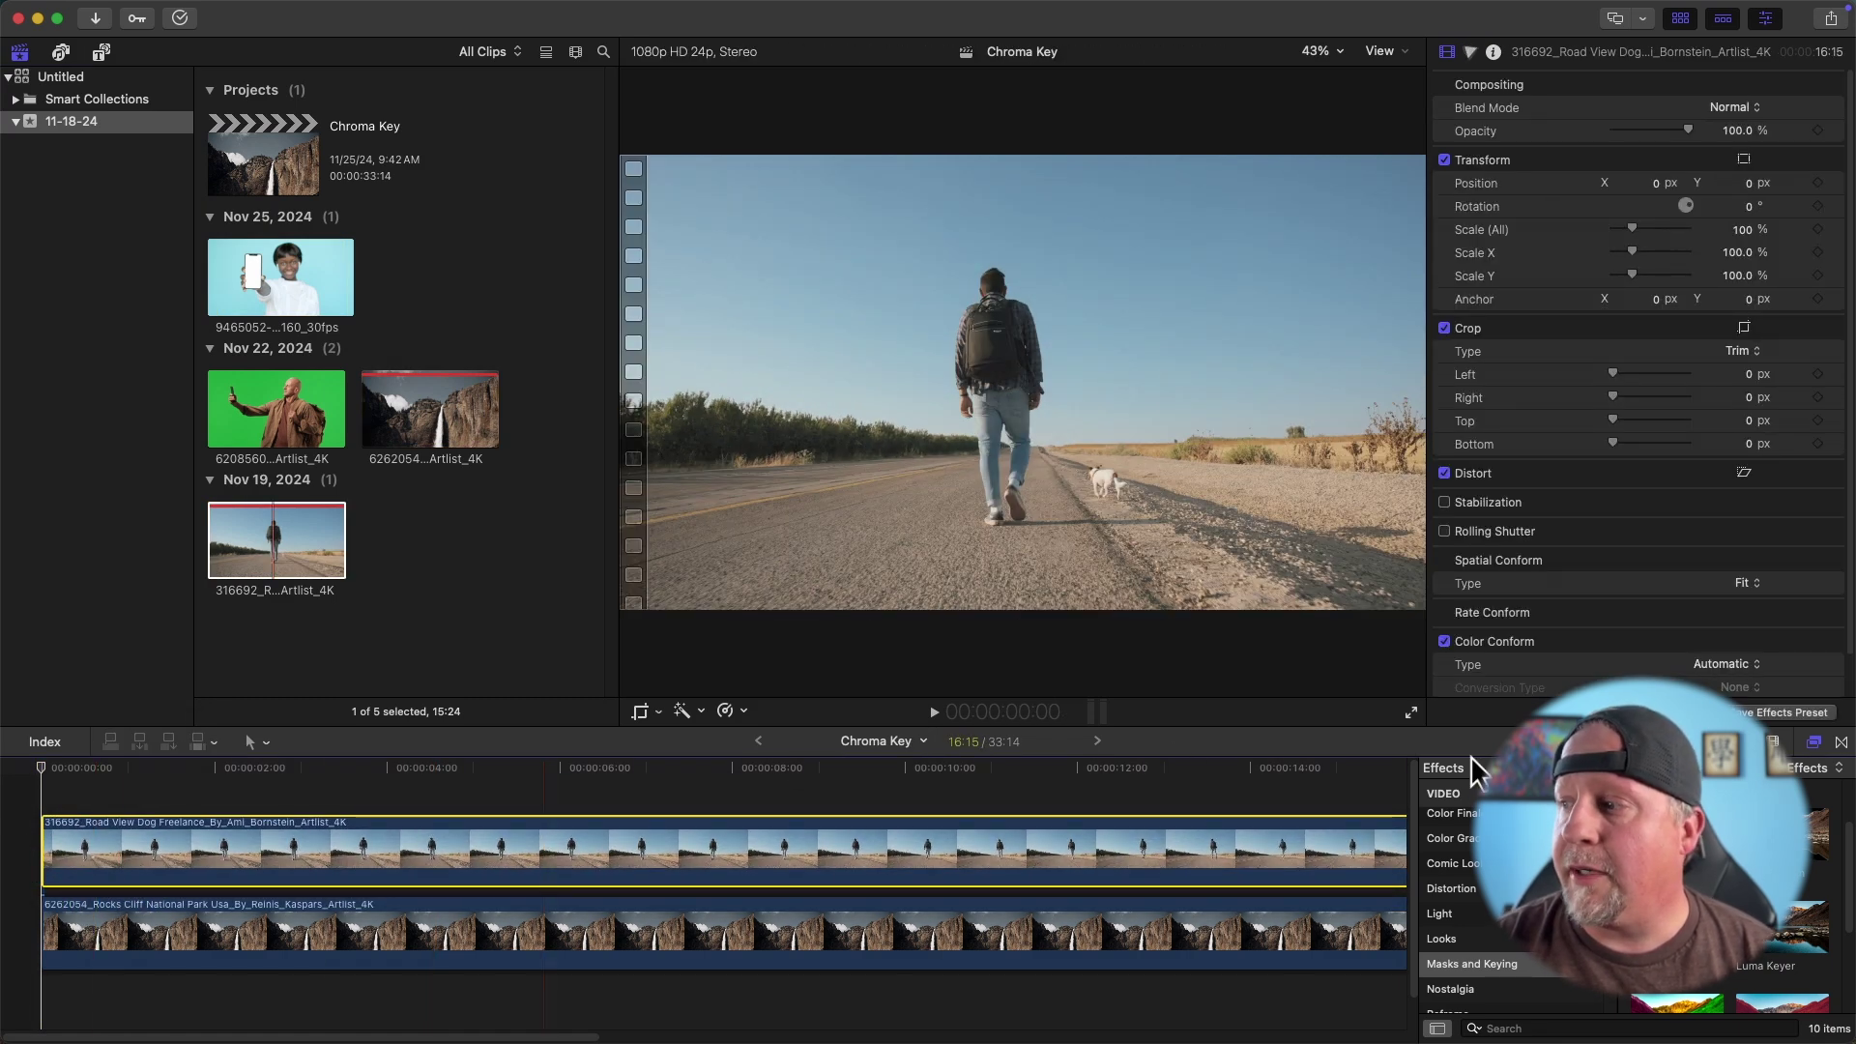
{"action": "left_click", "coordinate": [1781, 843]}
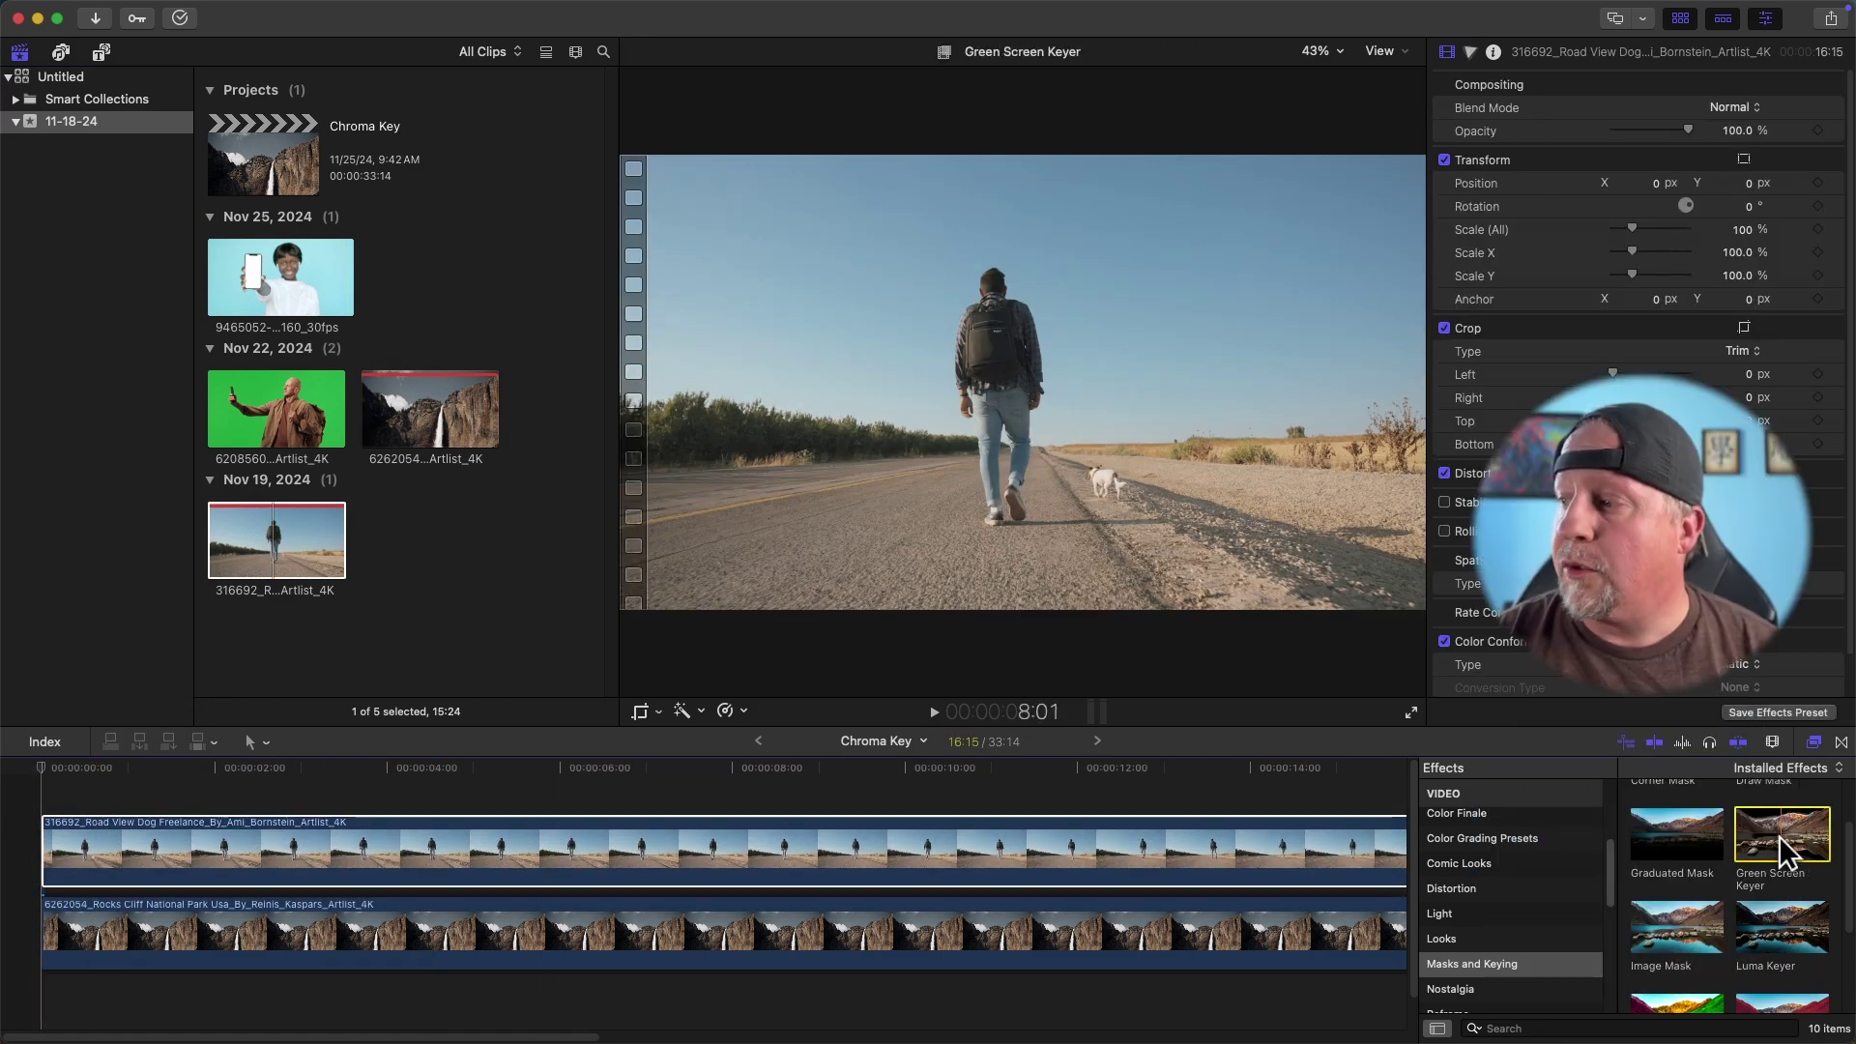
{"action": "left_click_drag", "start_coordinate": [1781, 843], "coordinate": [893, 864]}
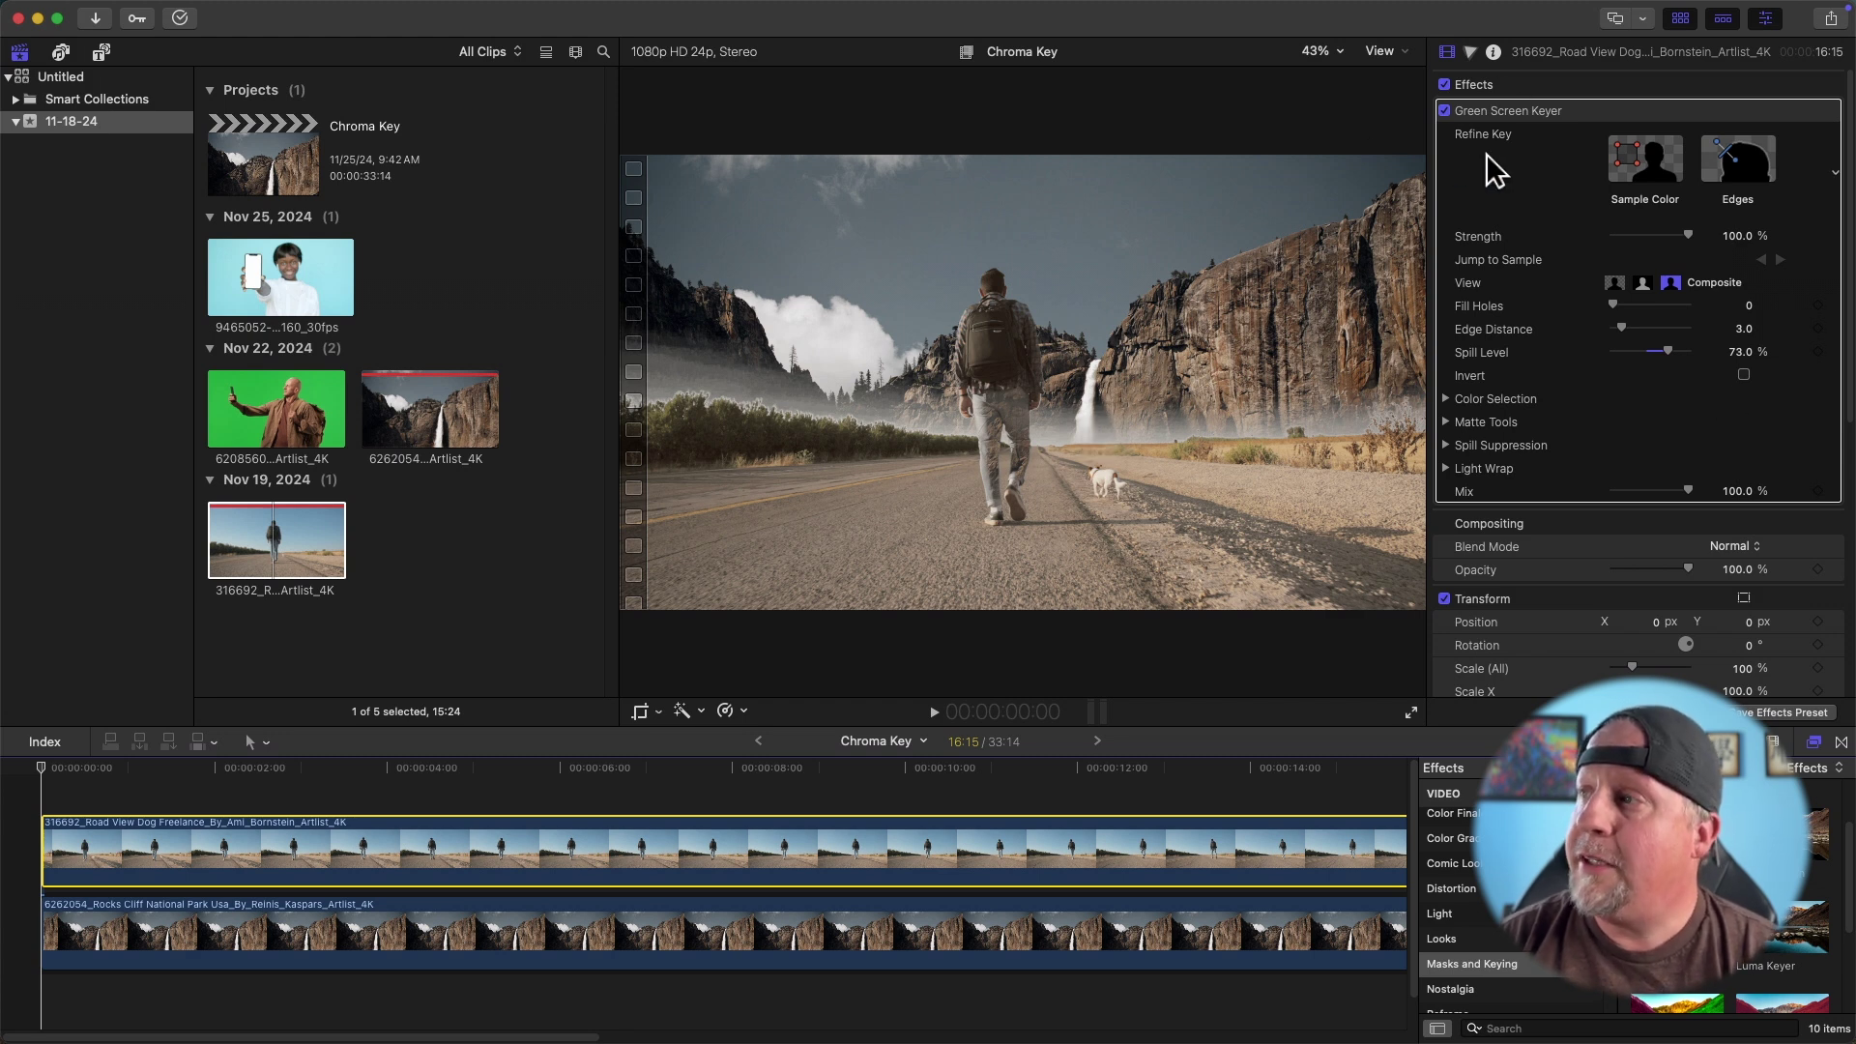
Step: Refine the road clip's key with Sample Color over a vertical strip beside the walker
{"action": "left_click", "coordinate": [1539, 159]}
{"action": "left_click", "coordinate": [1619, 161]}
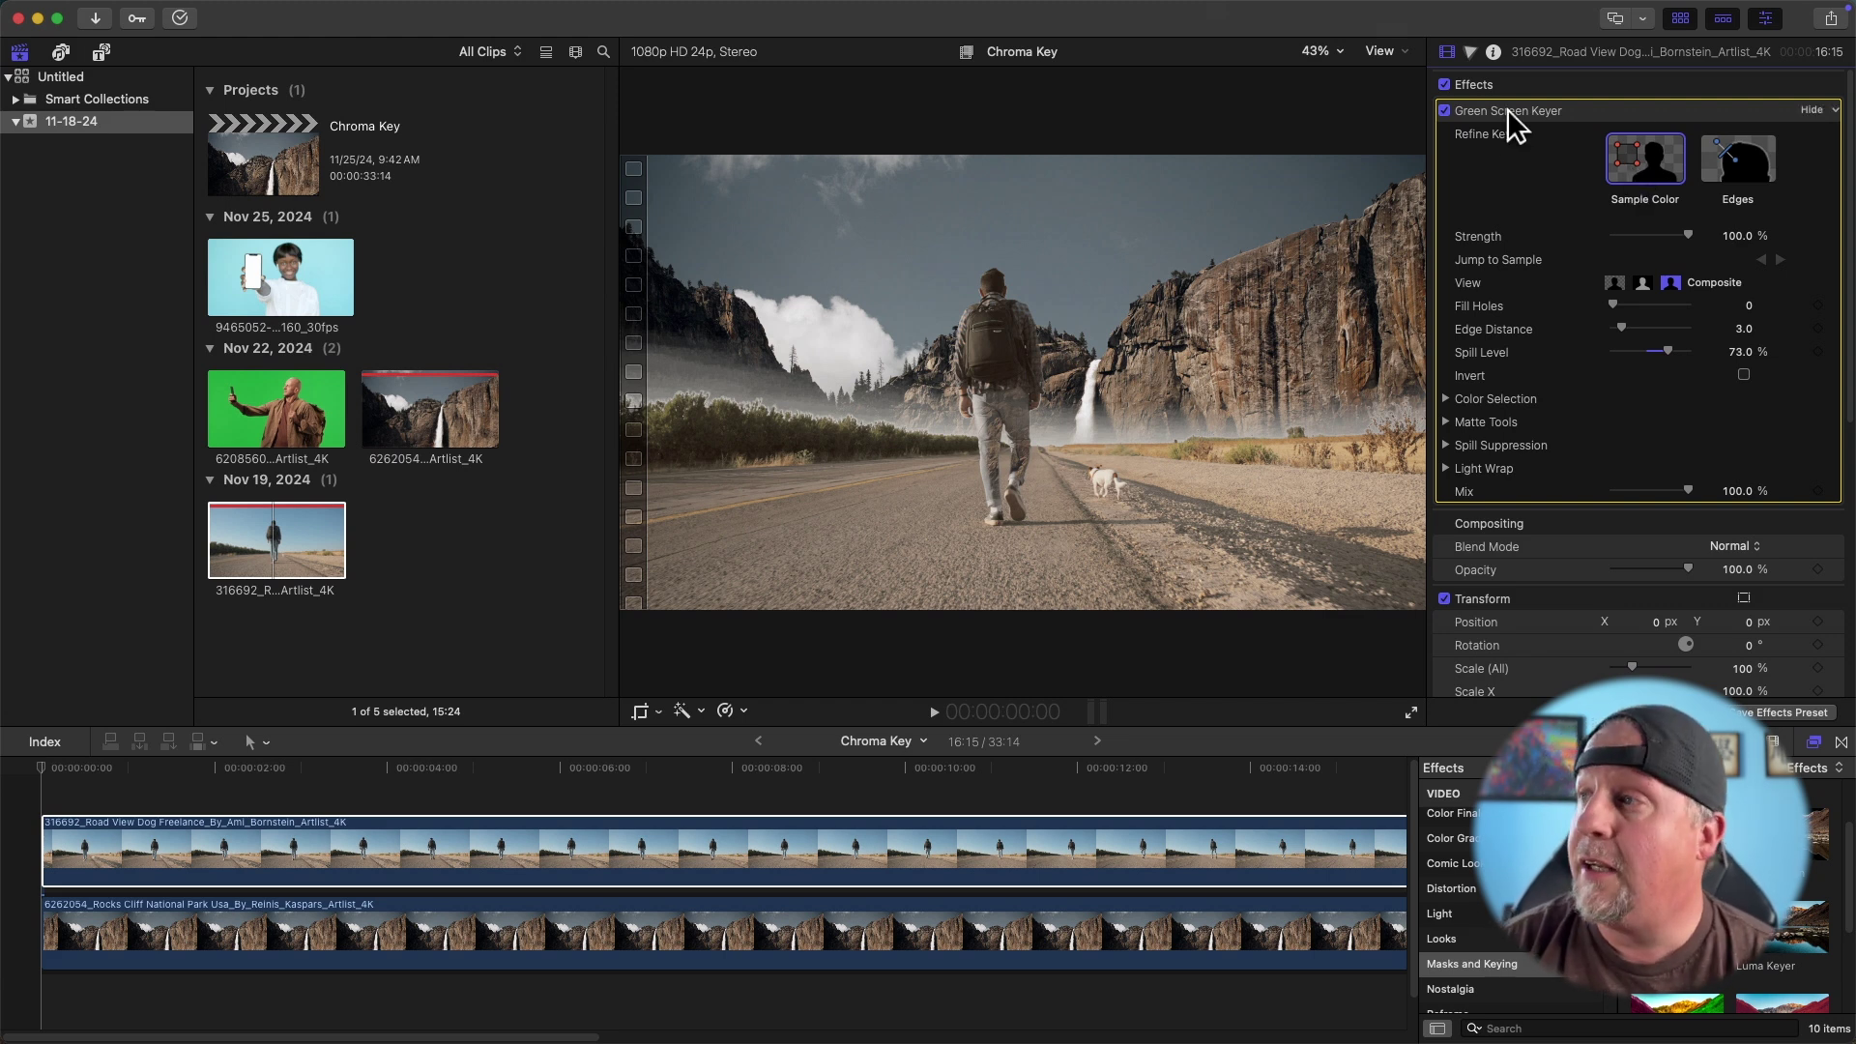
{"action": "left_click", "coordinate": [1648, 157]}
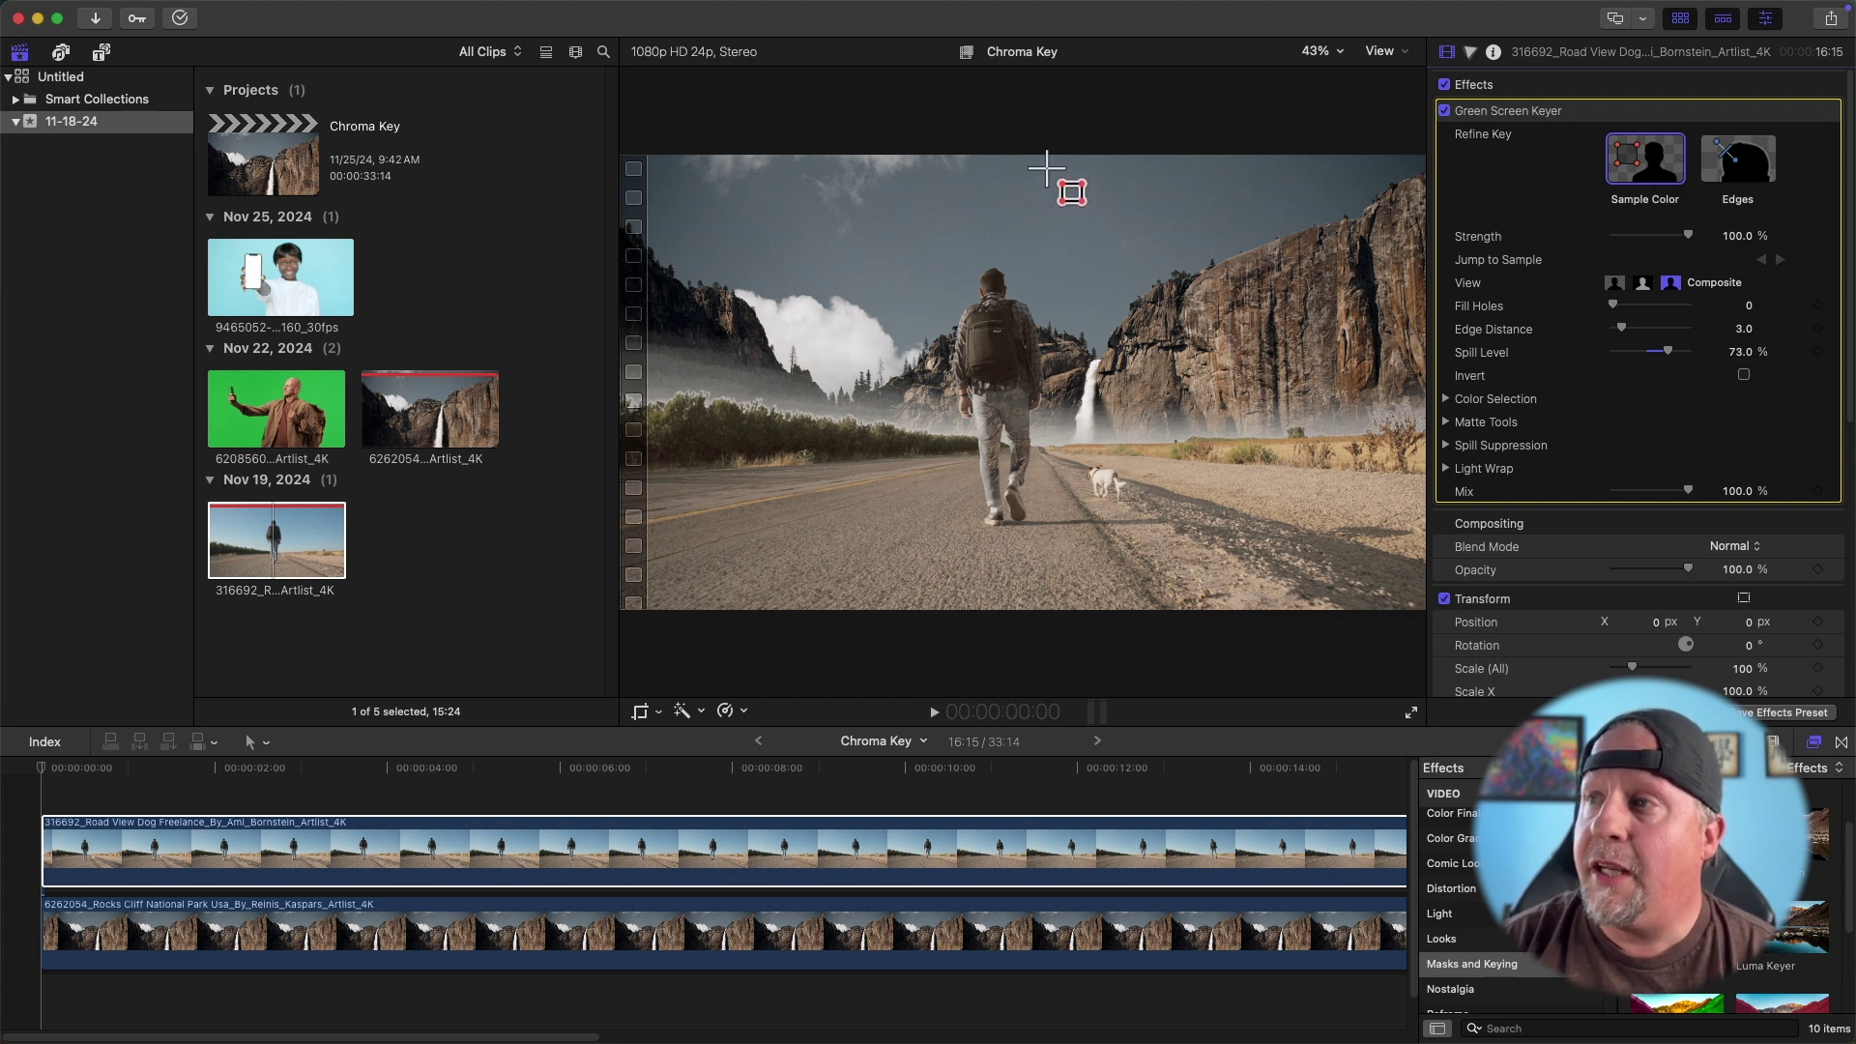
{"action": "left_click_drag", "start_coordinate": [1046, 166], "coordinate": [1060, 440]}
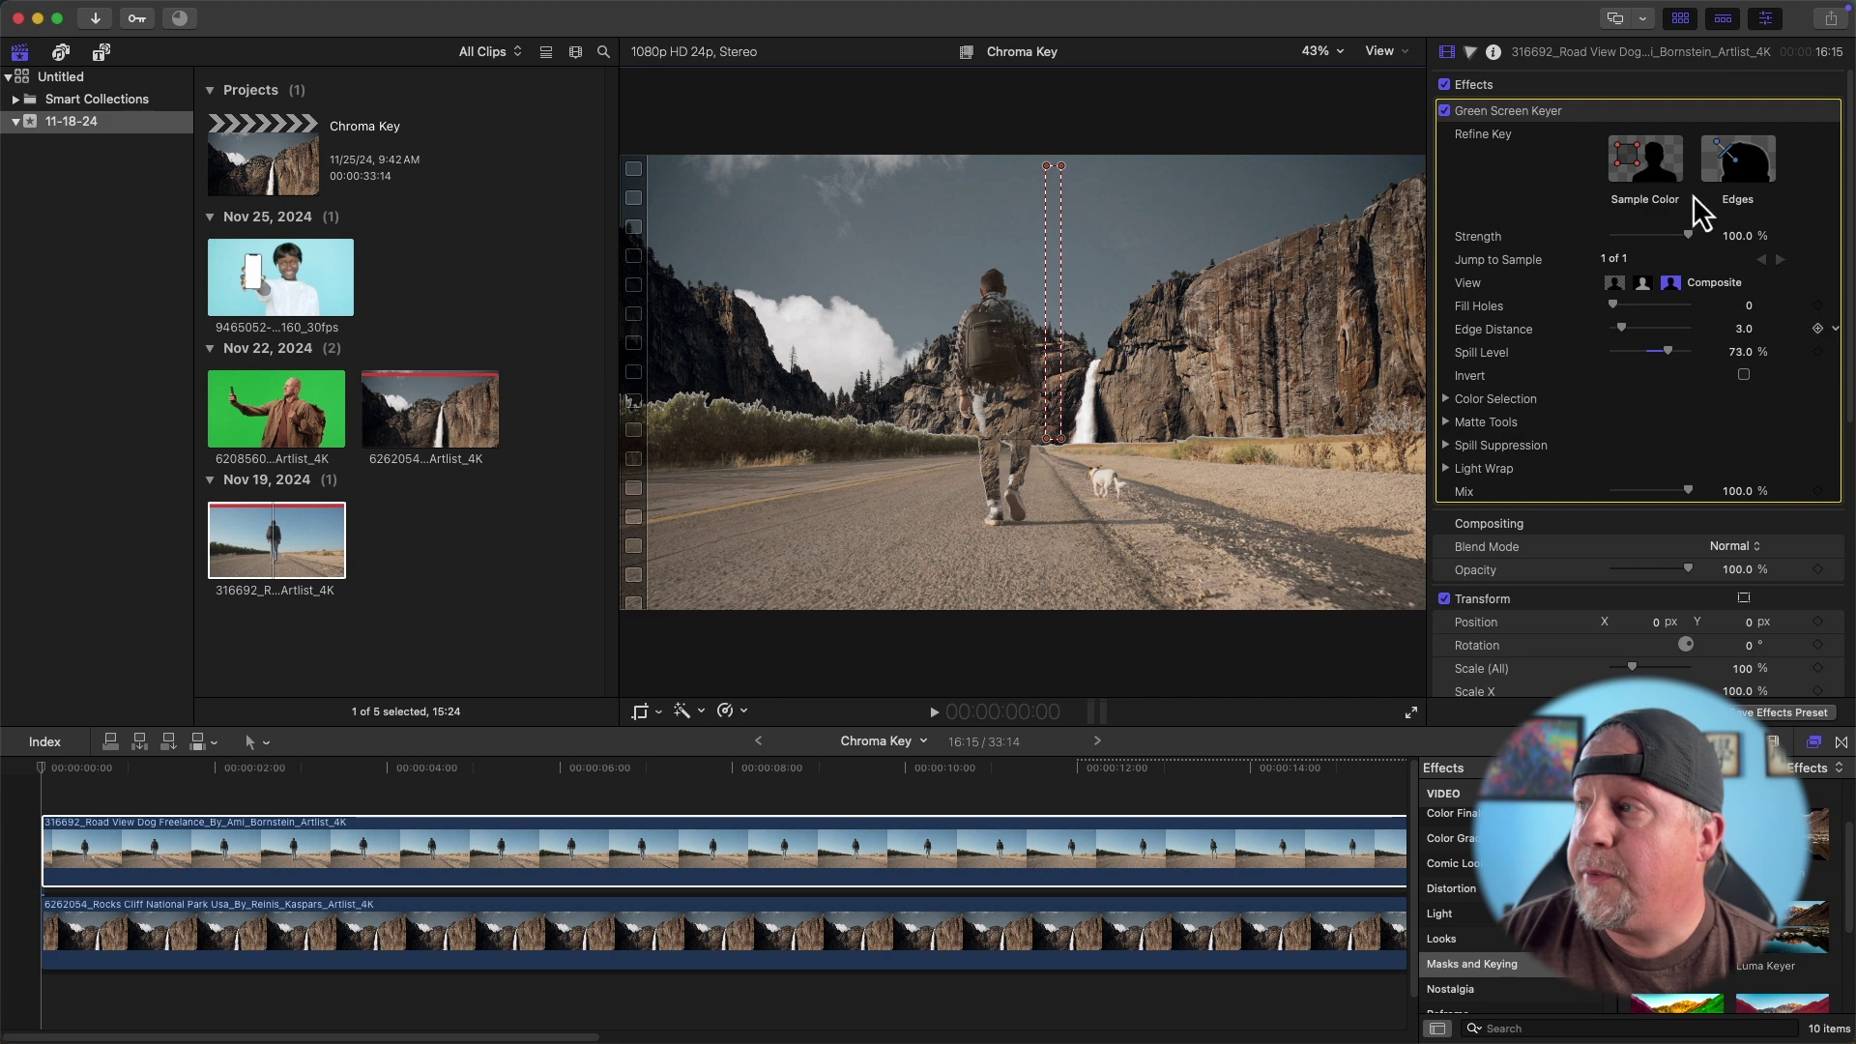
Step: Set the Green Screen Keyer's View back to Composite to see the walker over the cliffs
{"action": "left_click", "coordinate": [1642, 282]}
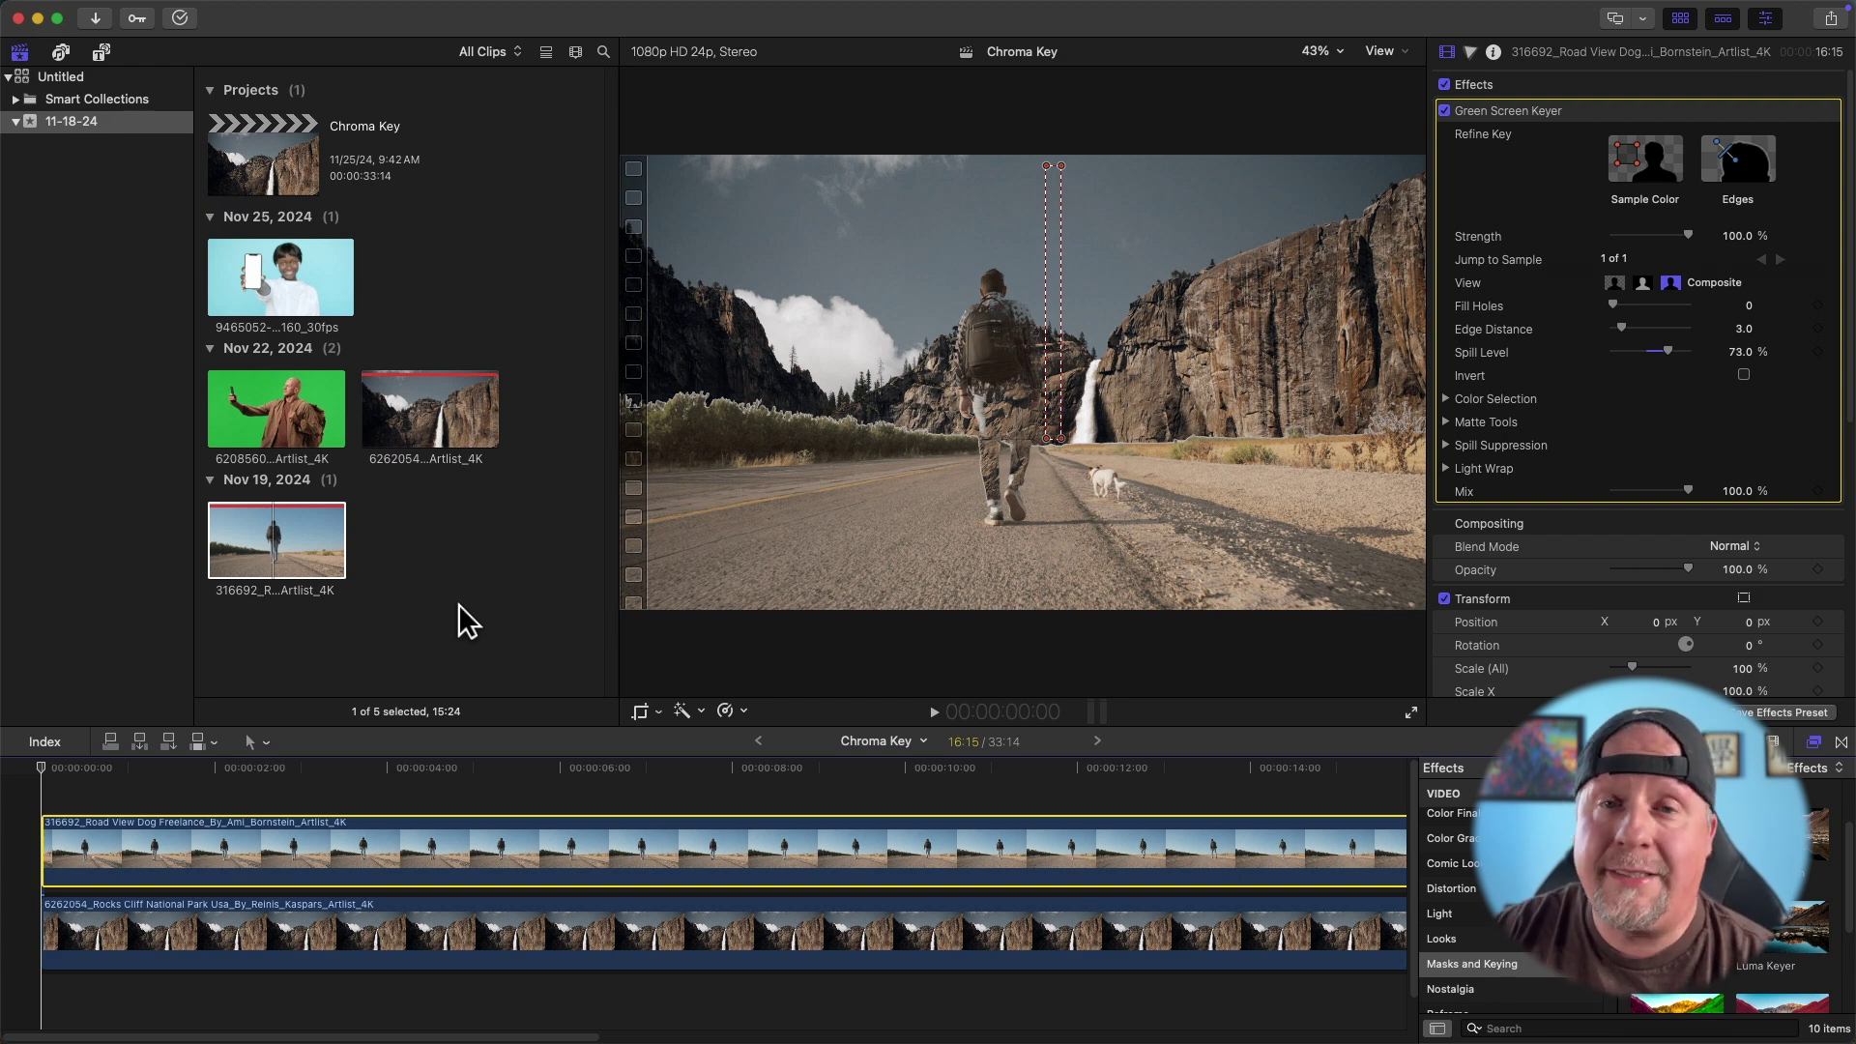
Step: Replace the road clip with the blue-screen phone clip and apply Green Screen Keyer to it
{"action": "key", "text": "Delete"}
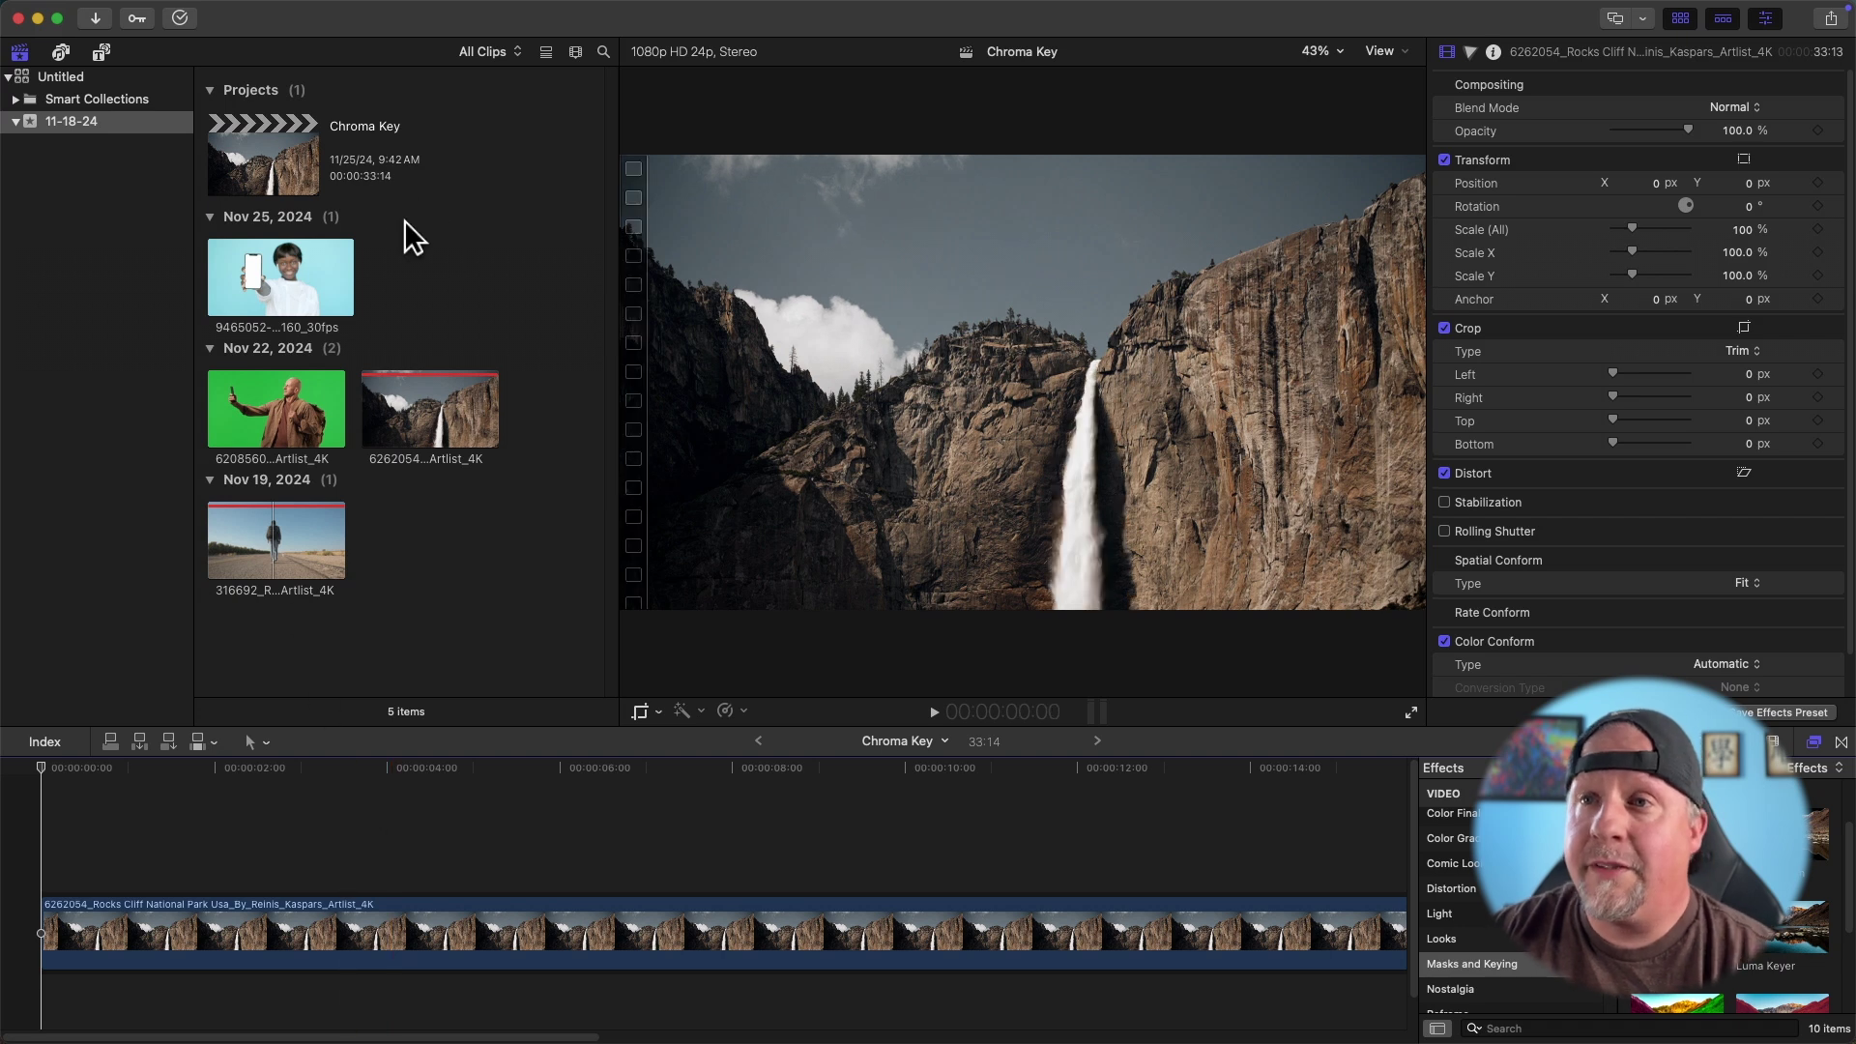
{"action": "left_click", "coordinate": [319, 276]}
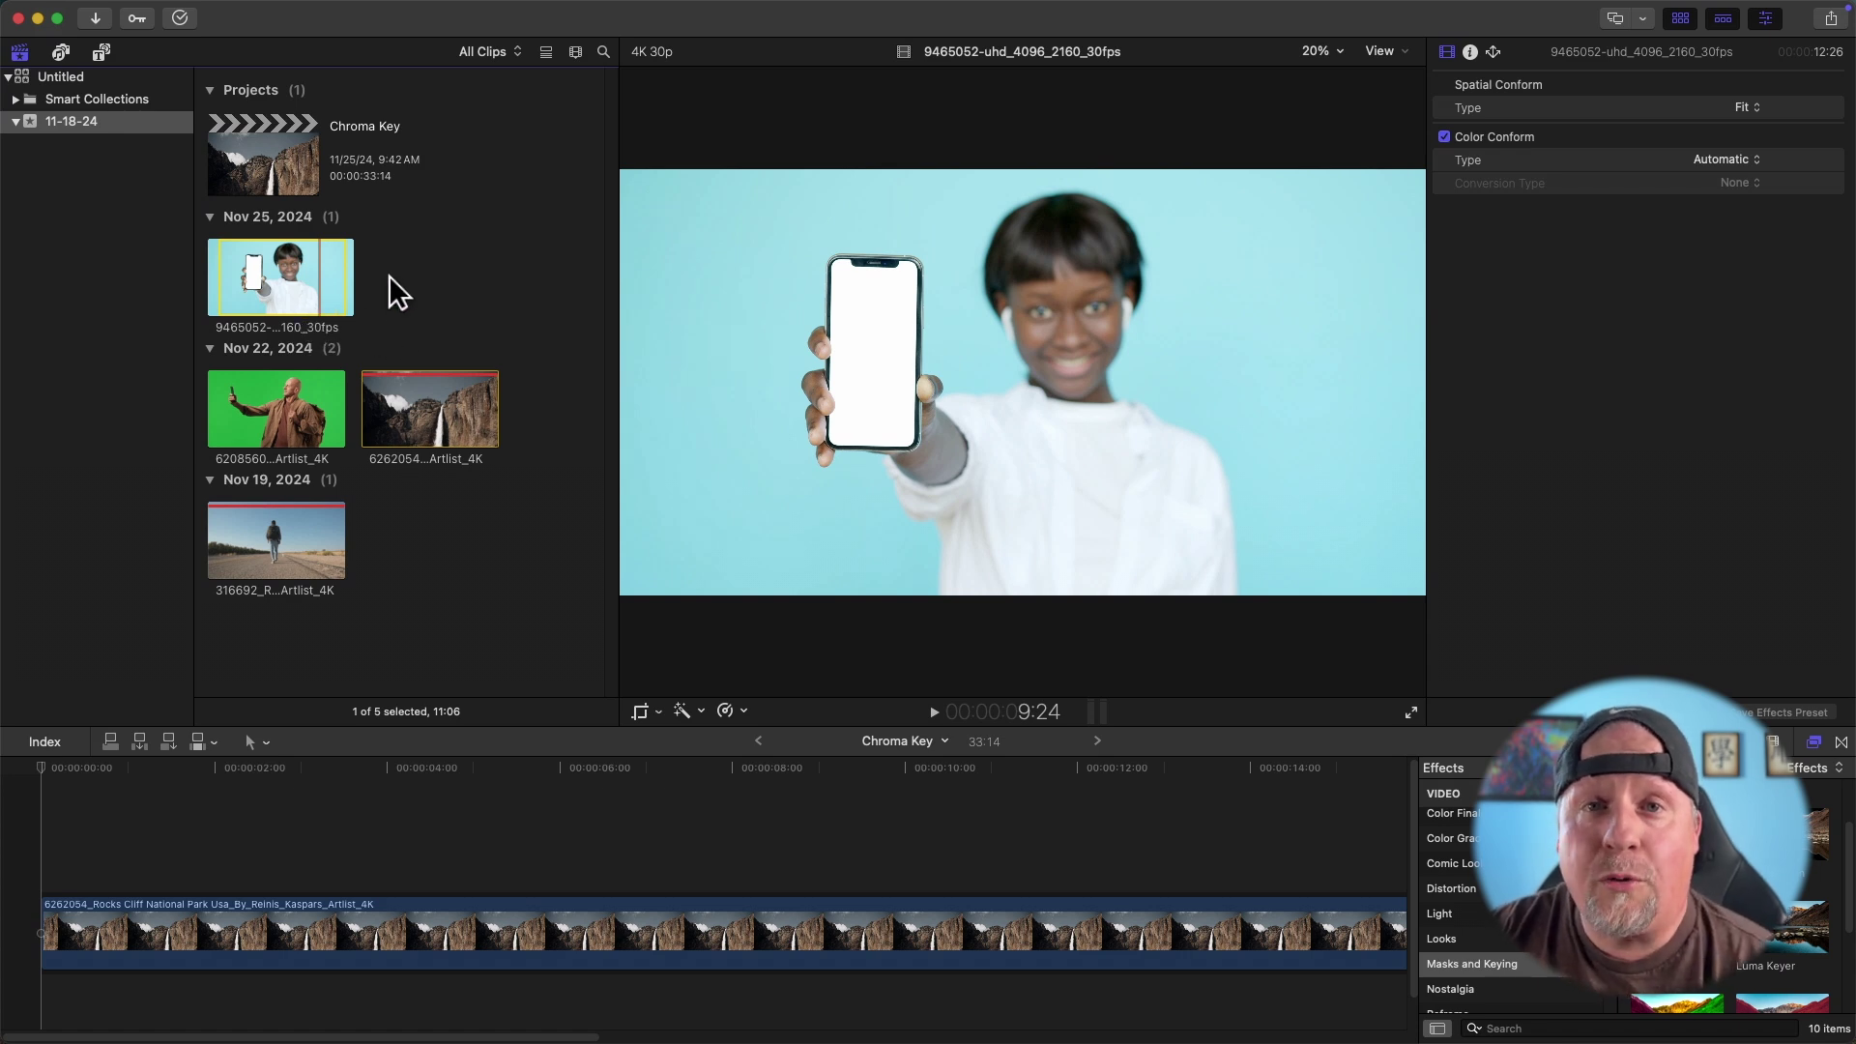
{"action": "left_click", "coordinate": [434, 290]}
{"action": "left_click_drag", "start_coordinate": [256, 282], "coordinate": [47, 860]}
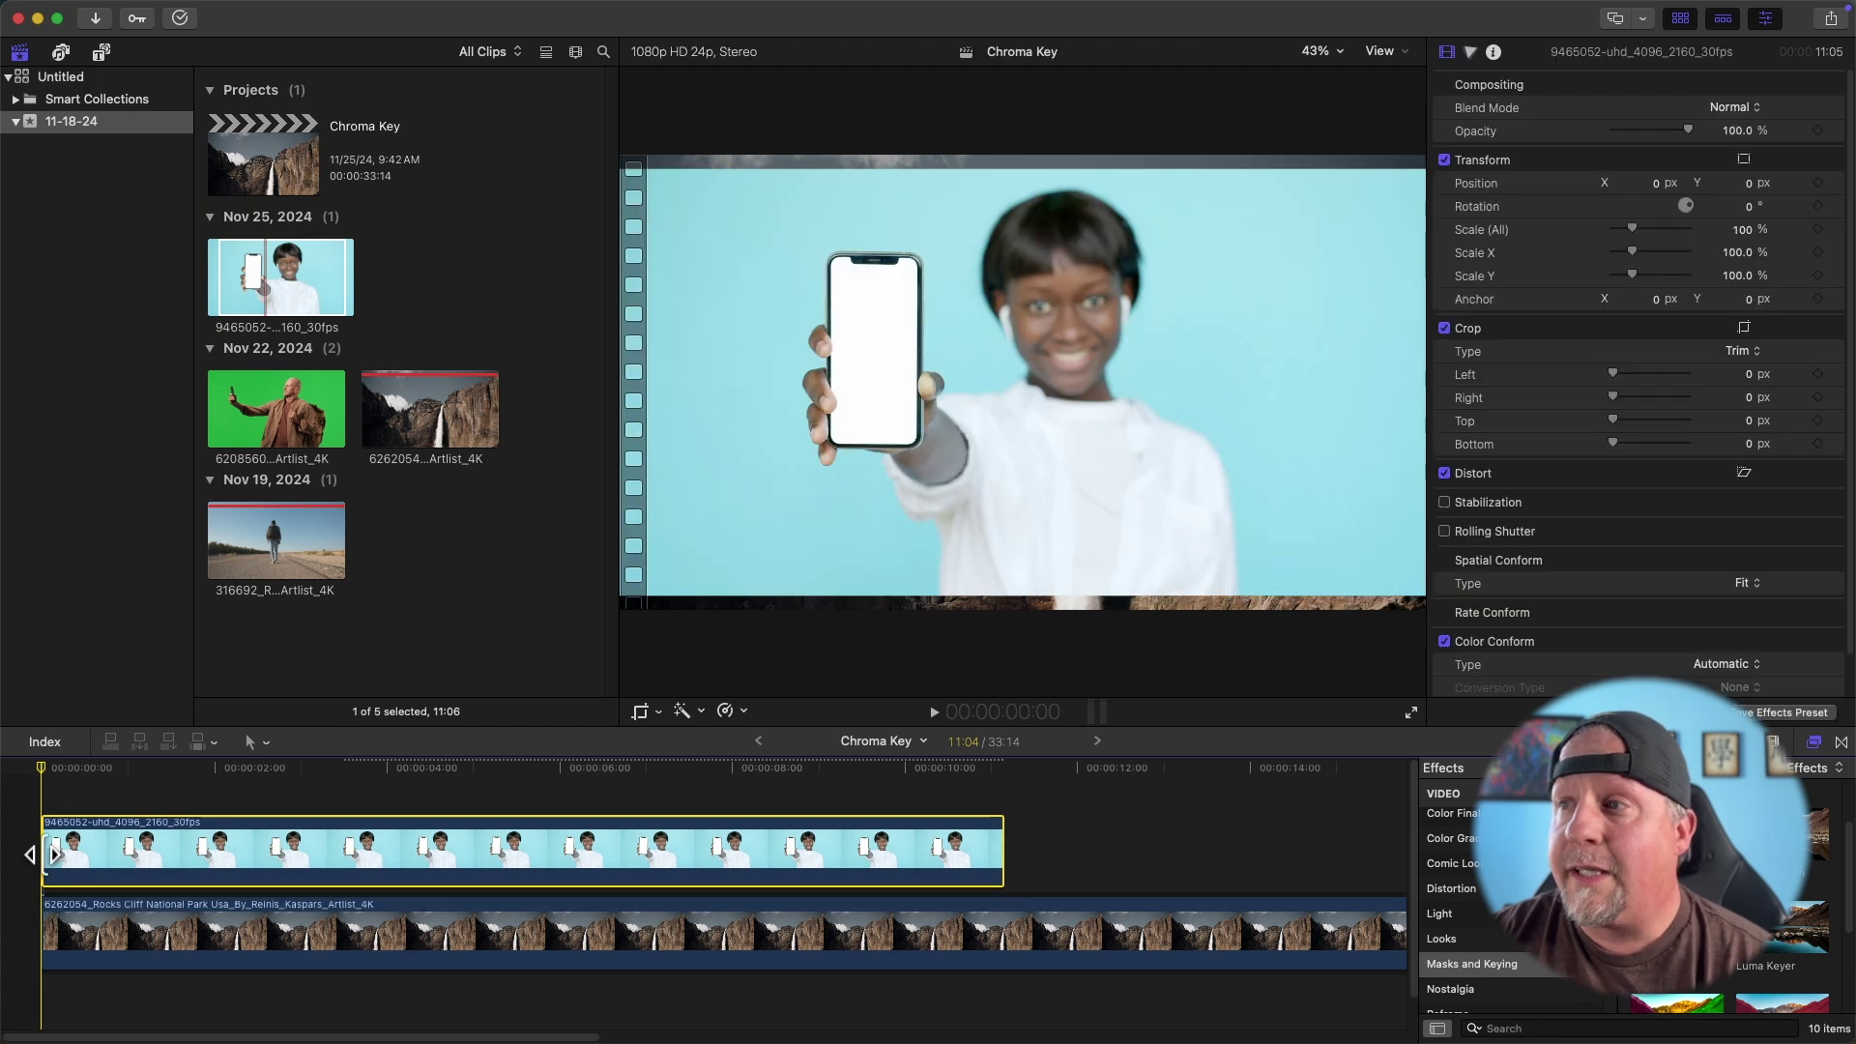
{"action": "left_click", "coordinate": [1766, 857]}
{"action": "left_click_drag", "start_coordinate": [1767, 857], "coordinate": [322, 845]}
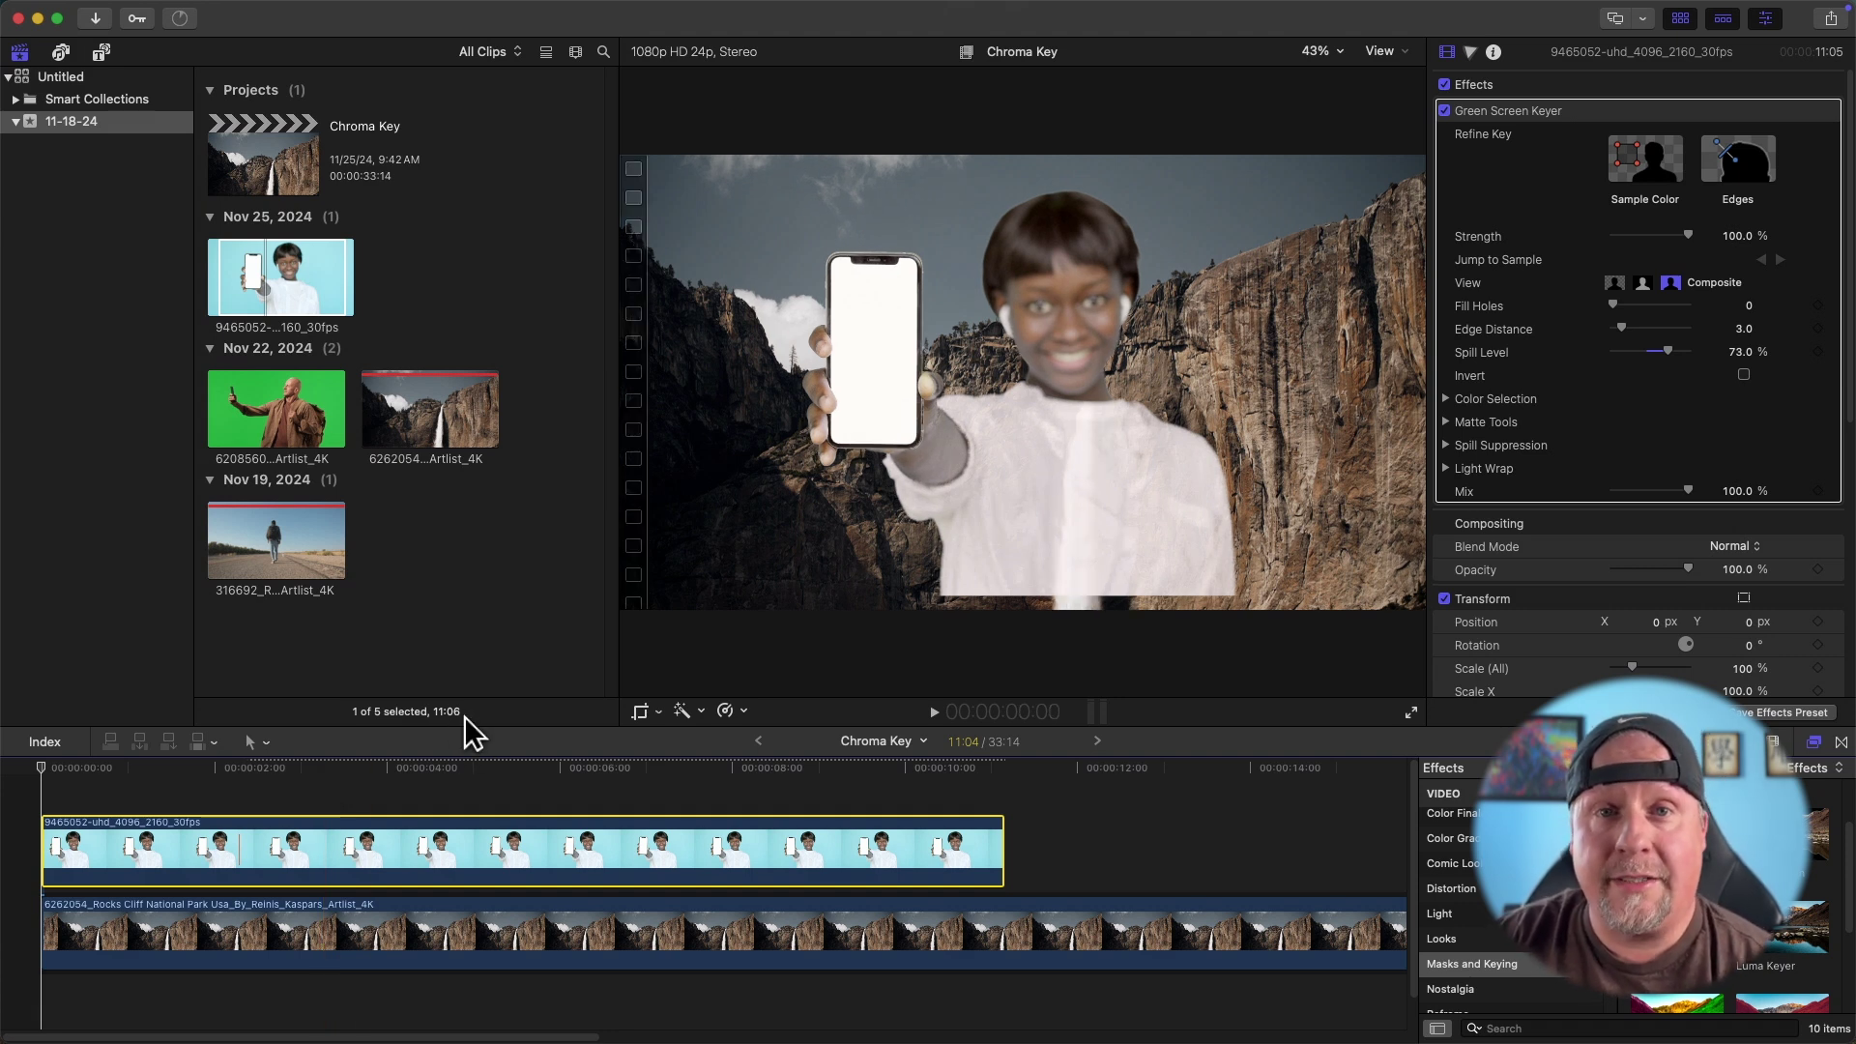
Step: Sample the leftover background beside the phone to refine the phone clip's key
{"action": "left_click", "coordinate": [1655, 169]}
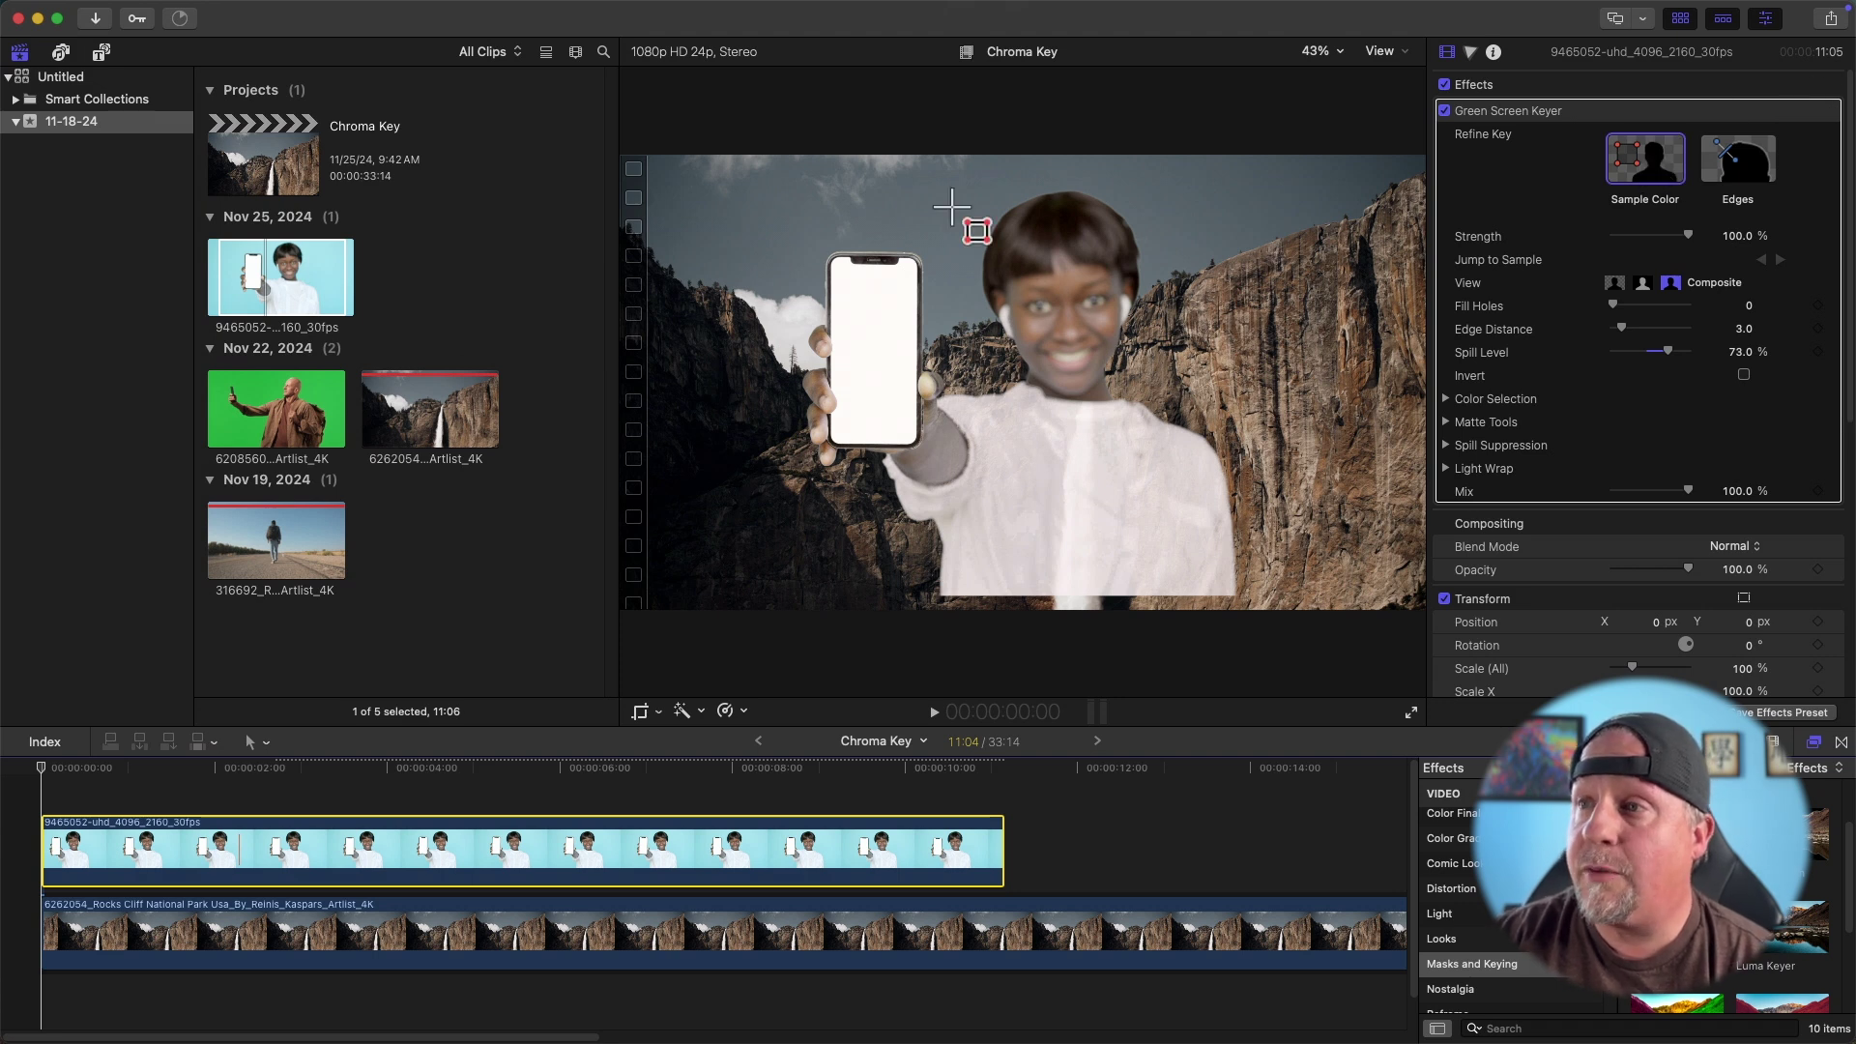
{"action": "left_click_drag", "start_coordinate": [774, 199], "coordinate": [793, 580]}
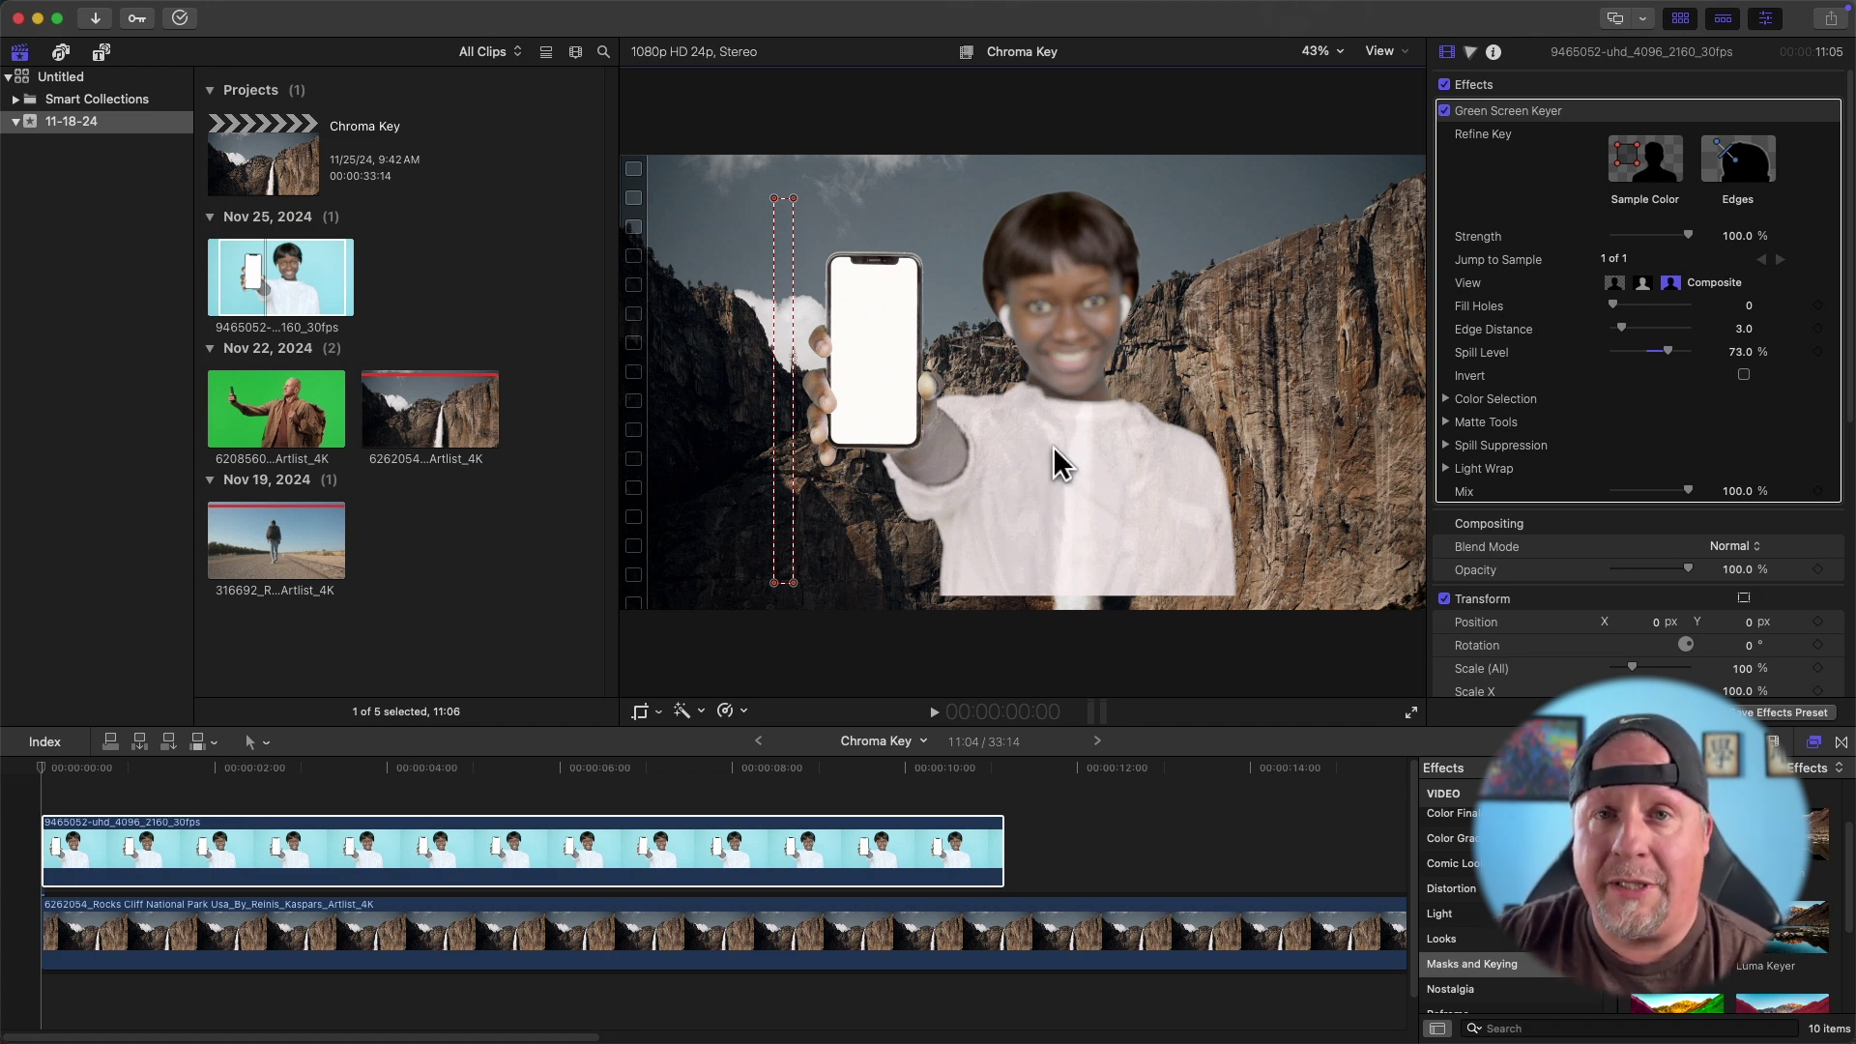
Step: Import the 523187 Green Screen Pointing clip into the 11-18-24 event
{"action": "key", "text": "super+i"}
{"action": "left_click", "coordinate": [571, 678]}
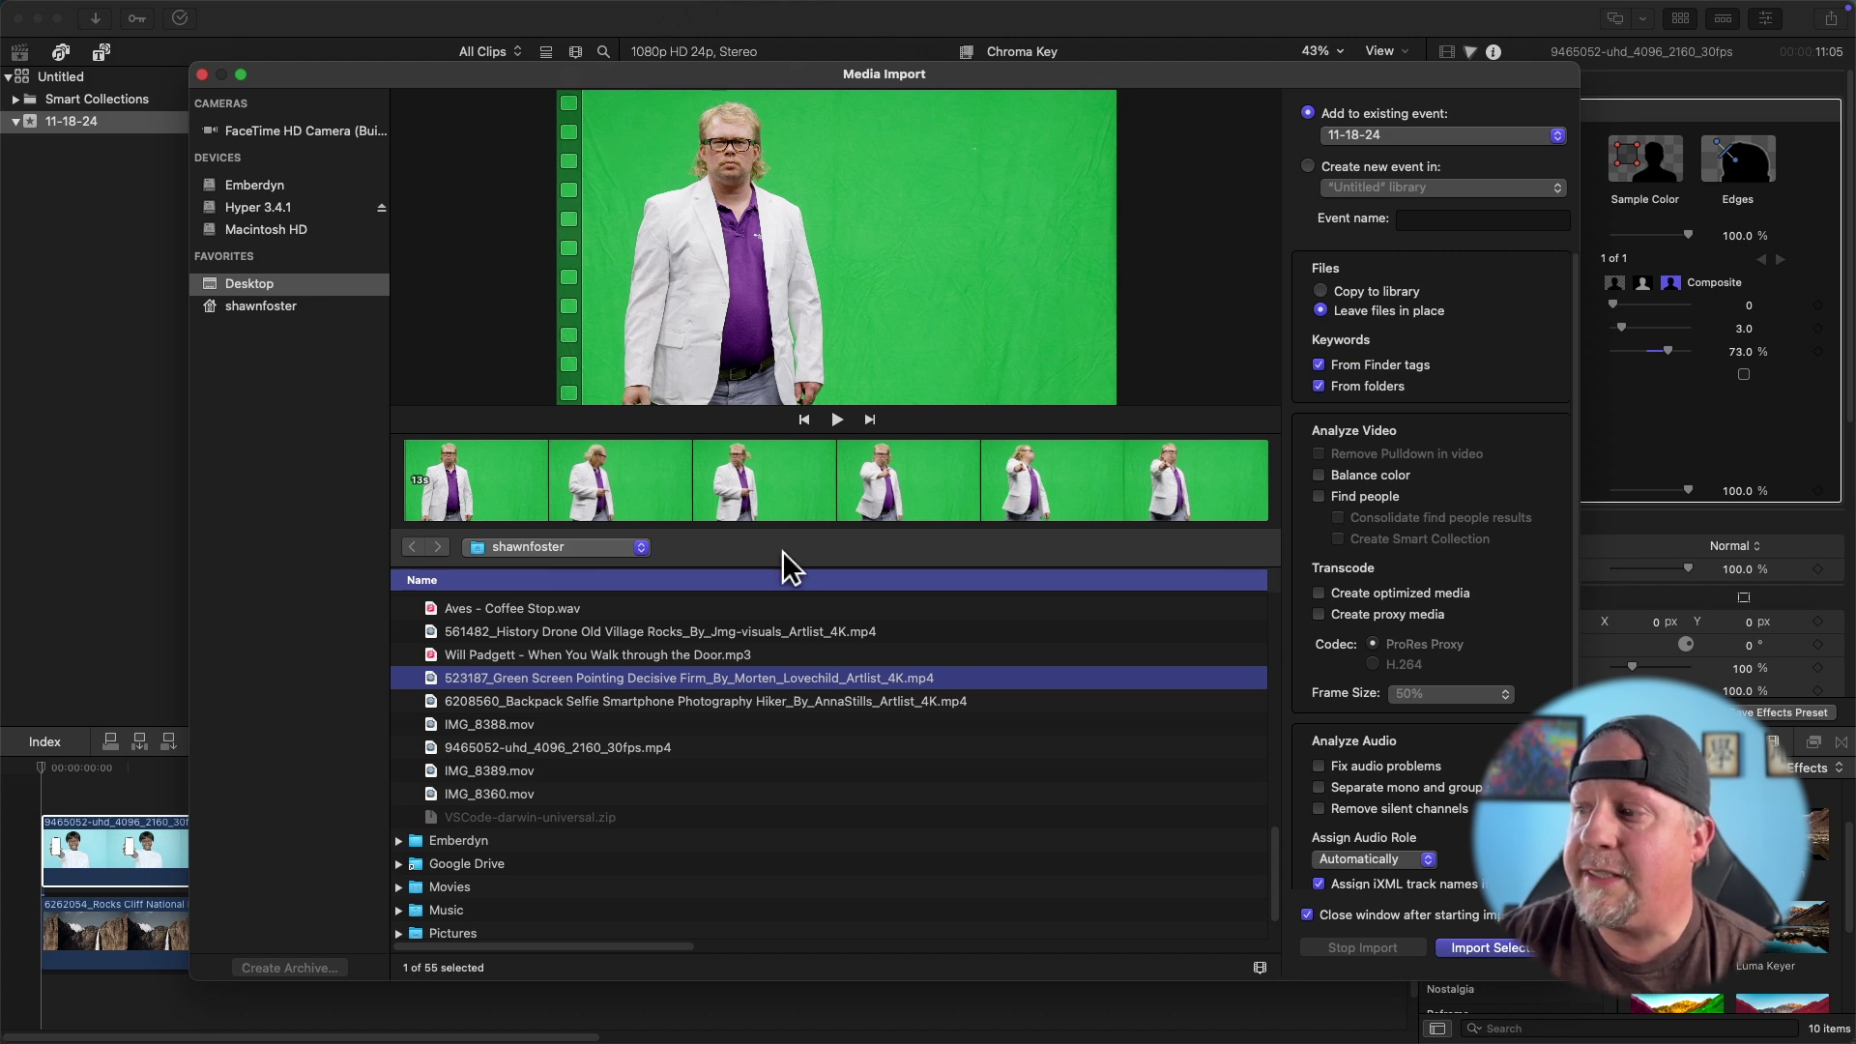
{"action": "left_click", "coordinate": [1506, 953]}
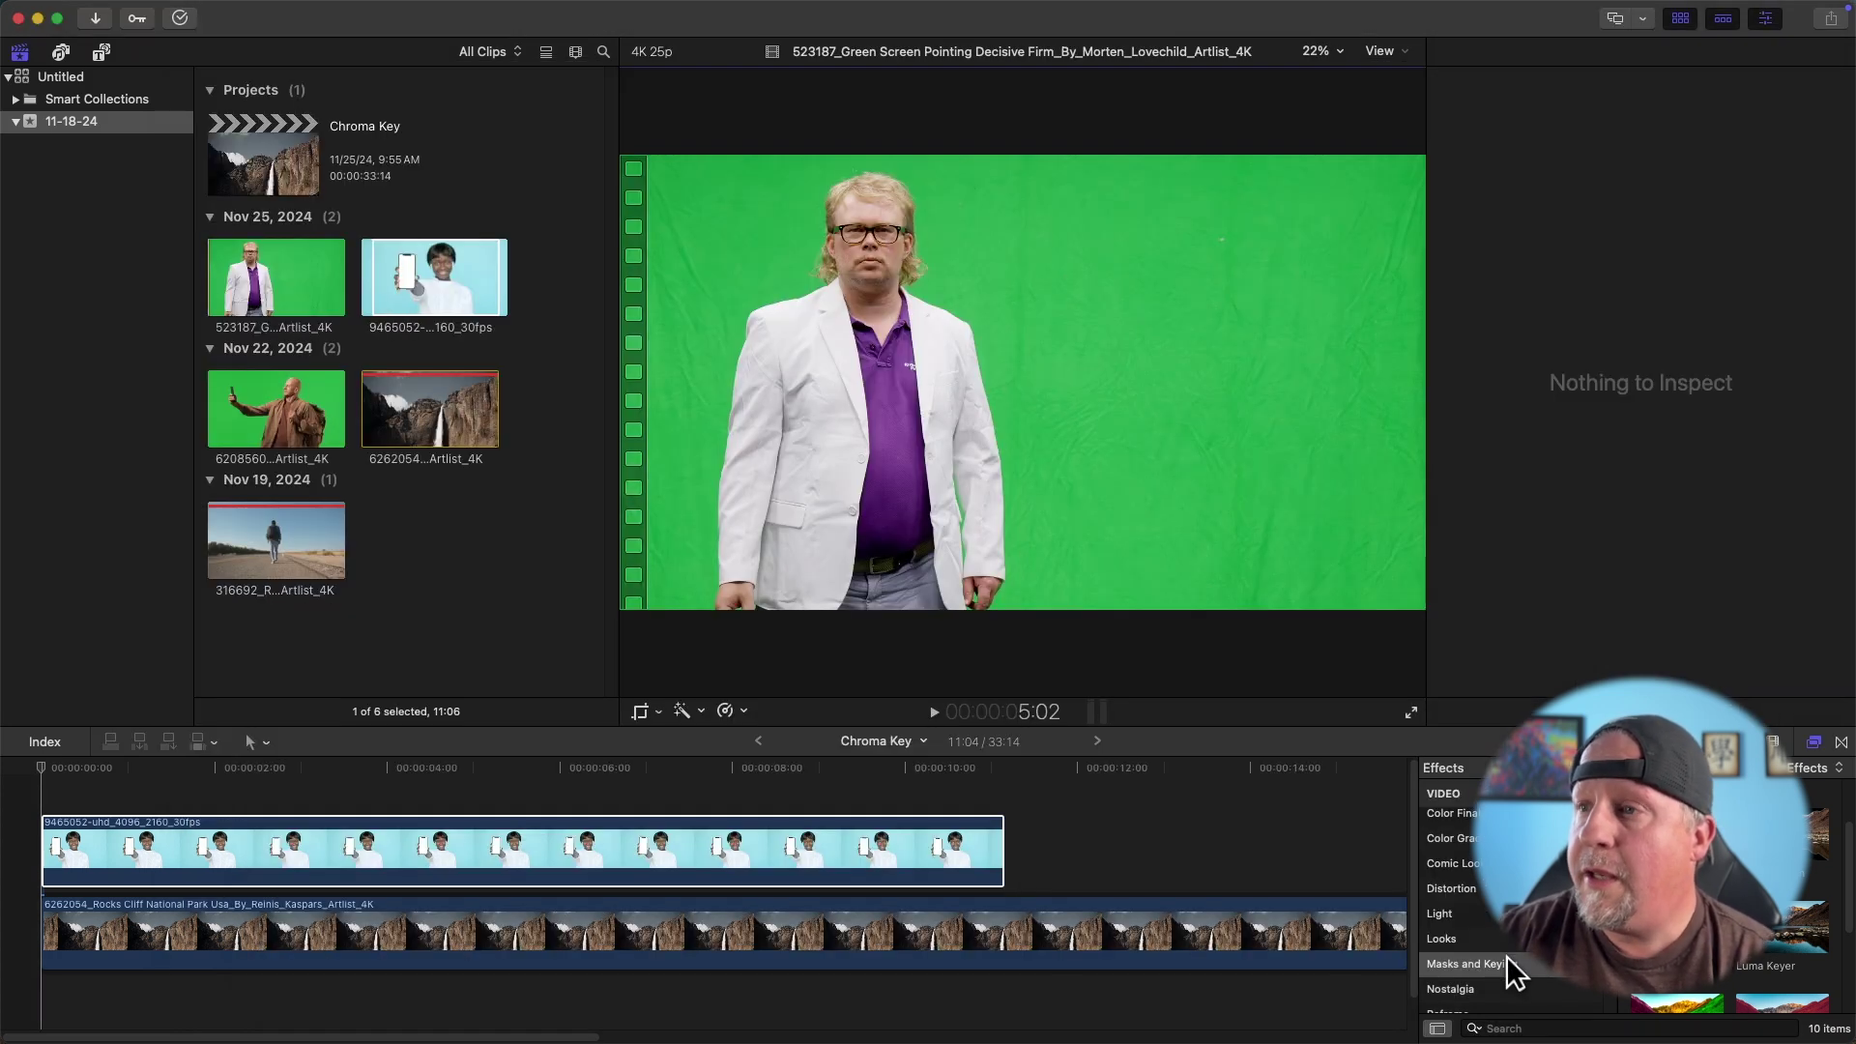
Step: Replace the phone clip with the white-jacket man's clip above the waterfall
{"action": "left_click", "coordinate": [515, 845]}
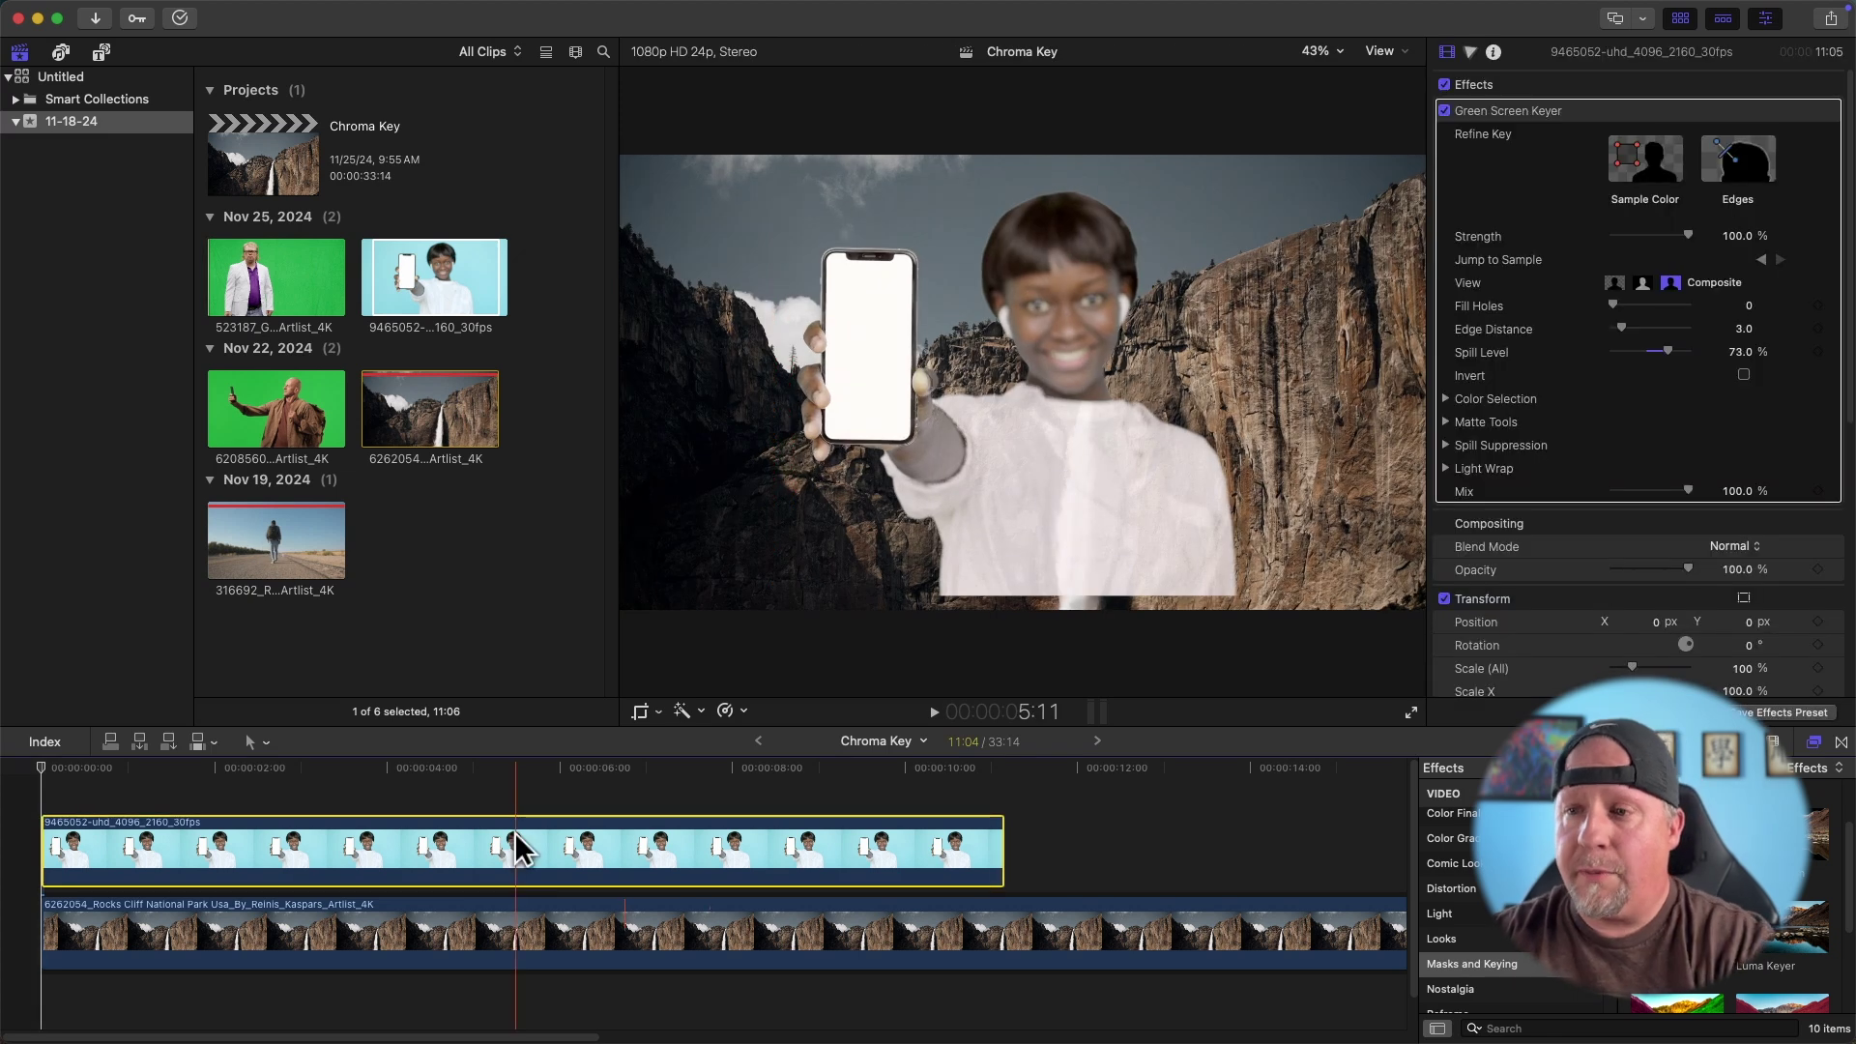
{"action": "key", "text": "Delete"}
{"action": "left_click", "coordinate": [266, 276]}
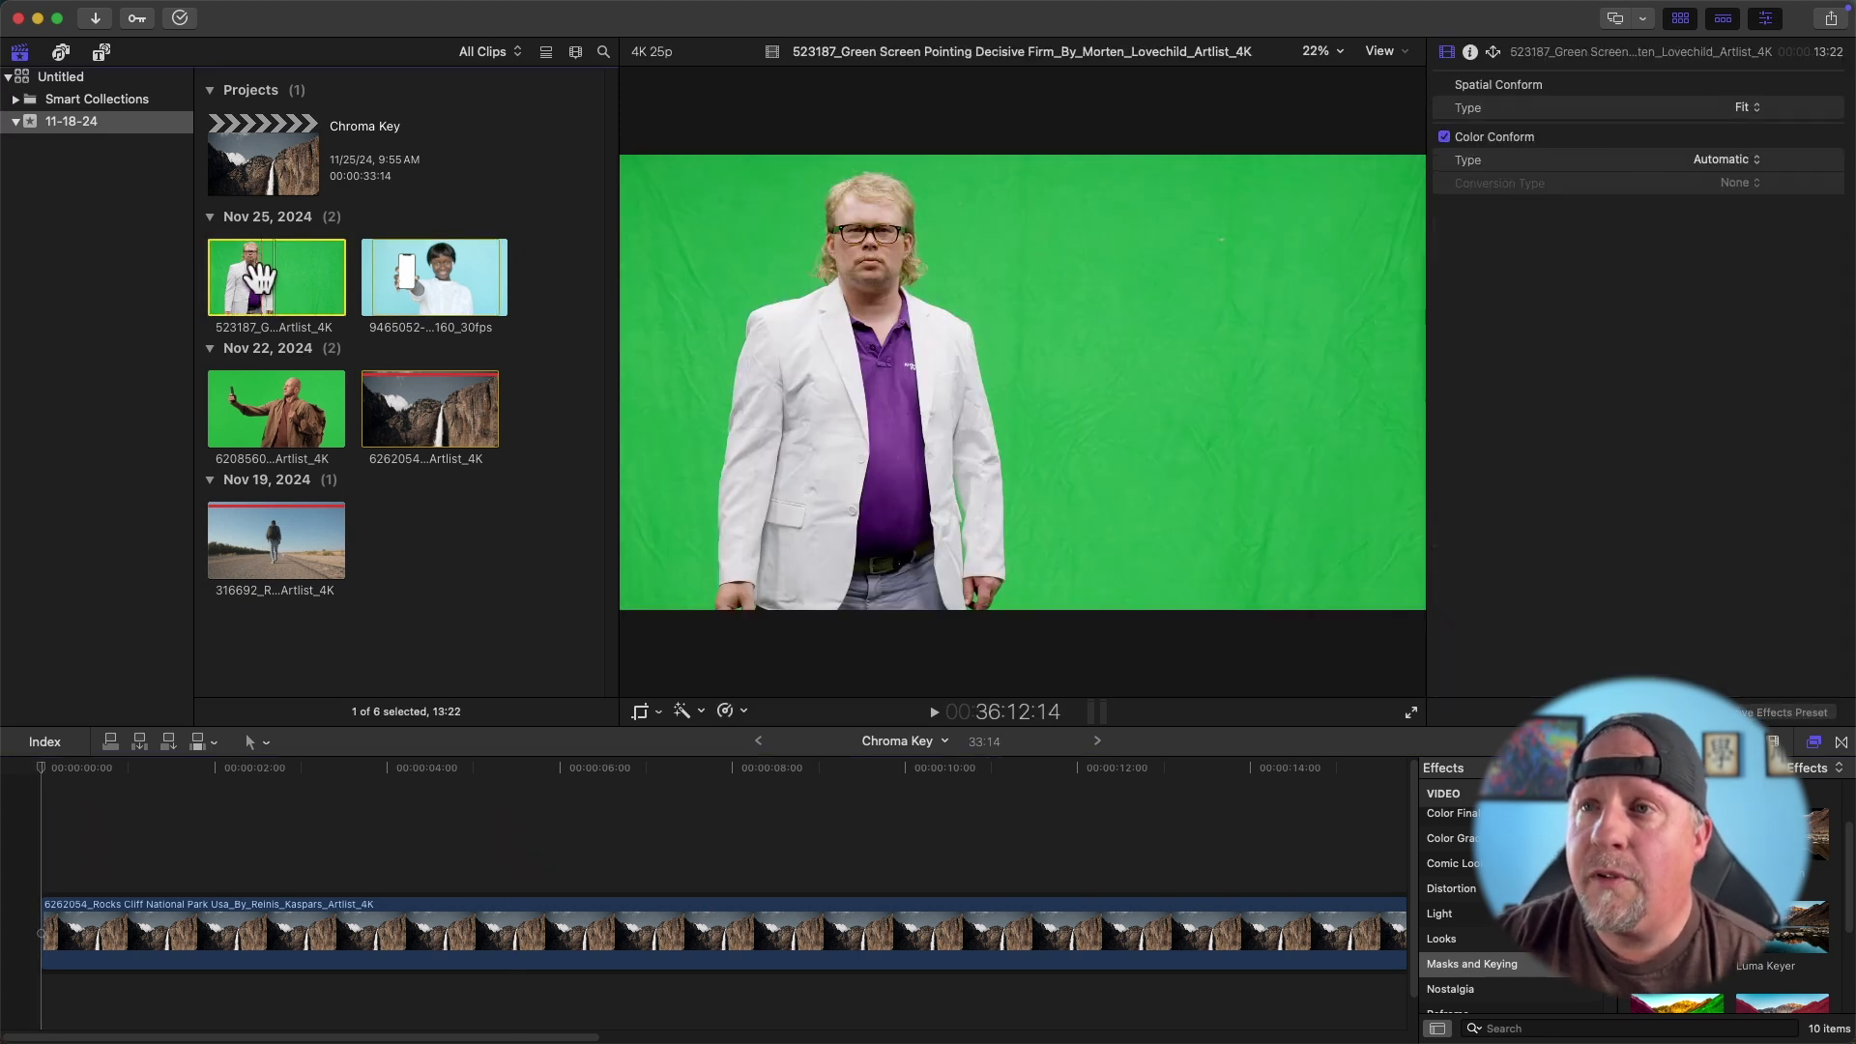
{"action": "left_click_drag", "start_coordinate": [261, 280], "coordinate": [52, 870]}
Step: Key the man's clip with Green Screen Keyer and a colour sample, then delete it
{"action": "left_click_drag", "start_coordinate": [1677, 928], "coordinate": [1030, 878]}
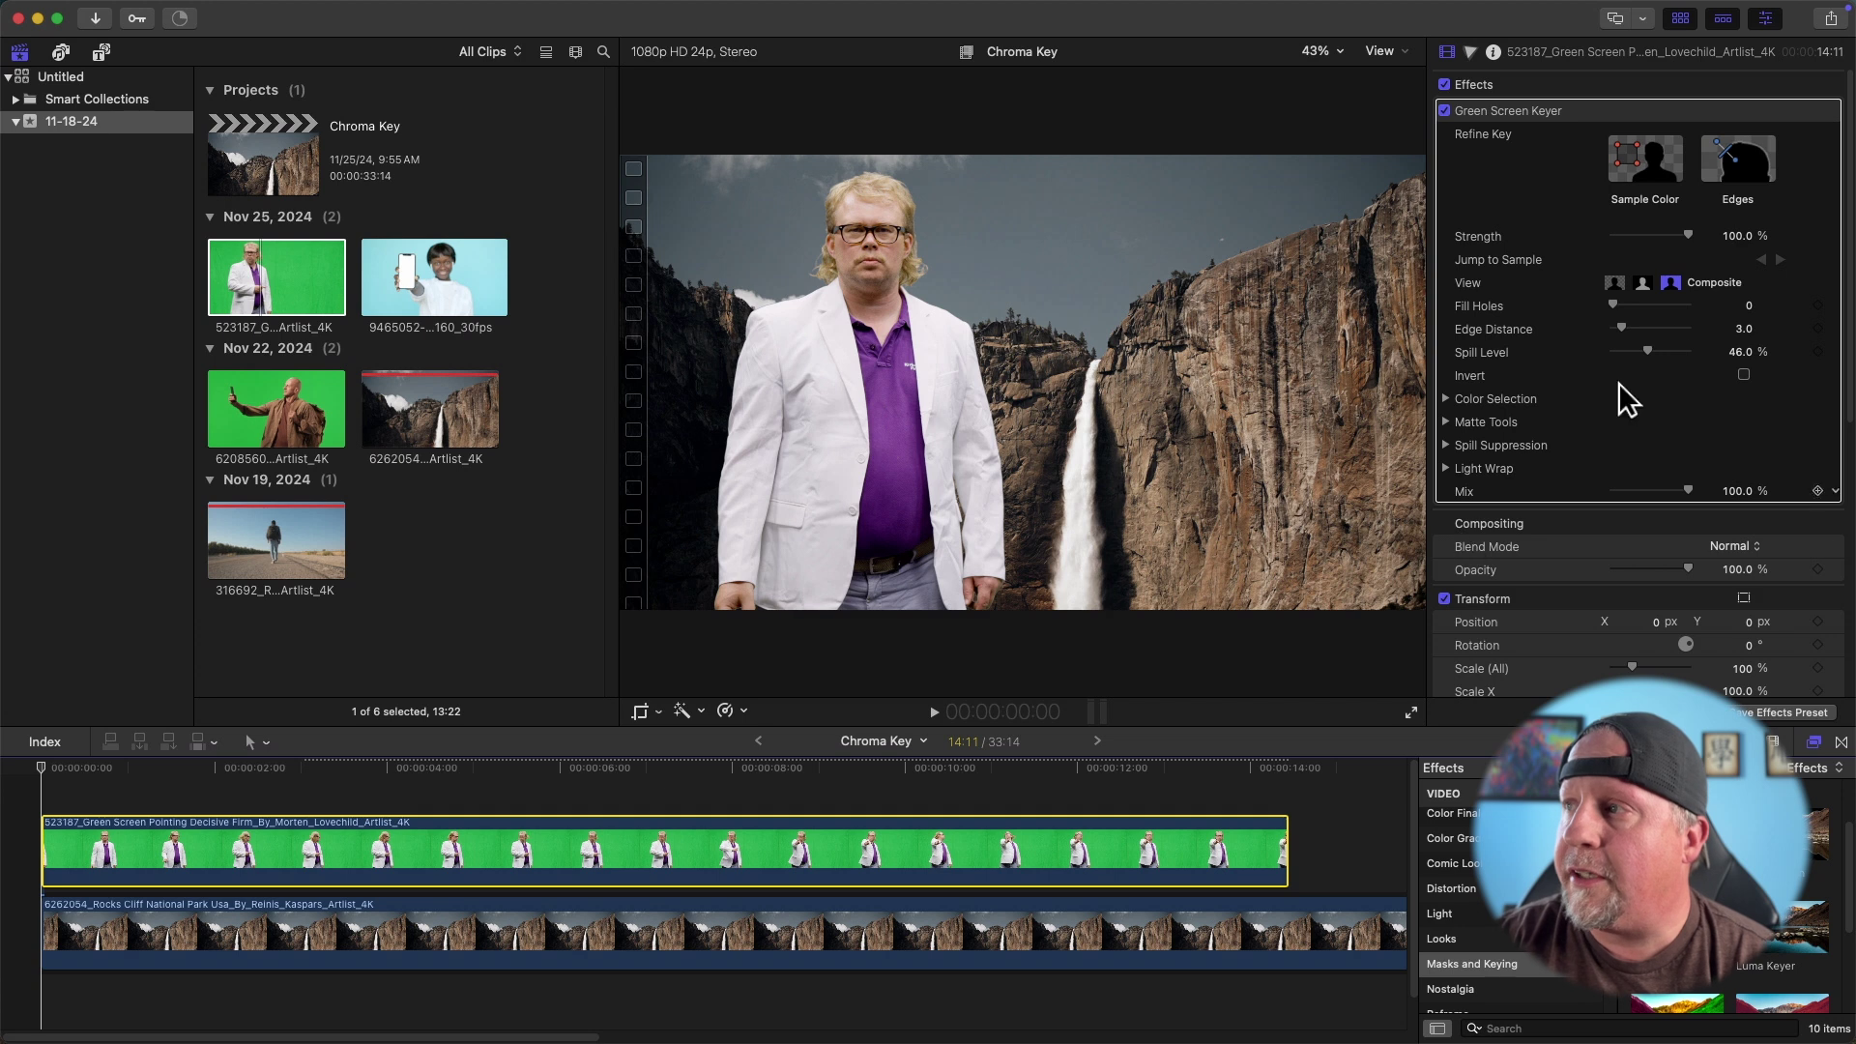
{"action": "left_click", "coordinate": [1626, 162]}
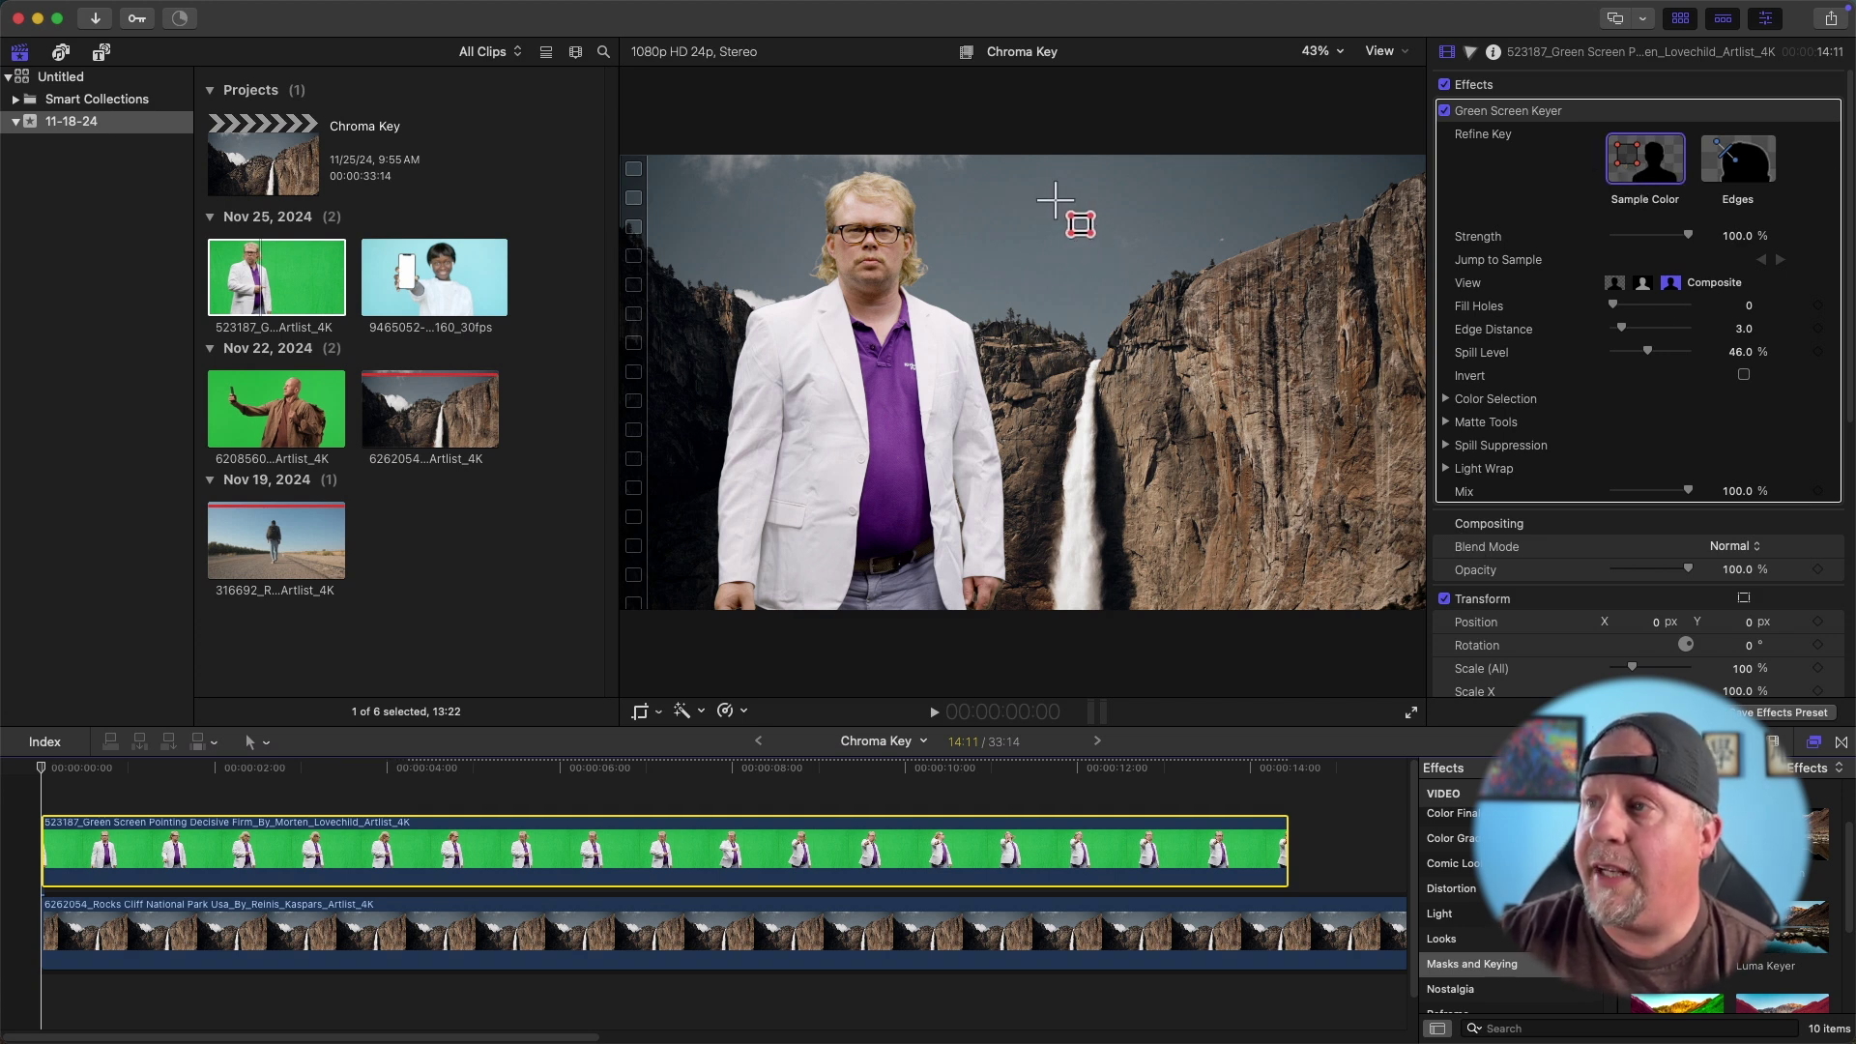
{"action": "left_click_drag", "start_coordinate": [1046, 182], "coordinate": [1092, 599]}
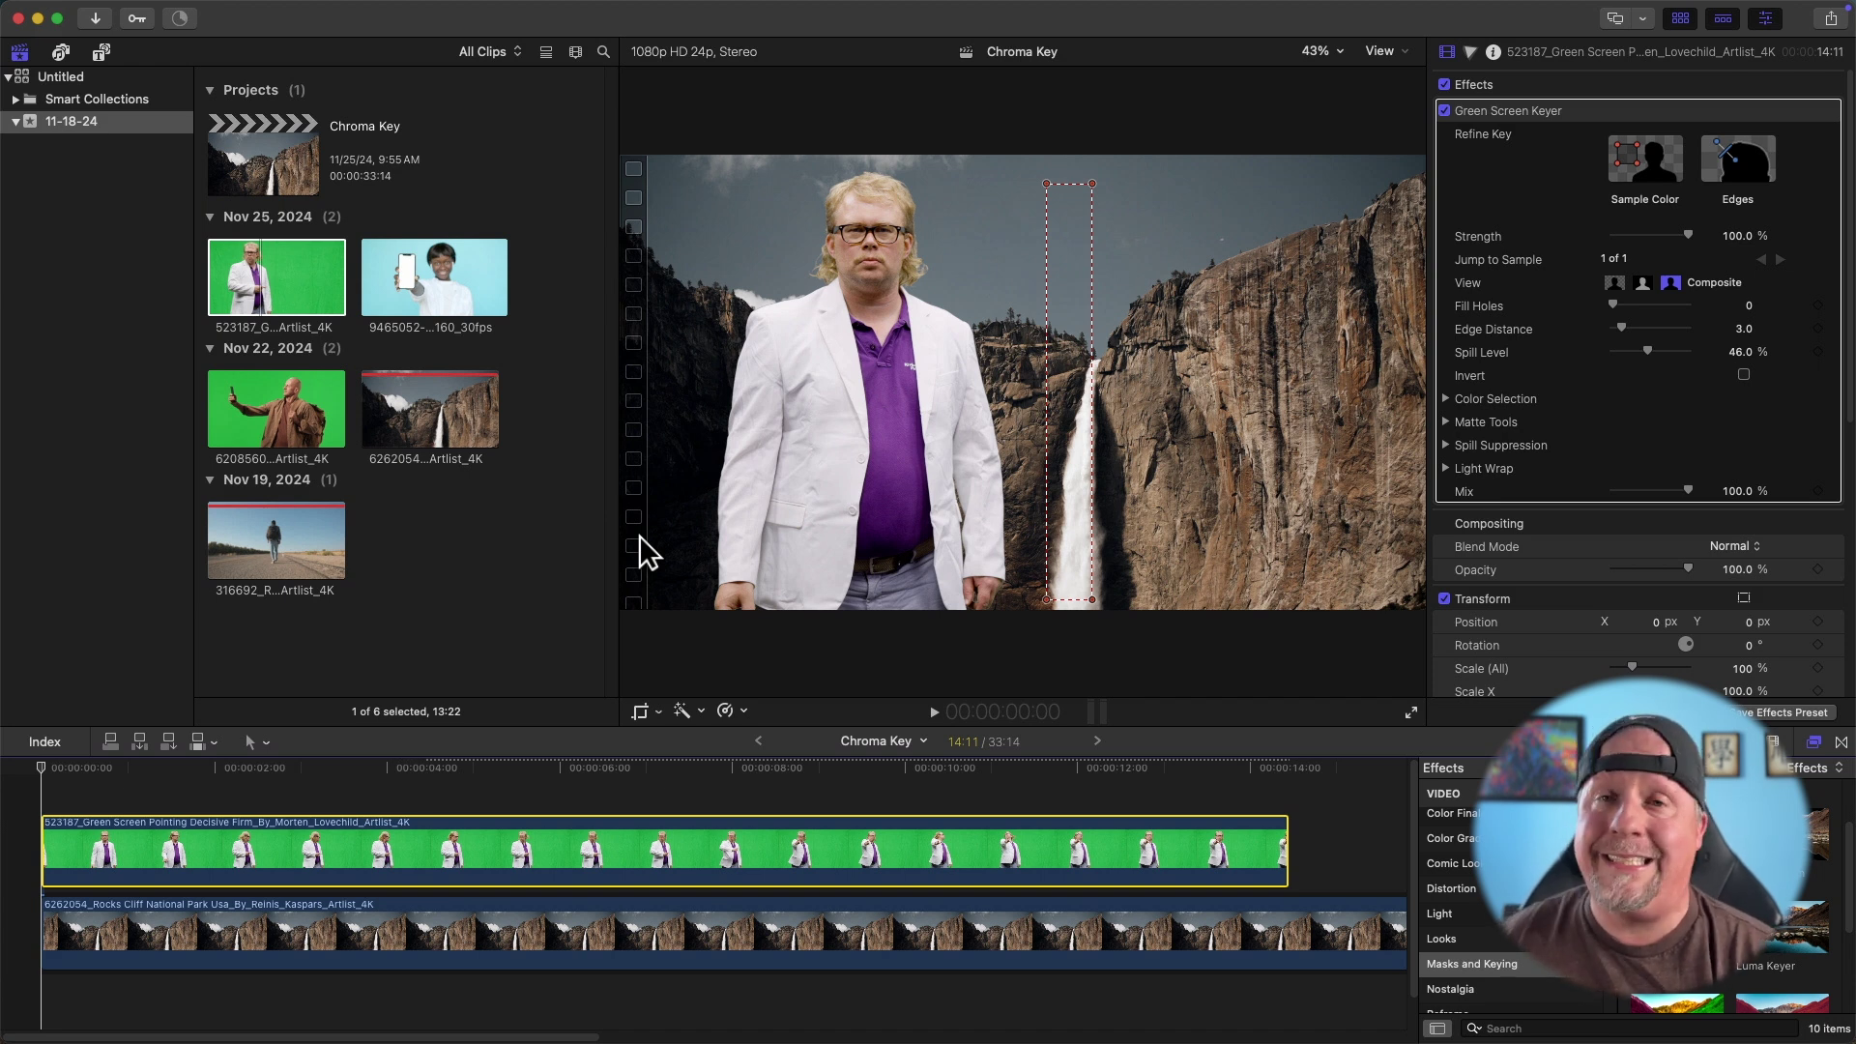
{"action": "key", "text": "Delete"}
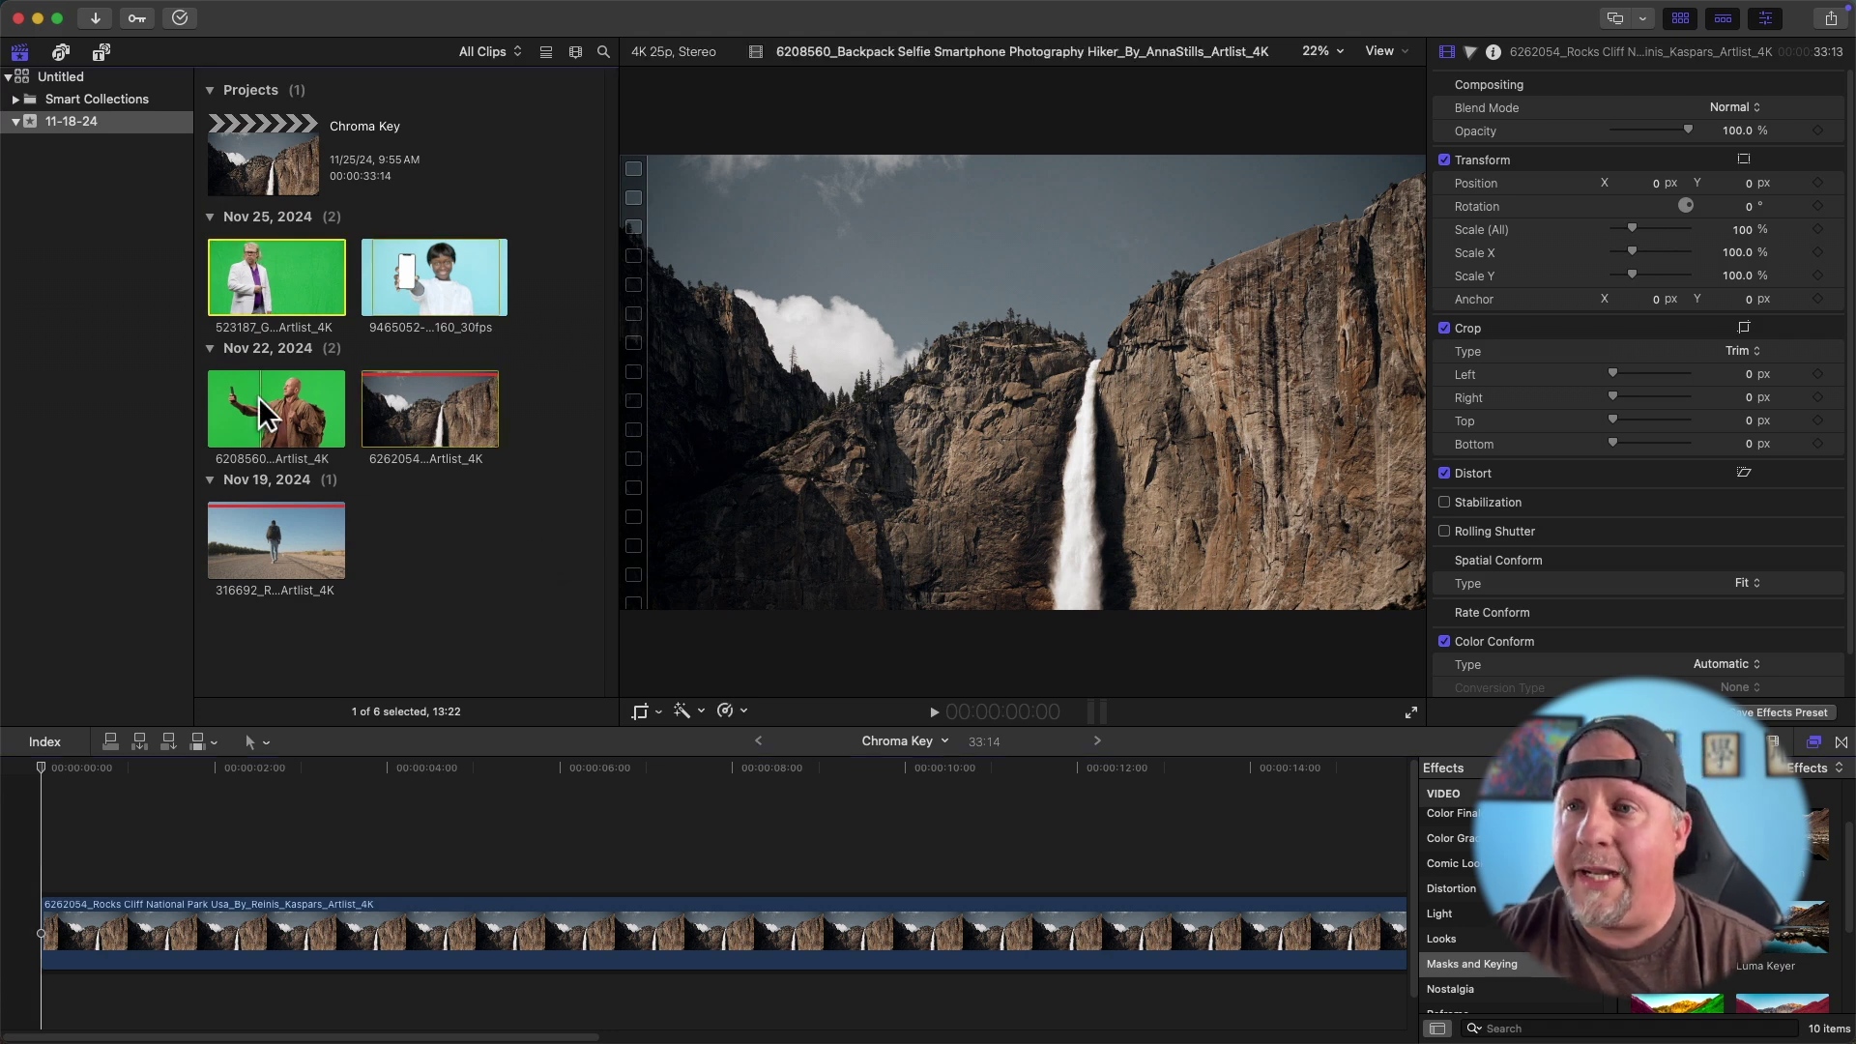
Step: Place the backpack hiker clip above the waterfall and trim the waterfall to his end
{"action": "left_click_drag", "start_coordinate": [261, 398], "coordinate": [284, 419]}
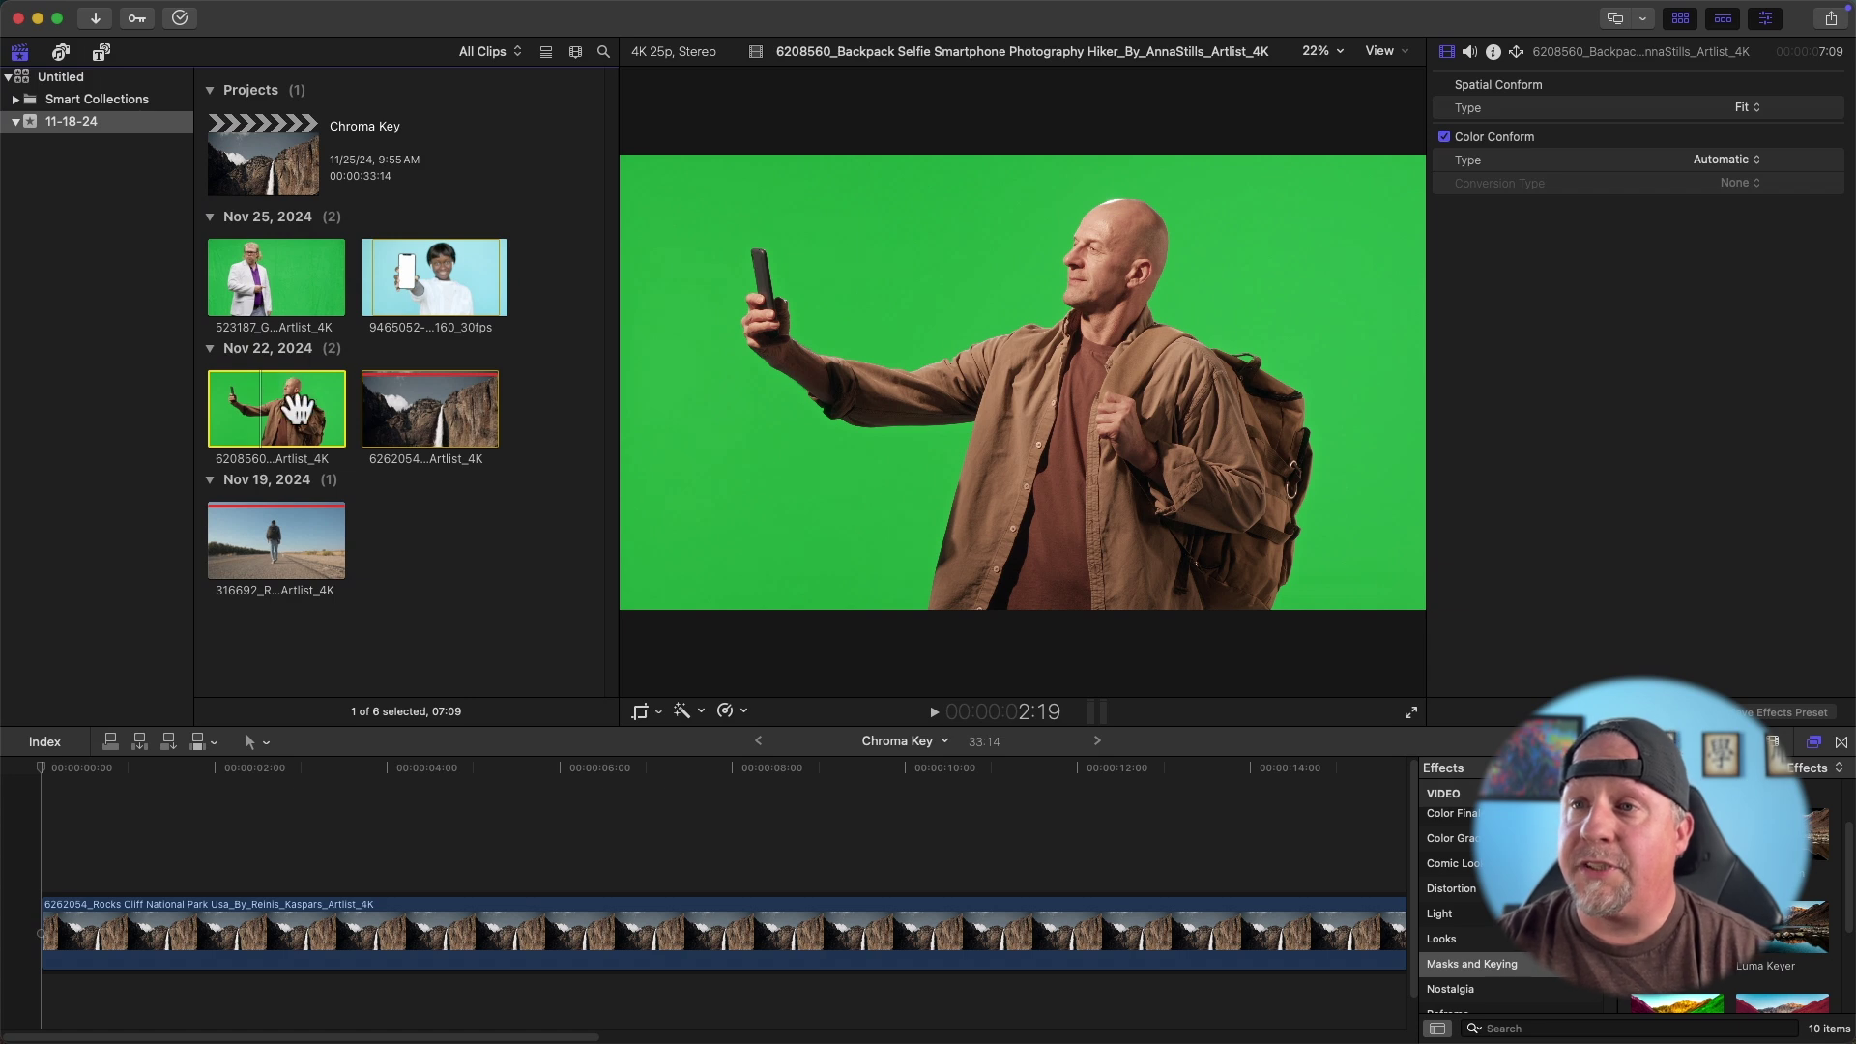
{"action": "left_click_drag", "start_coordinate": [297, 409], "coordinate": [38, 844]}
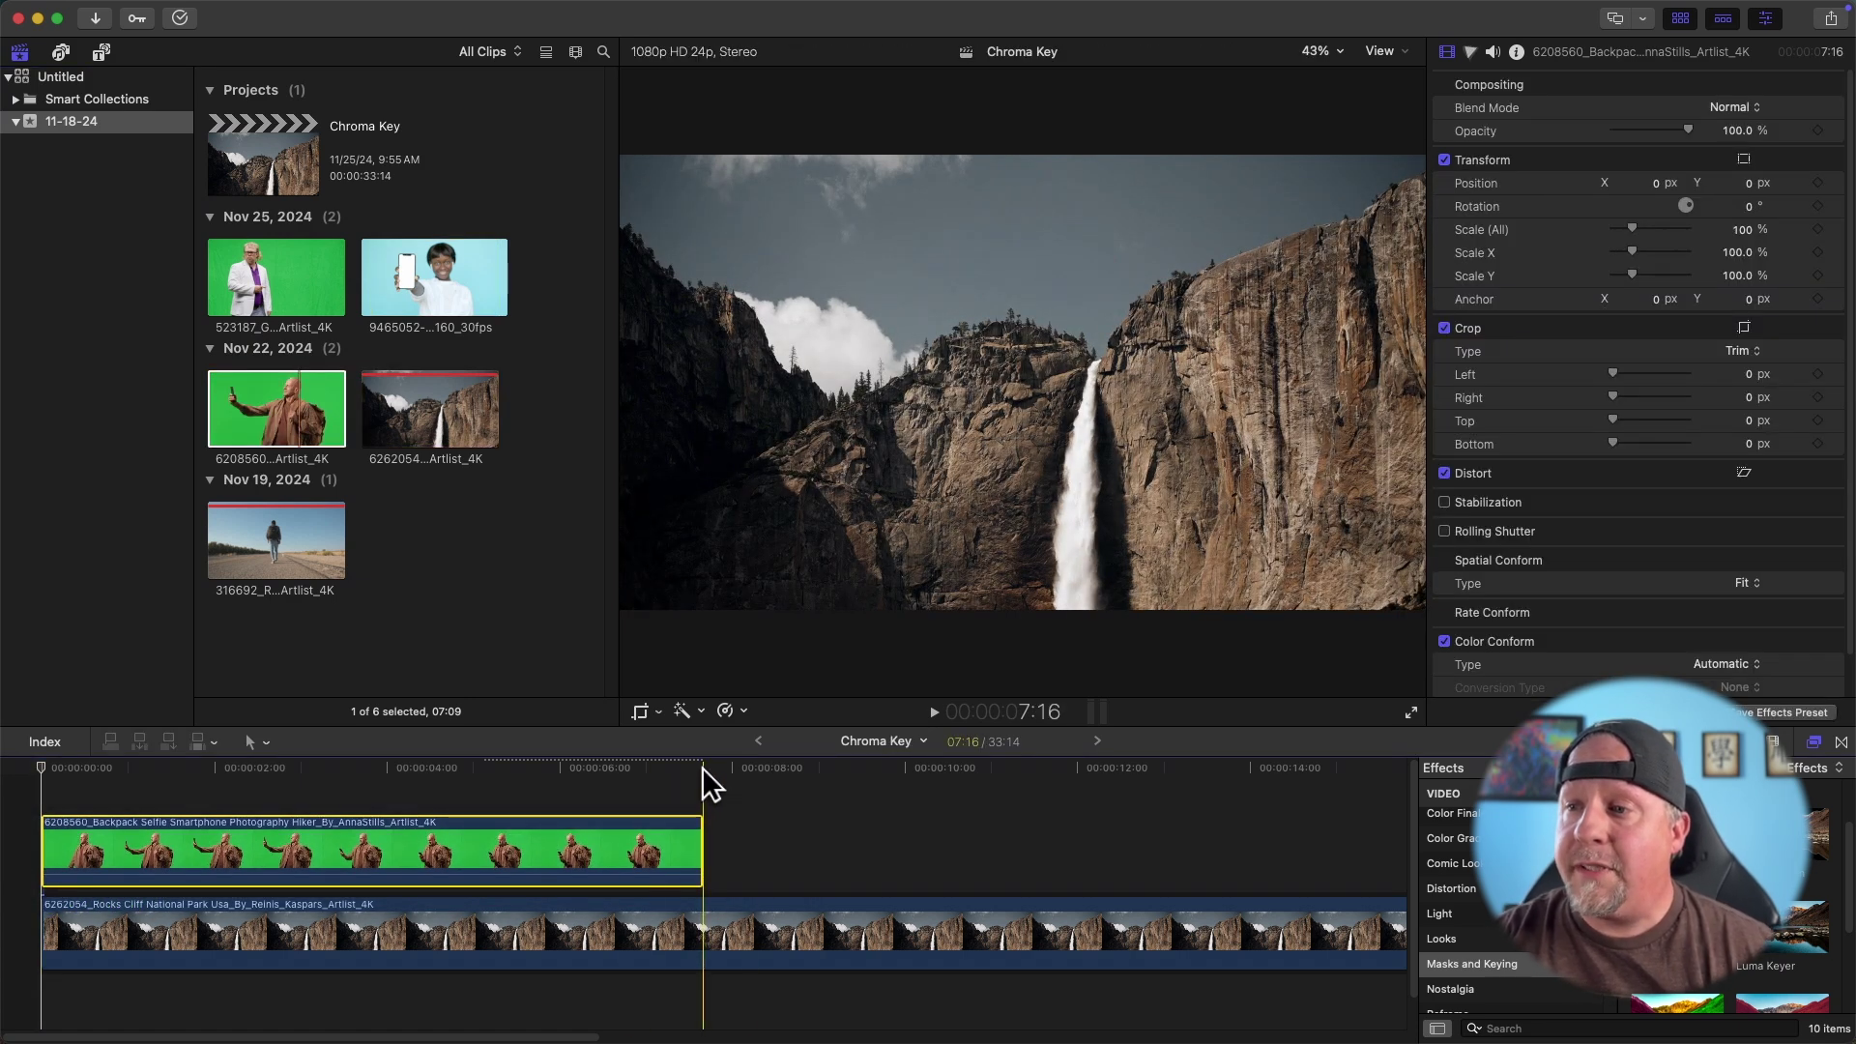
{"action": "left_click", "coordinate": [702, 768]}
{"action": "left_click", "coordinate": [711, 930]}
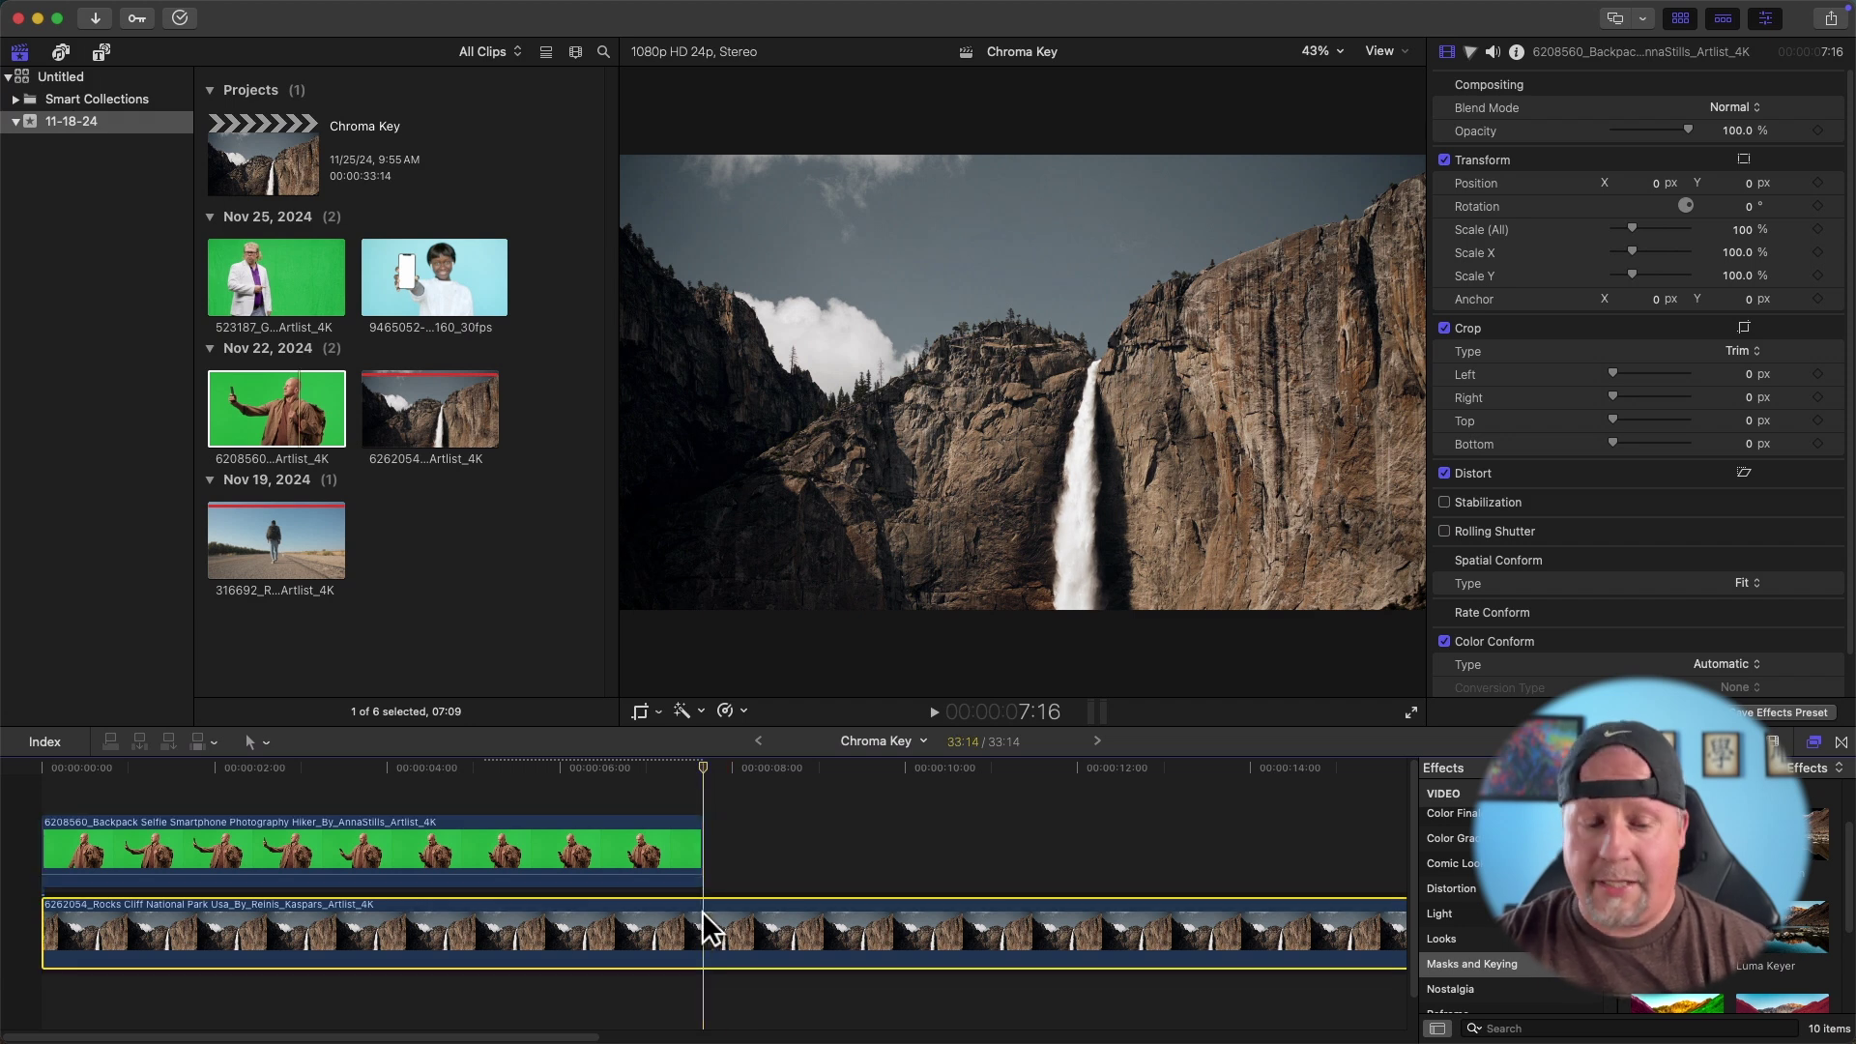
{"action": "key", "text": "alt+]"}
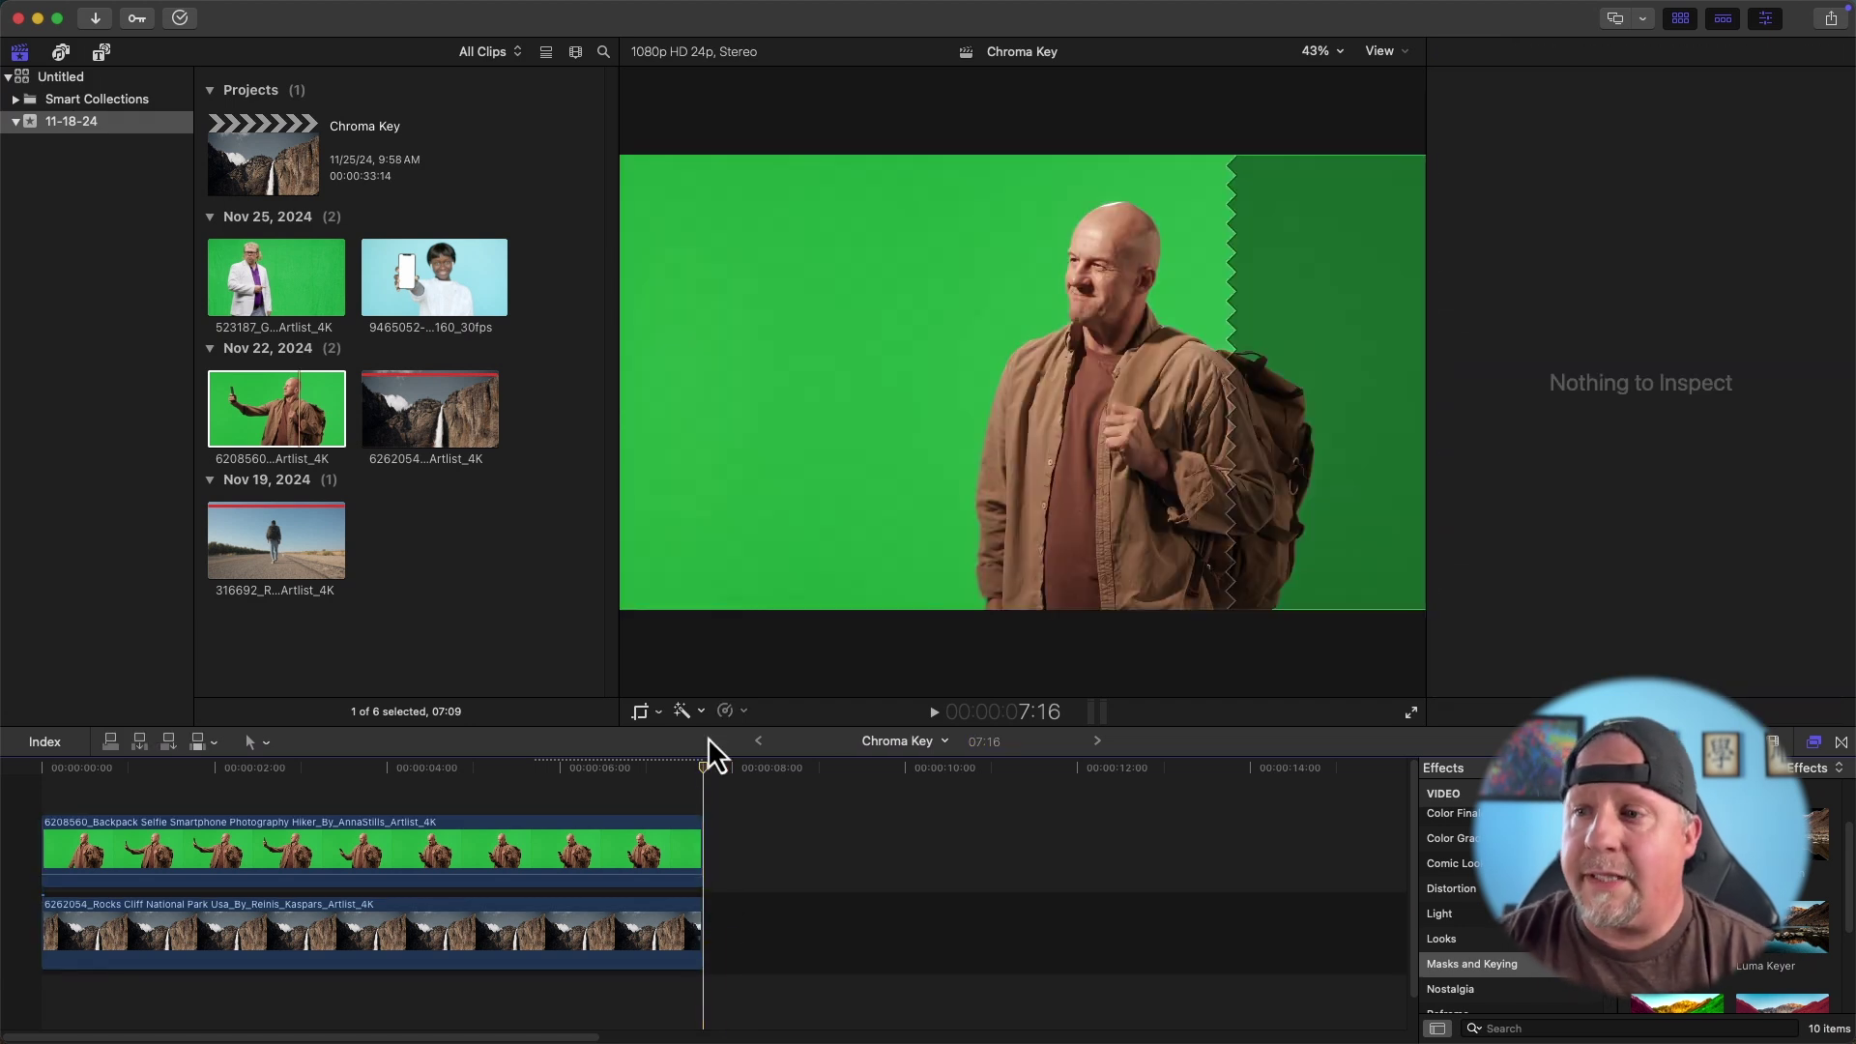
Step: Apply Green Screen Keyer to the hiker clip and show its settings in the inspector
{"action": "left_click", "coordinate": [289, 768]}
{"action": "left_click_drag", "start_coordinate": [275, 764], "coordinate": [693, 744]}
{"action": "left_click_drag", "start_coordinate": [1789, 855], "coordinate": [505, 837]}
{"action": "key", "text": "super+4"}
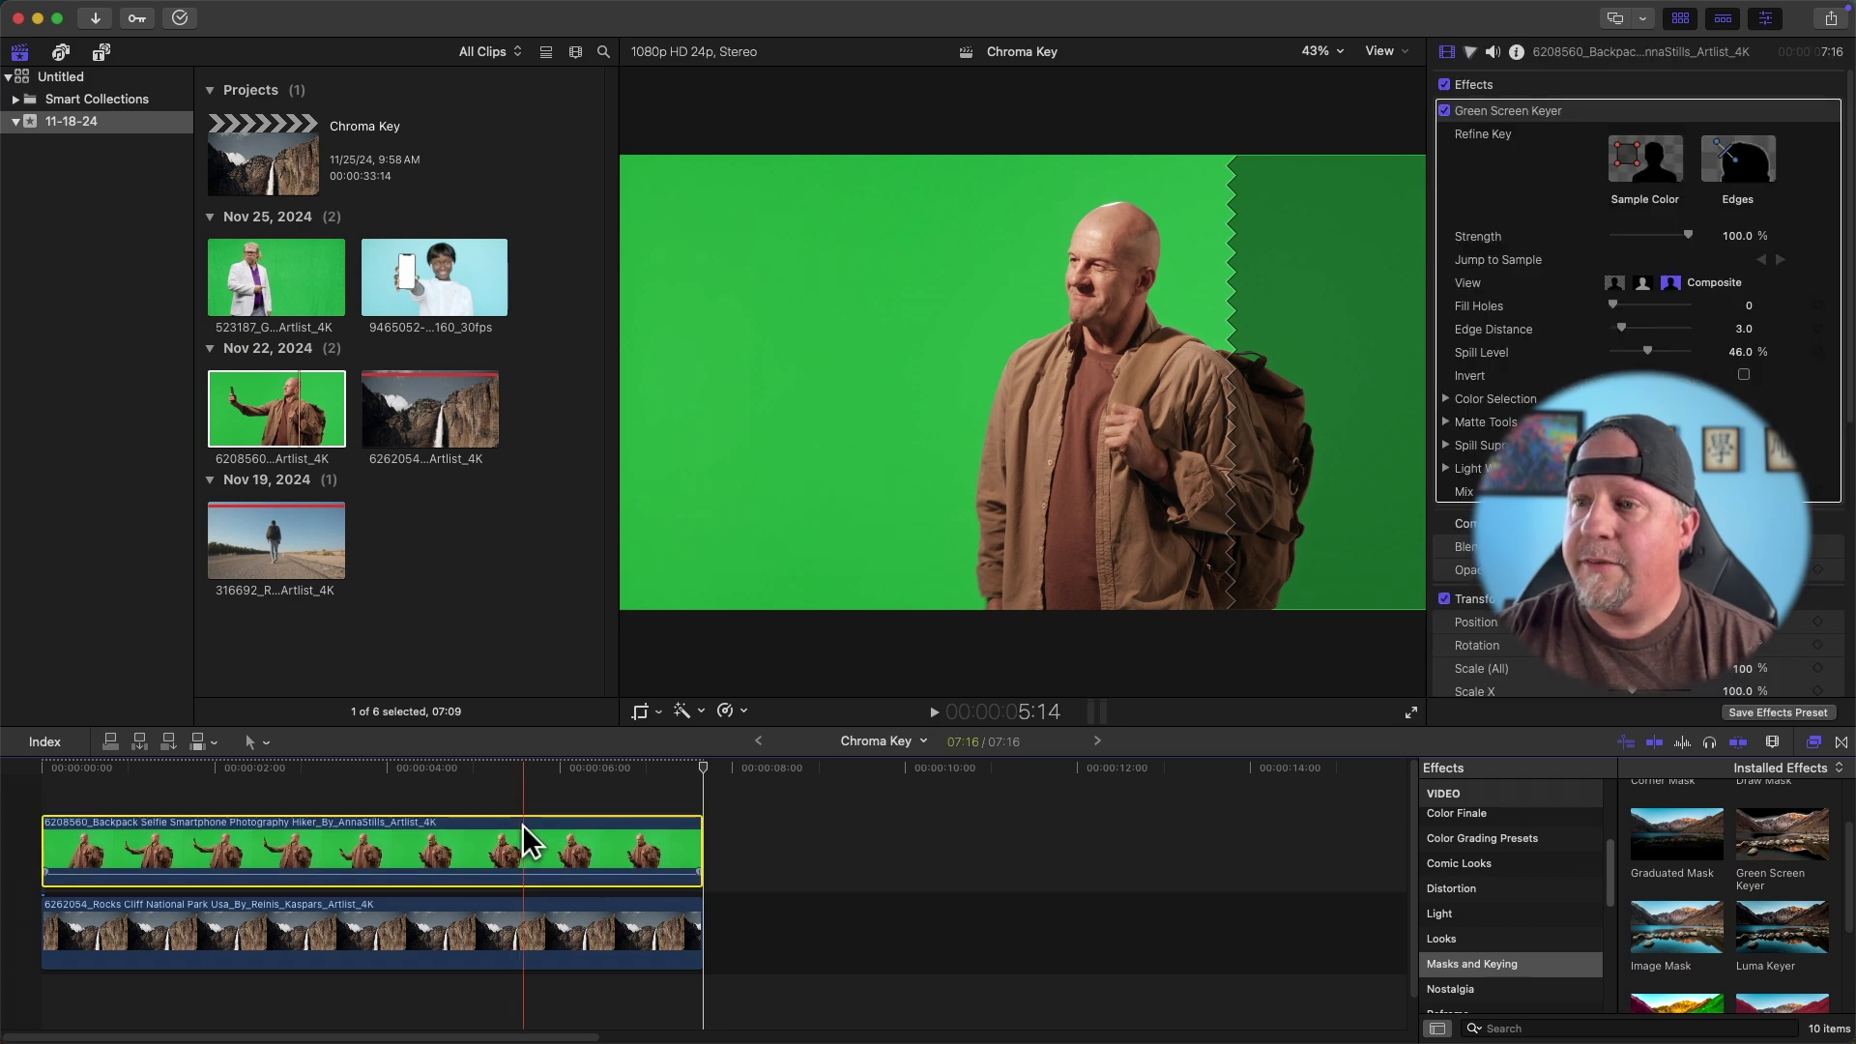
Step: Scale the keyed hiker to 72% and position him at X 389.8 px, Y -280.1 px
{"action": "left_click", "coordinate": [272, 769]}
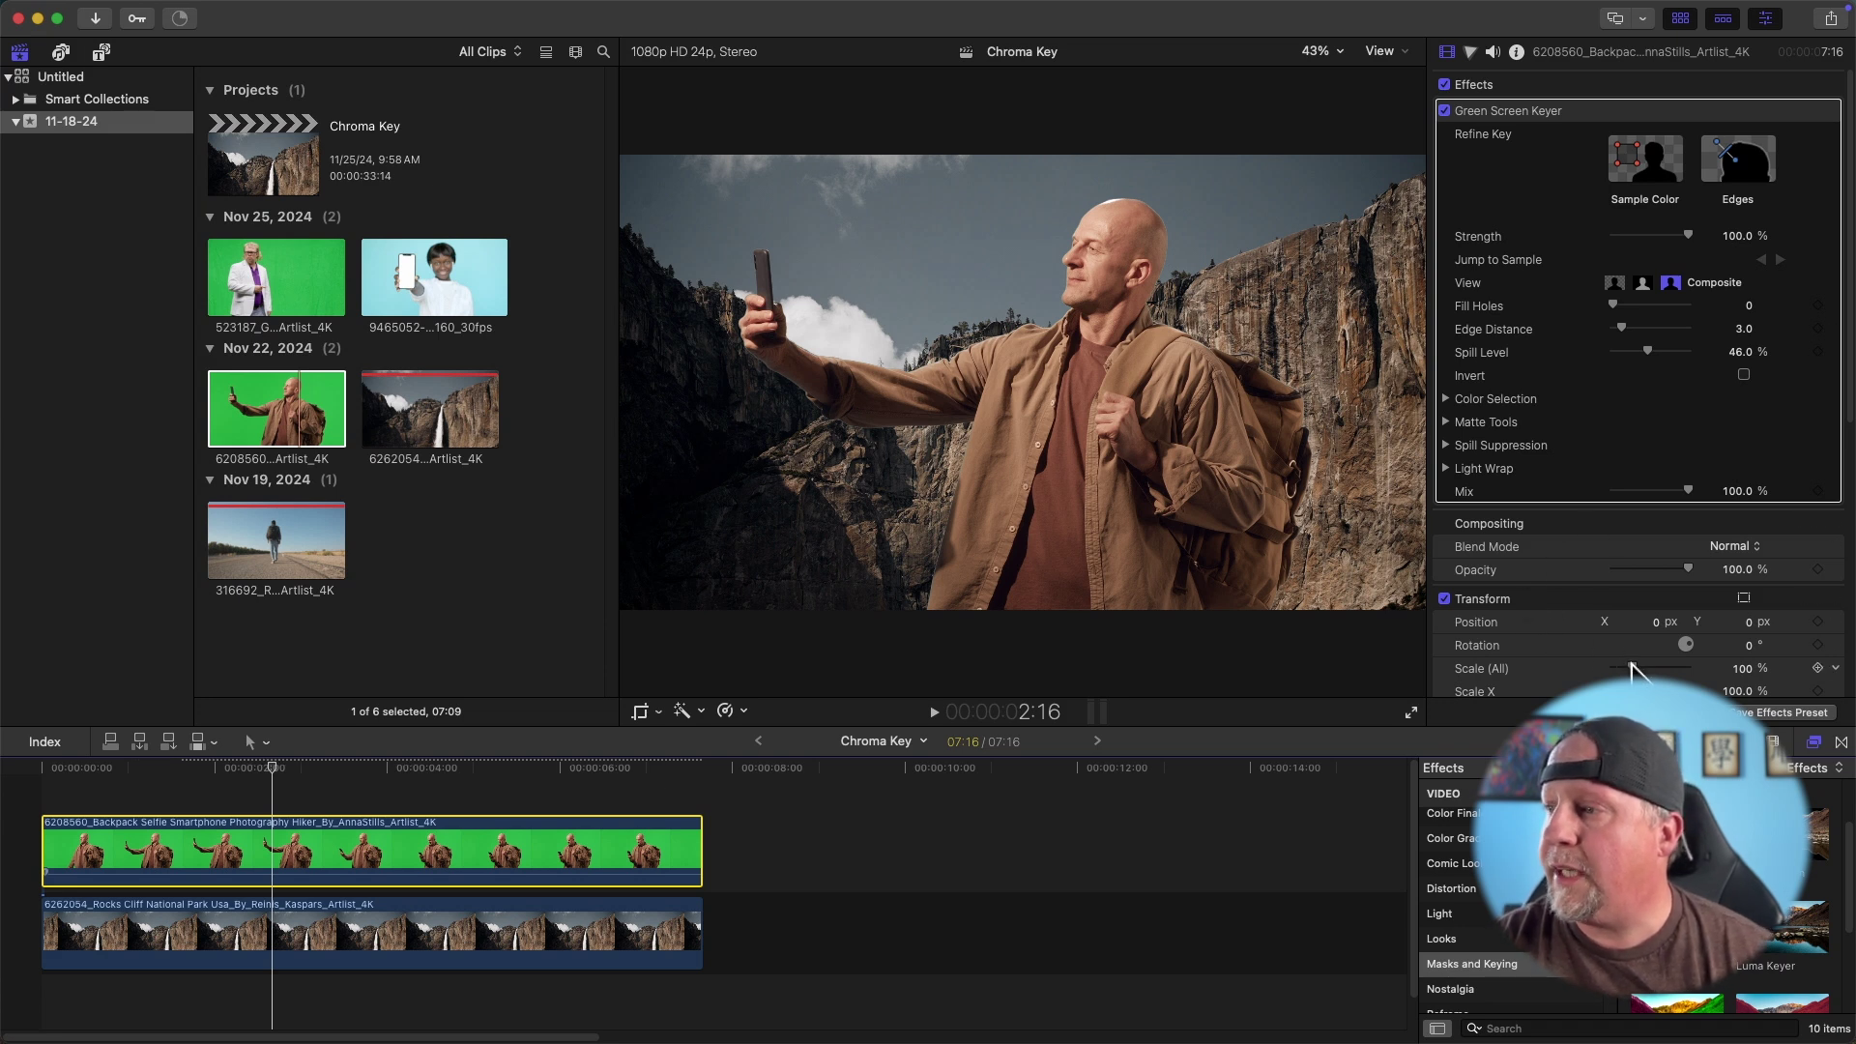
{"action": "left_click_drag", "start_coordinate": [1632, 664], "coordinate": [1624, 663]}
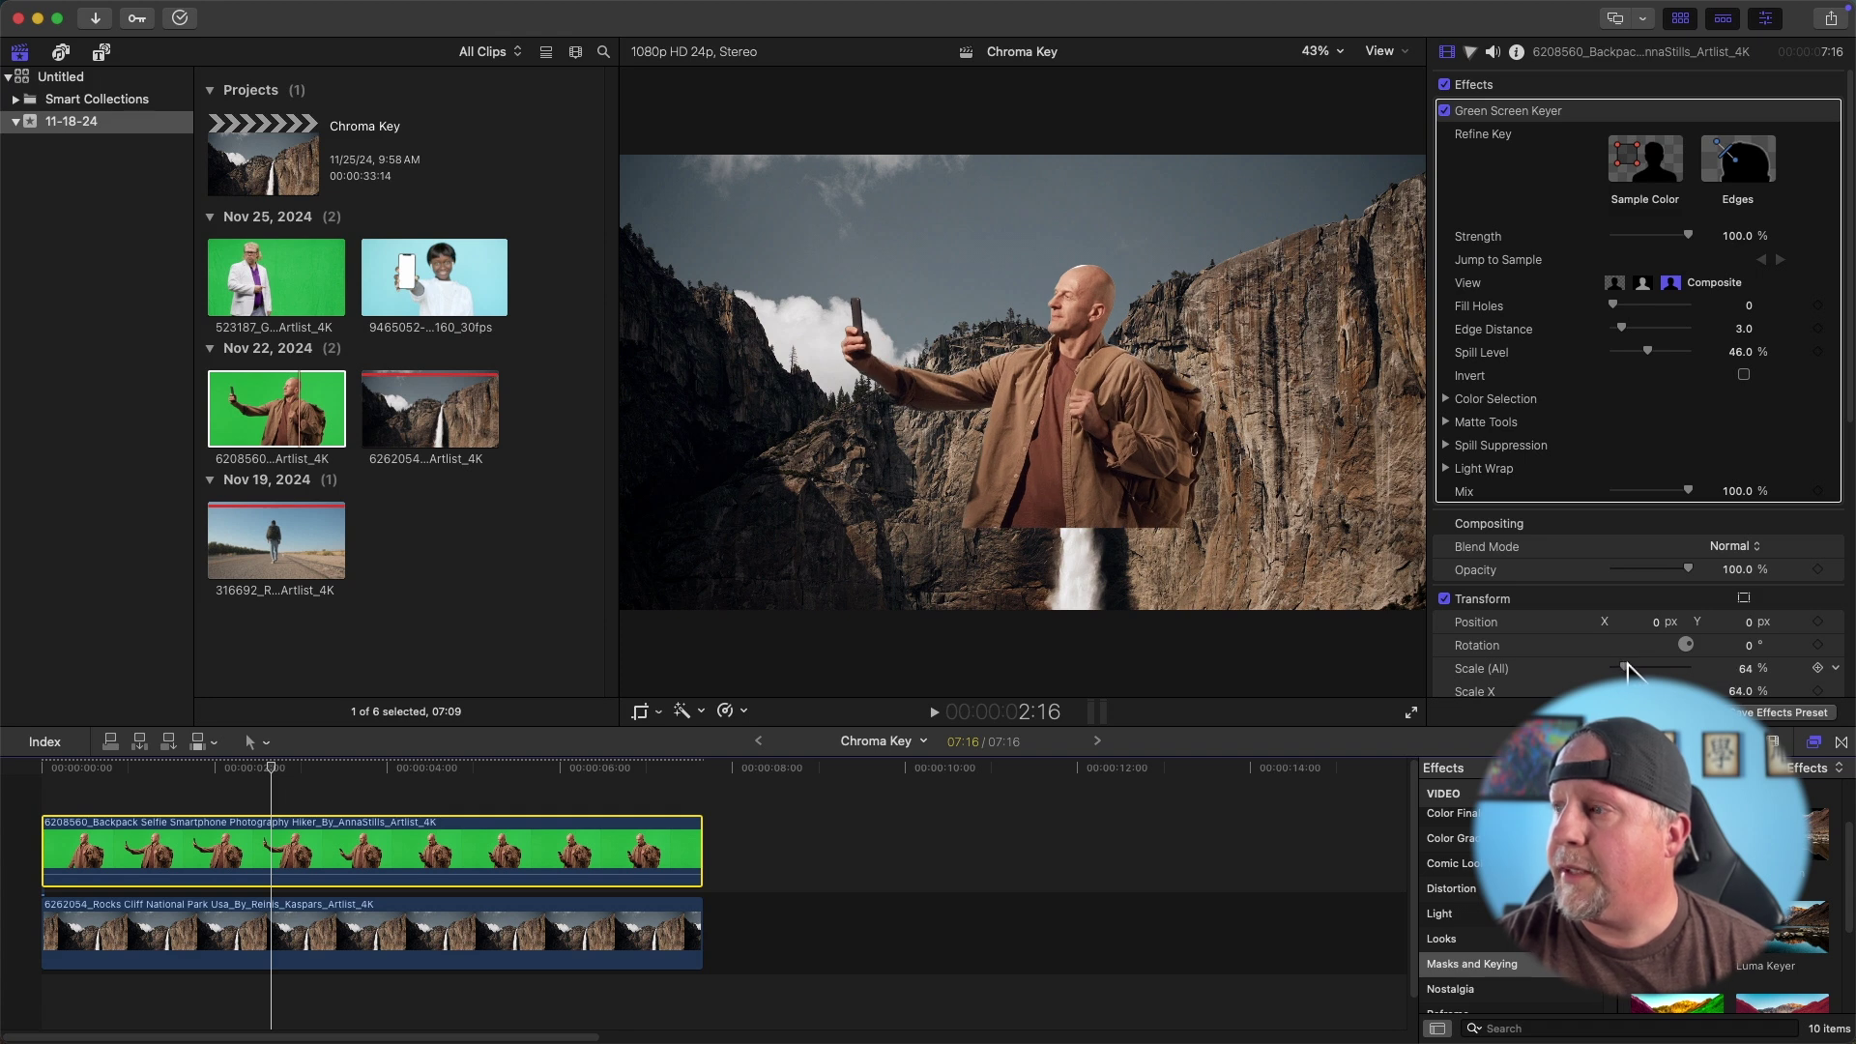
{"action": "left_click_drag", "start_coordinate": [1659, 628], "coordinate": [1659, 628]}
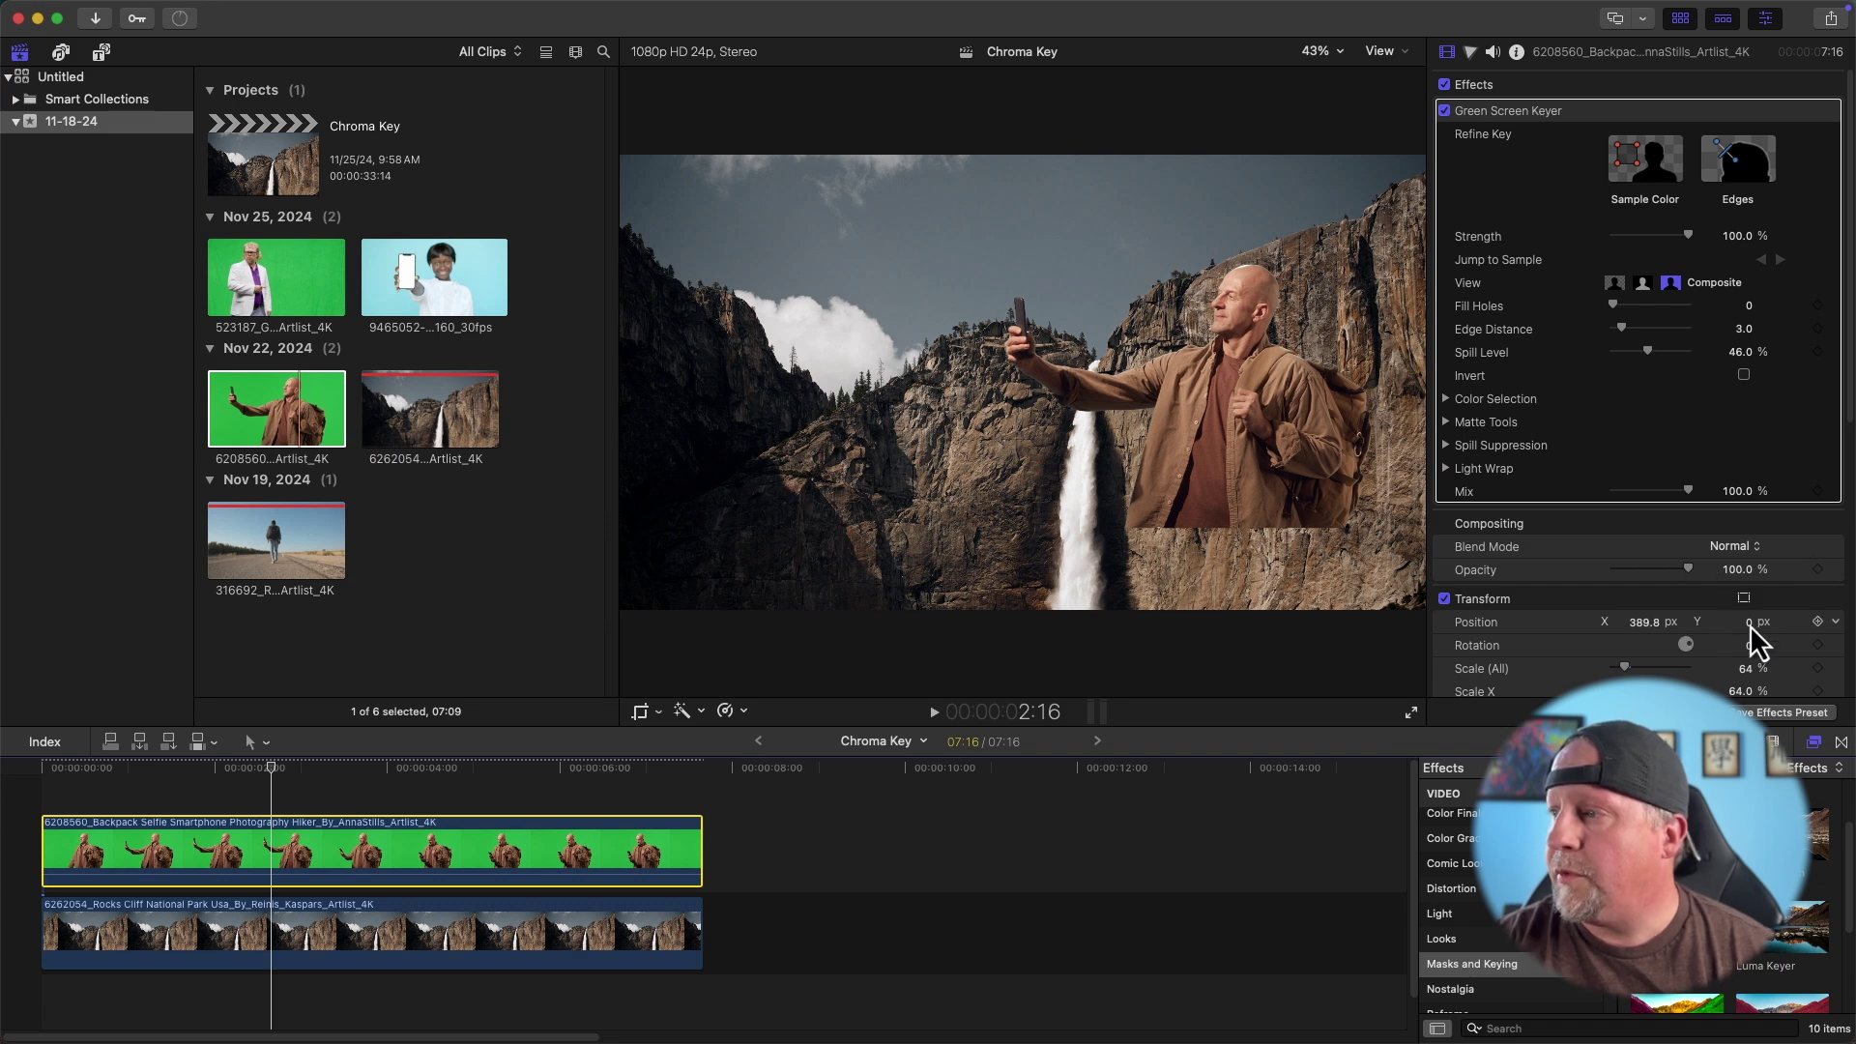
{"action": "left_click_drag", "start_coordinate": [1749, 624], "coordinate": [1752, 630]}
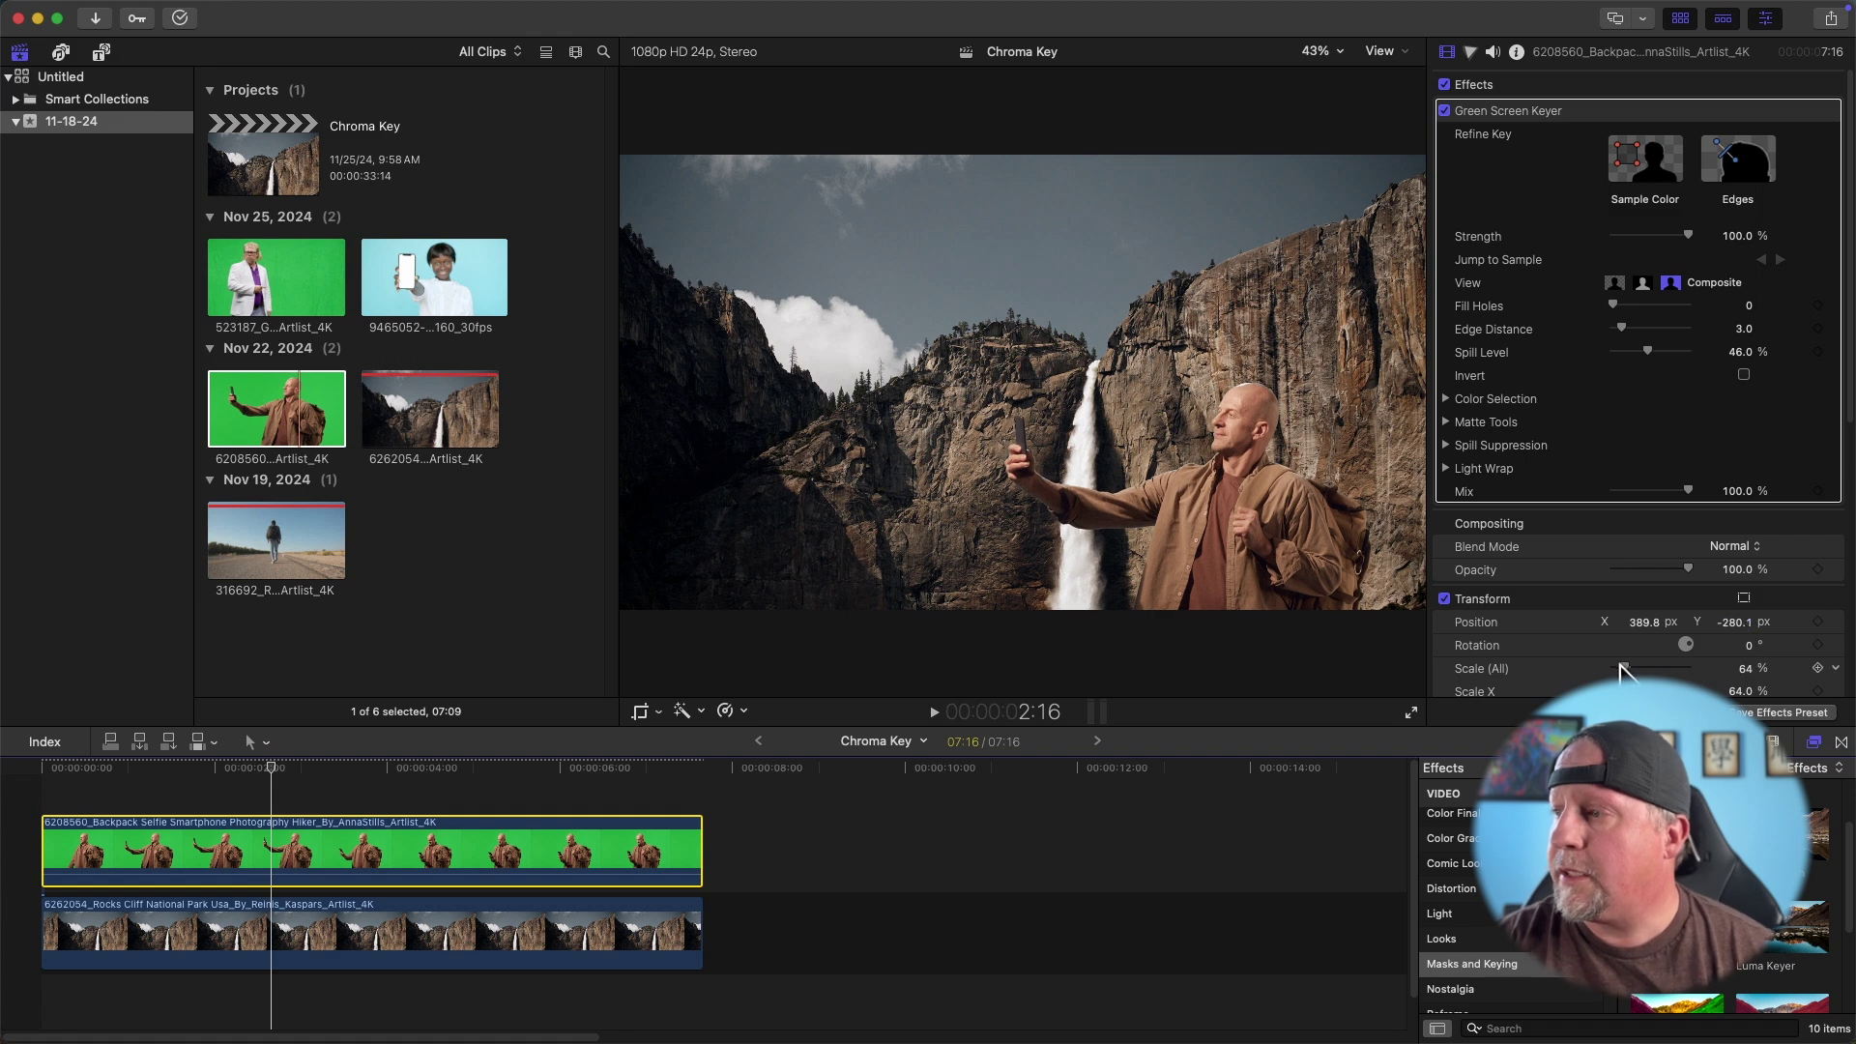
{"action": "left_click_drag", "start_coordinate": [1620, 664], "coordinate": [1621, 665]}
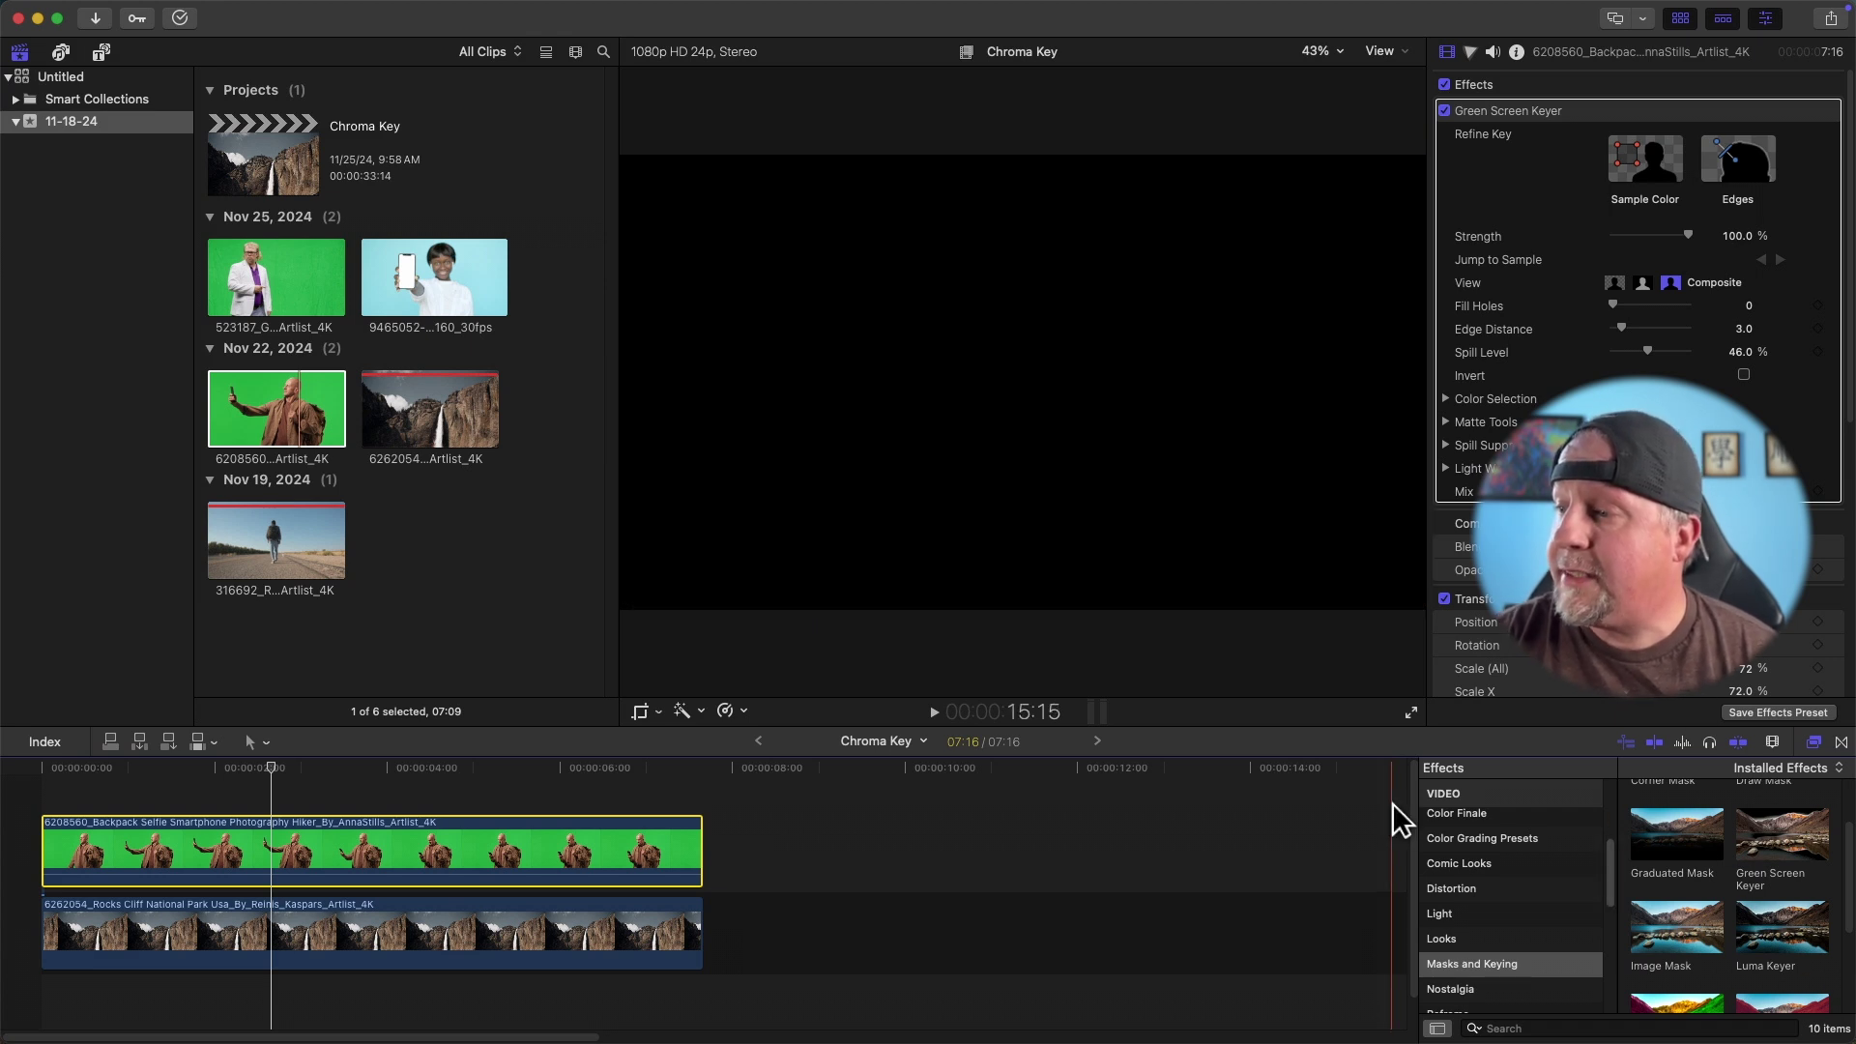
Step: Apply the Desaturated with Low Contrast color grading preset to the hiker clip
{"action": "left_click", "coordinate": [1488, 839]}
{"action": "scroll", "coordinate": [1761, 866], "scroll_direction": "down", "scroll_amount": 5}
{"action": "scroll", "coordinate": [1757, 862], "scroll_direction": "down", "scroll_amount": 4}
{"action": "scroll", "coordinate": [1772, 855], "scroll_direction": "up", "scroll_amount": 1}
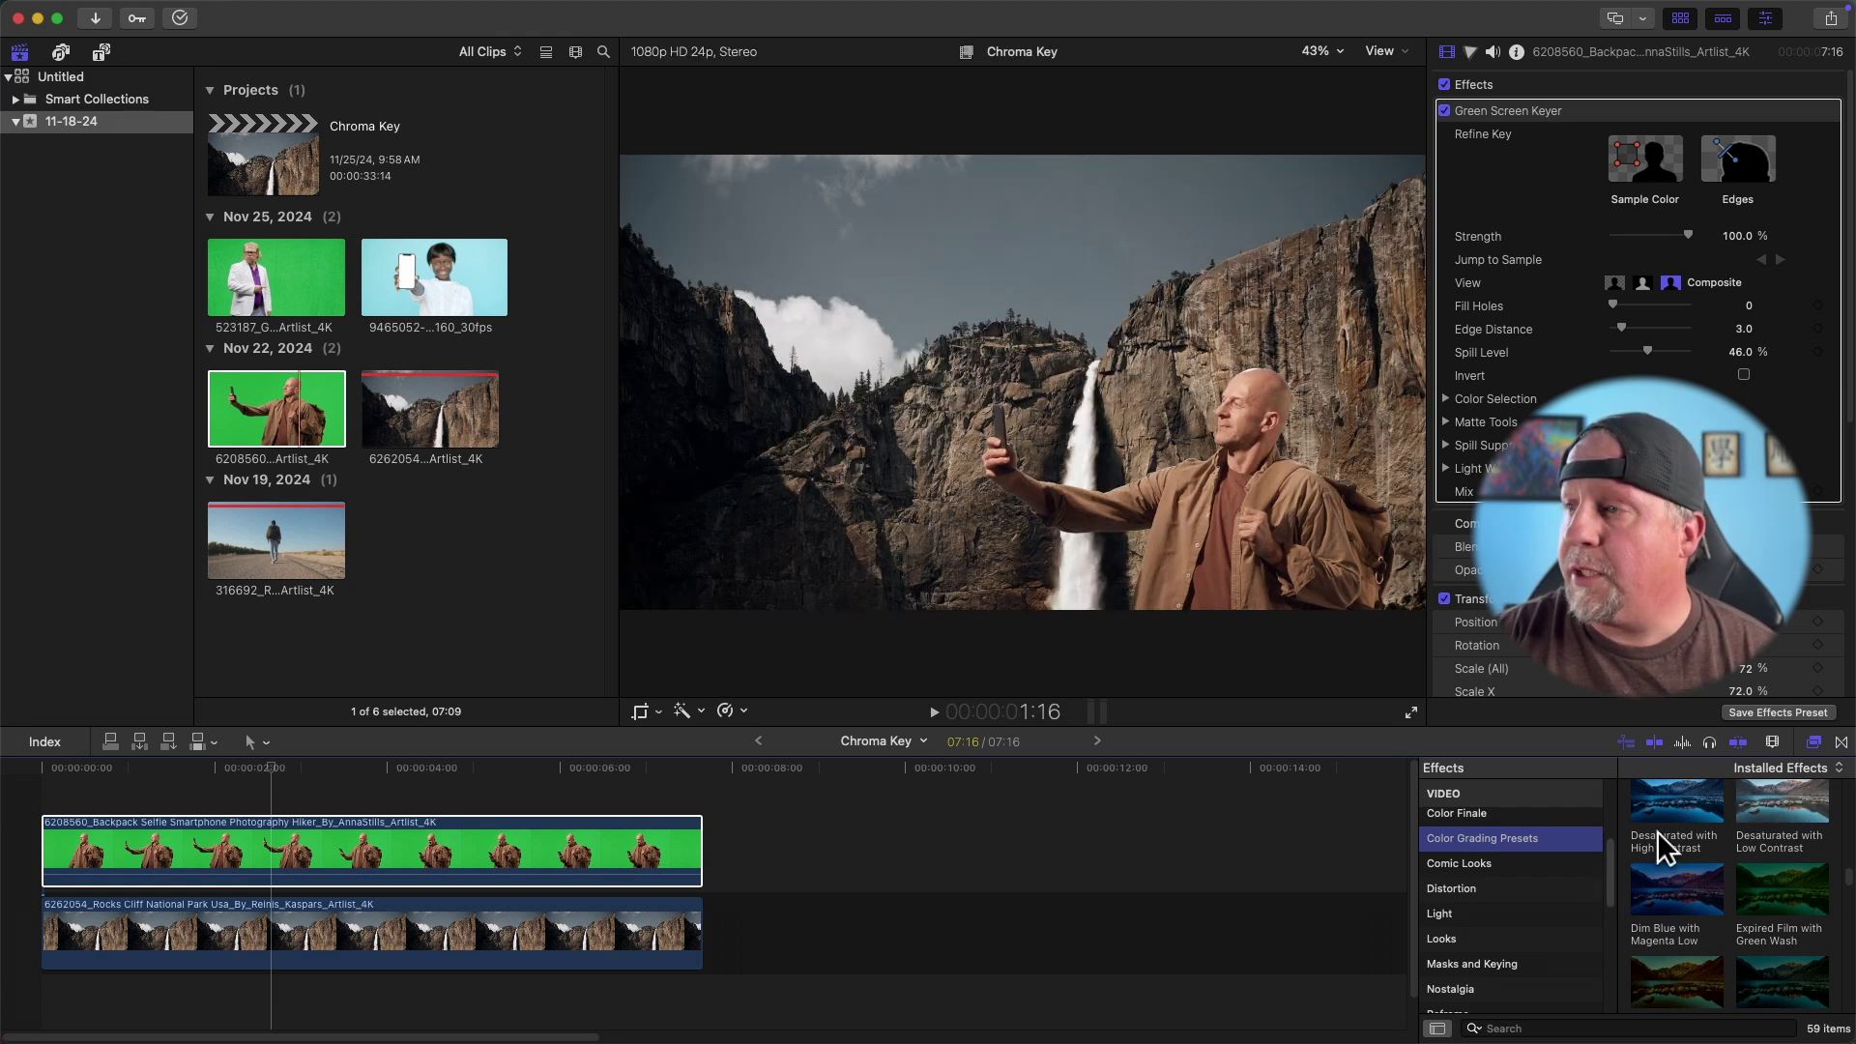
{"action": "left_click_drag", "start_coordinate": [1771, 809], "coordinate": [177, 827]}
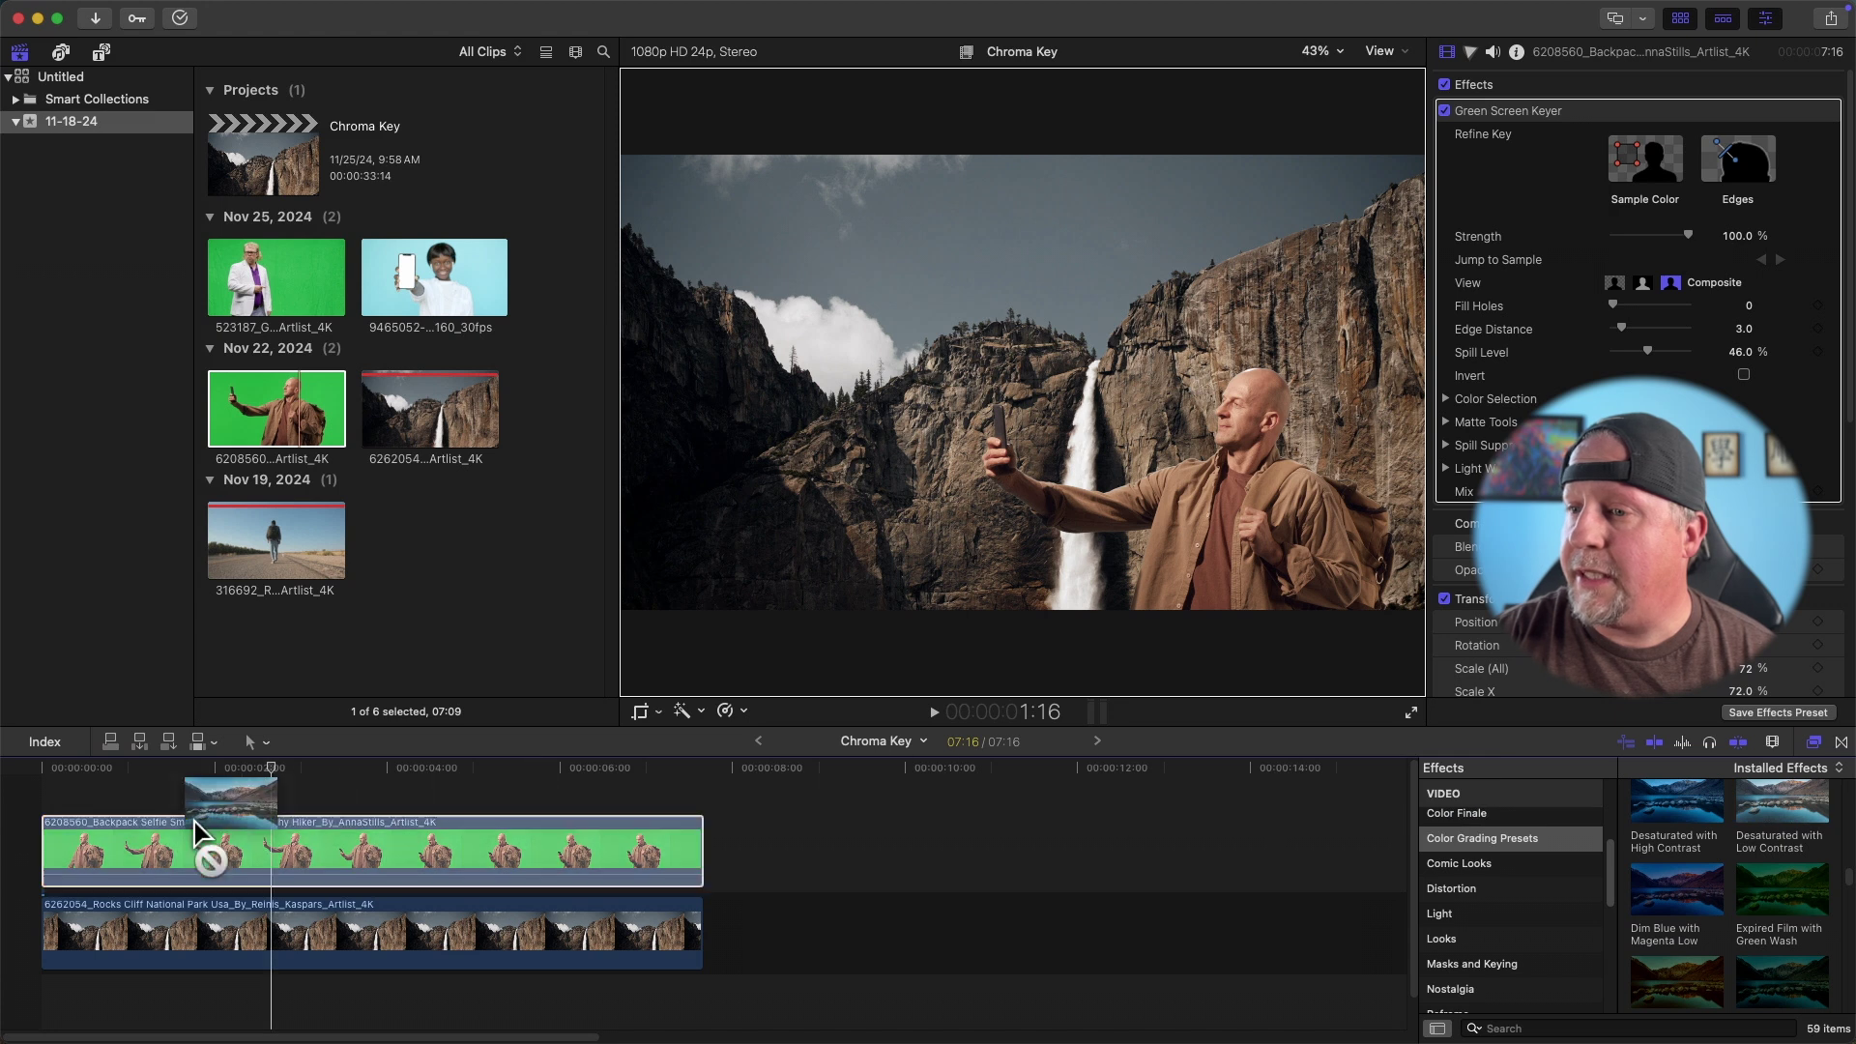
{"action": "left_click_drag", "start_coordinate": [281, 863], "coordinate": [276, 856]}
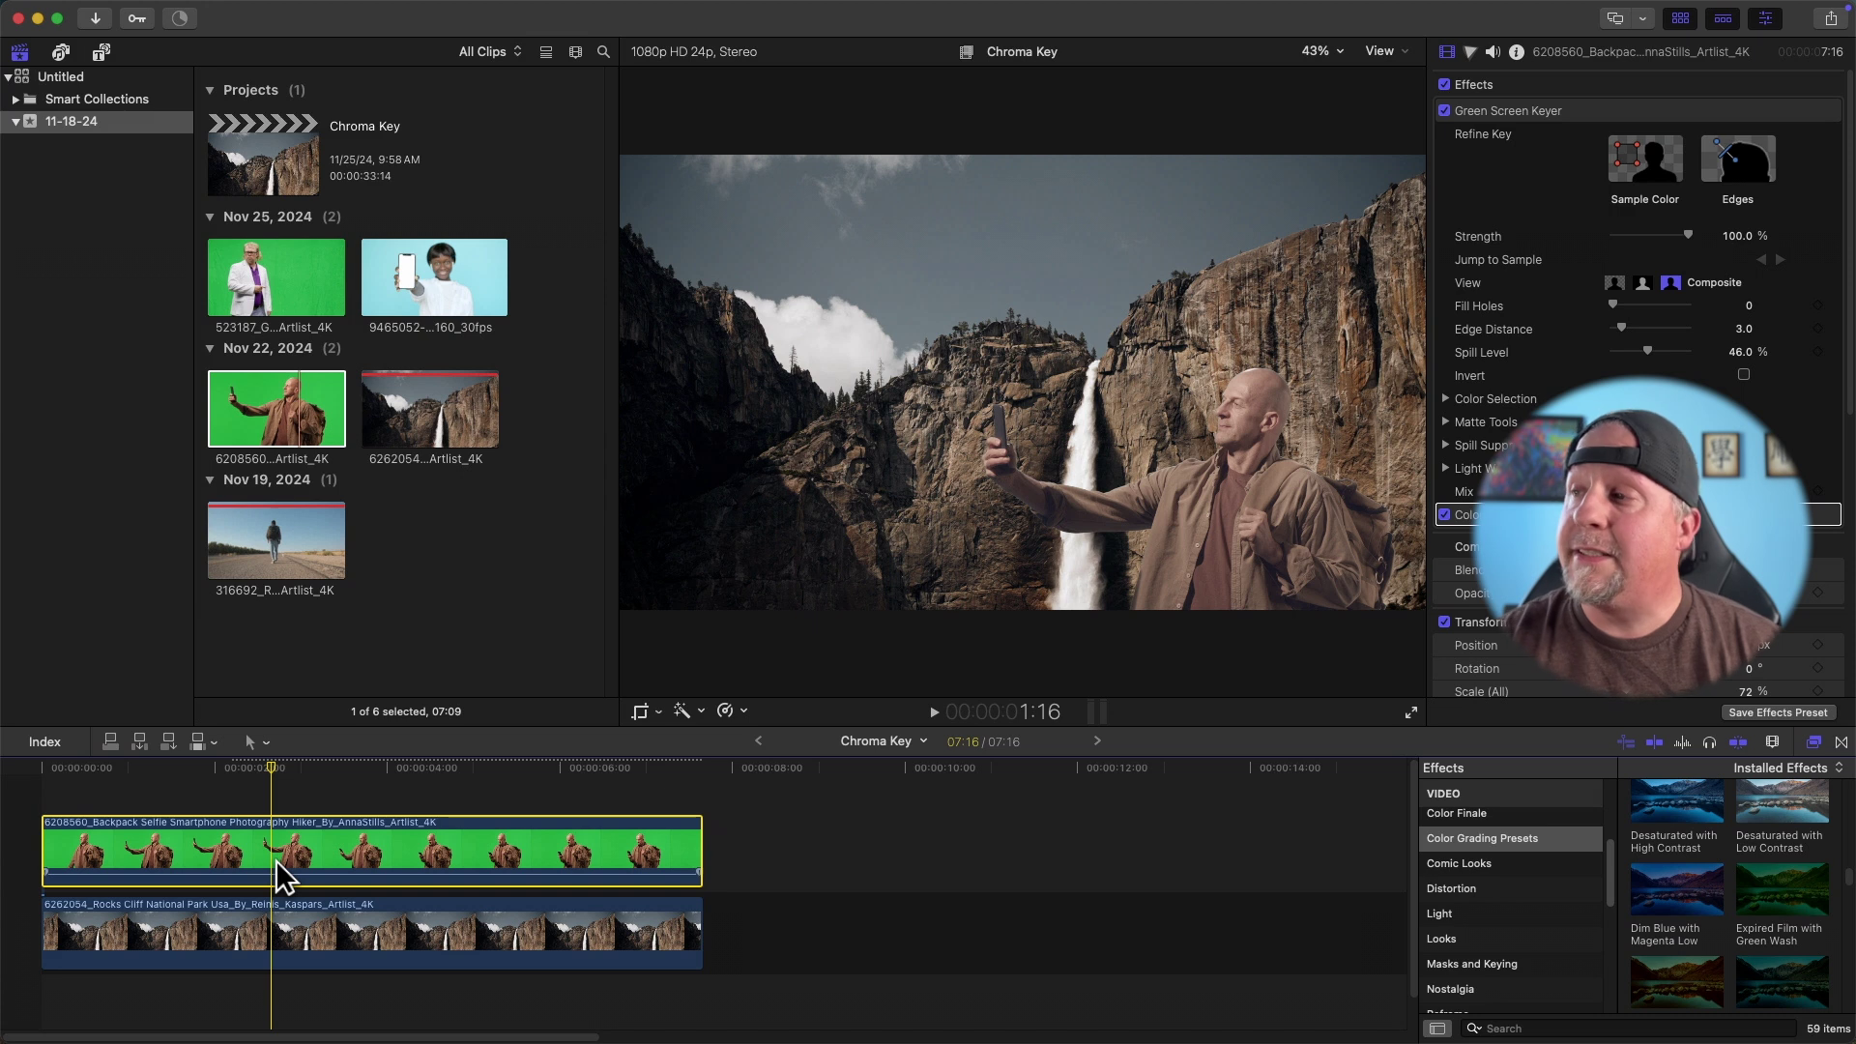
Step: Set the hiker's Color Adjustments 1 Contrast to 25.0, then return the playhead to the start
{"action": "left_click", "coordinate": [1450, 518]}
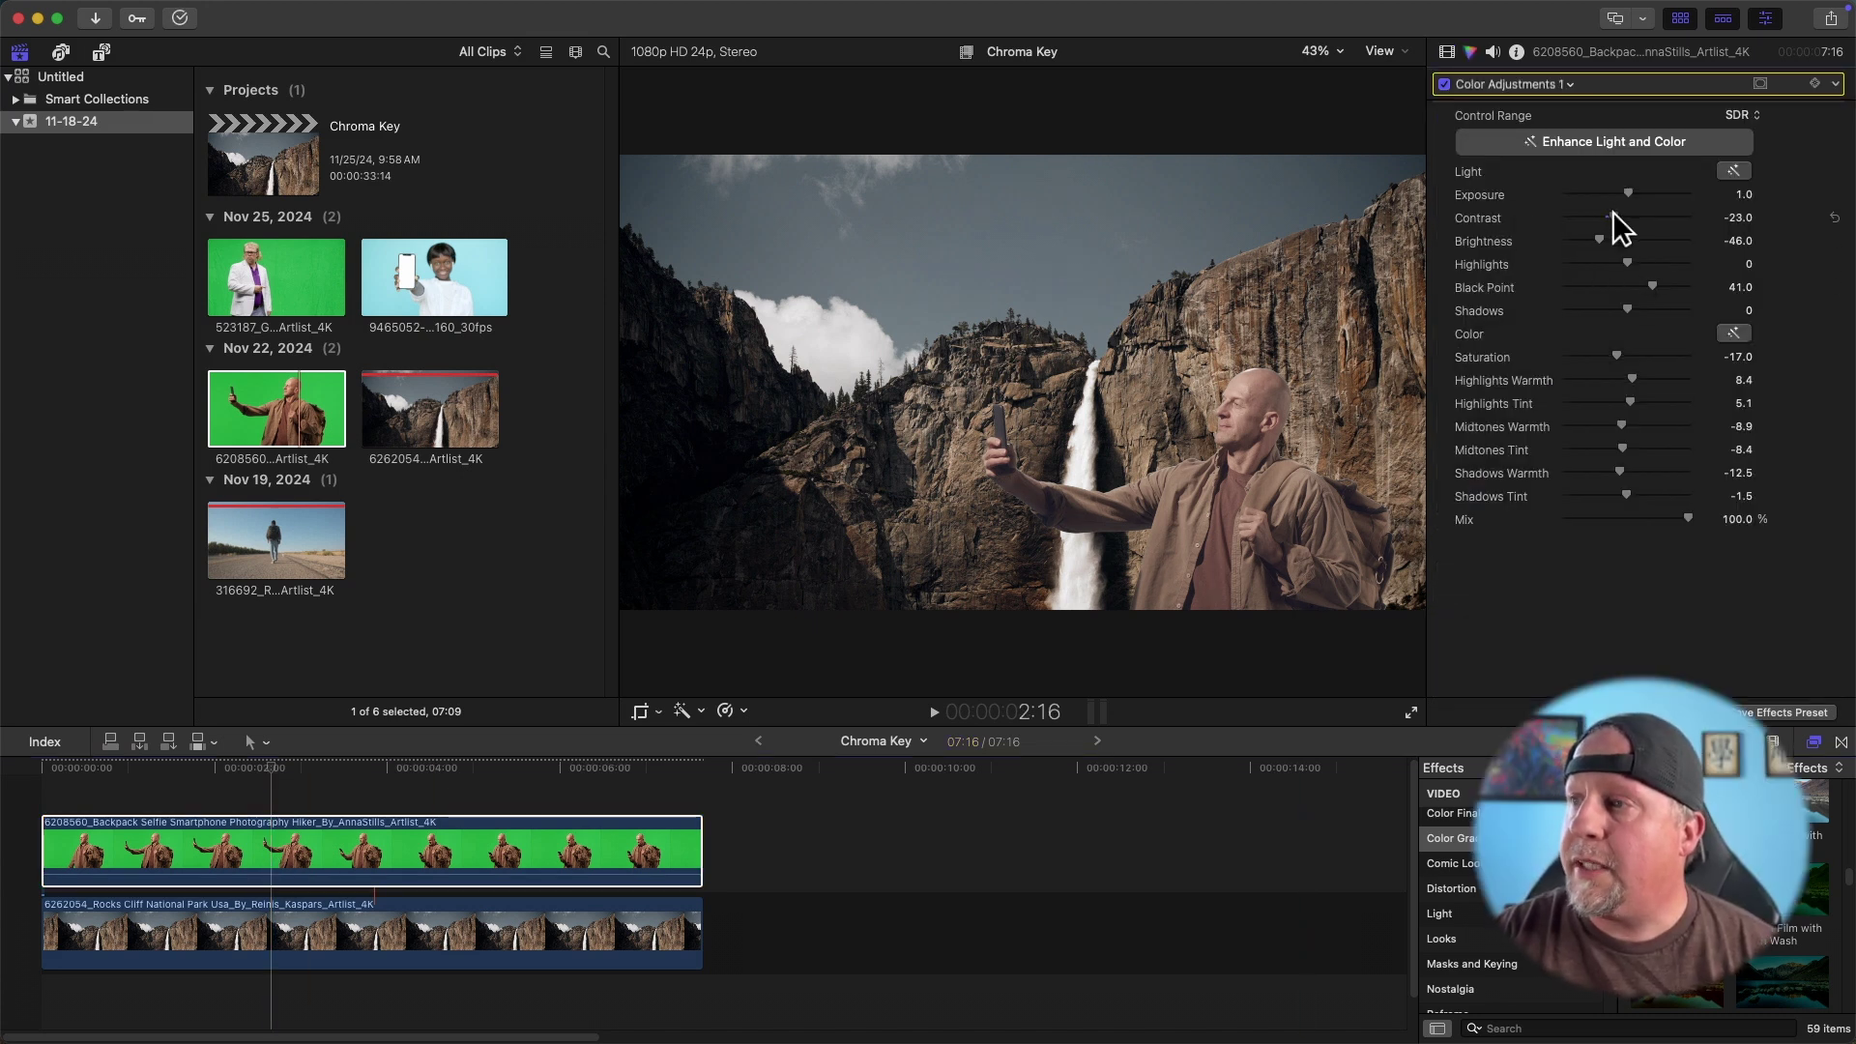
{"action": "left_click_drag", "start_coordinate": [1613, 213], "coordinate": [1634, 217]}
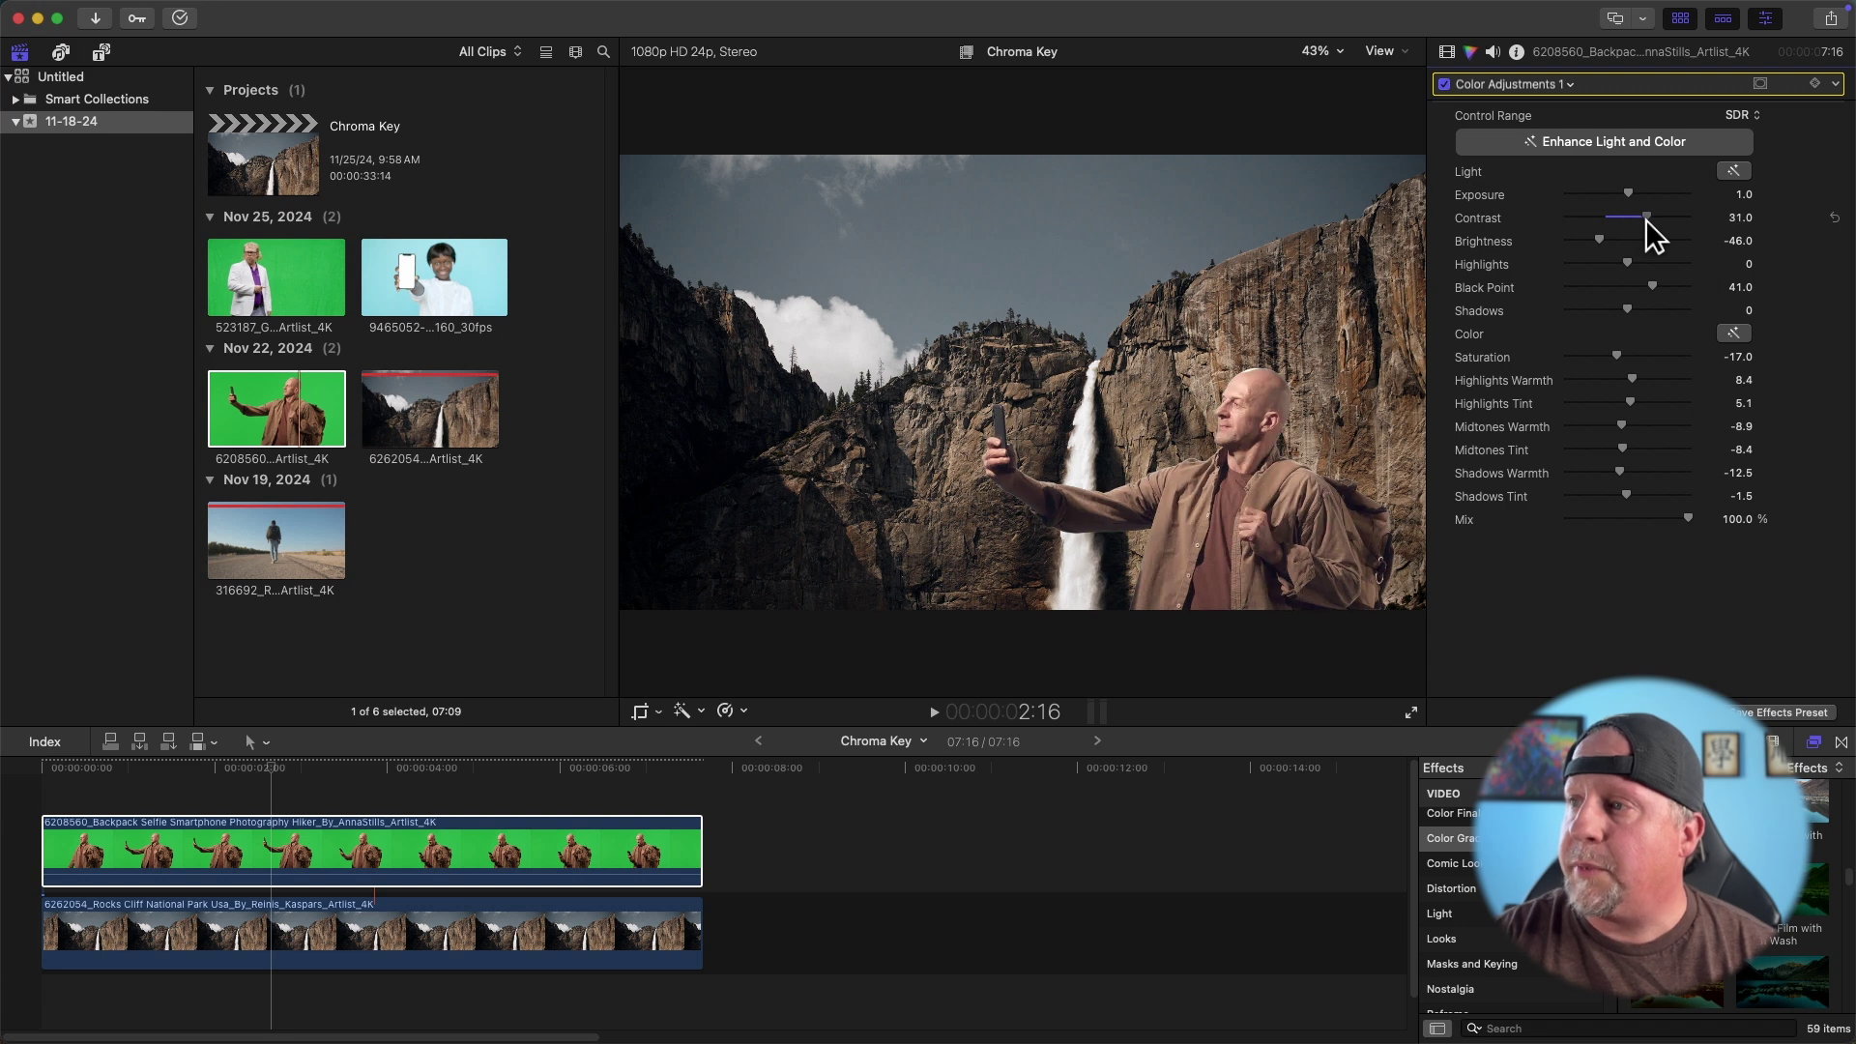
{"action": "left_click_drag", "start_coordinate": [1645, 219], "coordinate": [1641, 219]}
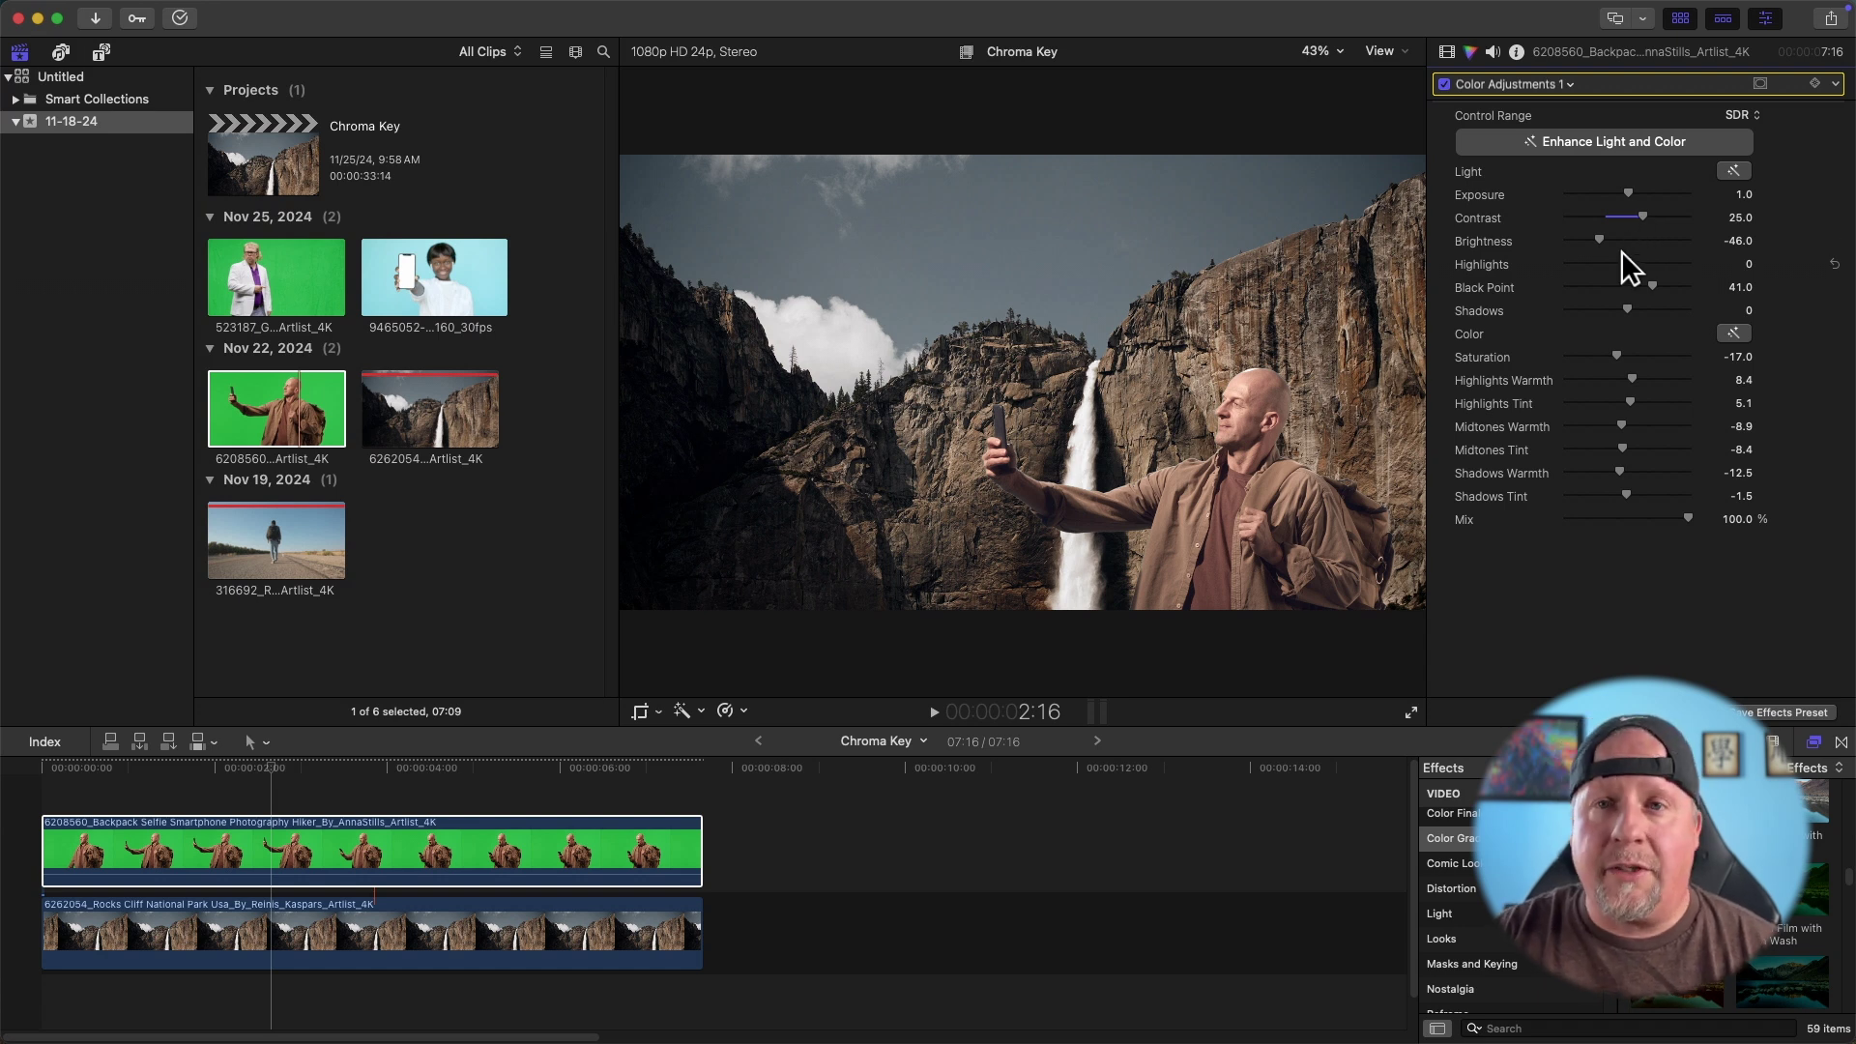
{"action": "left_click_drag", "start_coordinate": [122, 766], "coordinate": [482, 786]}
{"action": "key", "text": "Home"}
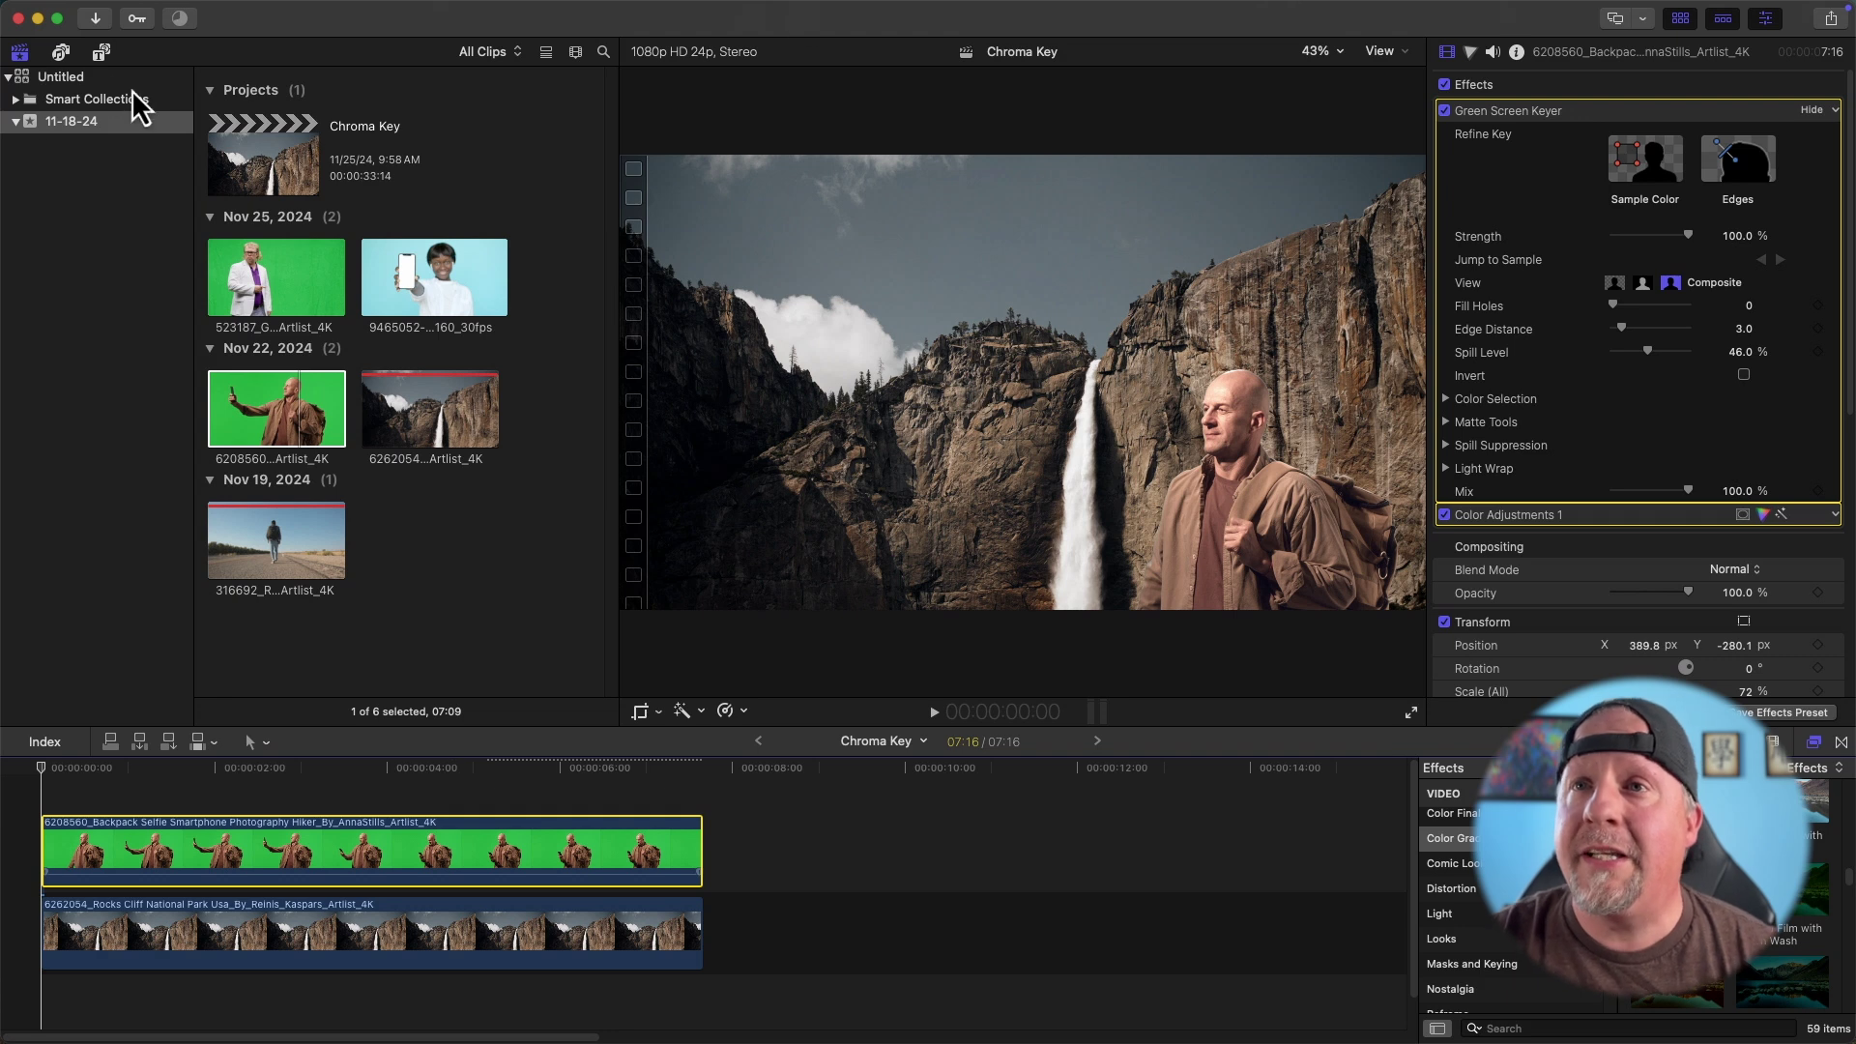
Step: Place the mTitle Cinematic 2 13 title on the timeline between the hiker and Rocks clips
{"action": "left_click", "coordinate": [95, 56]}
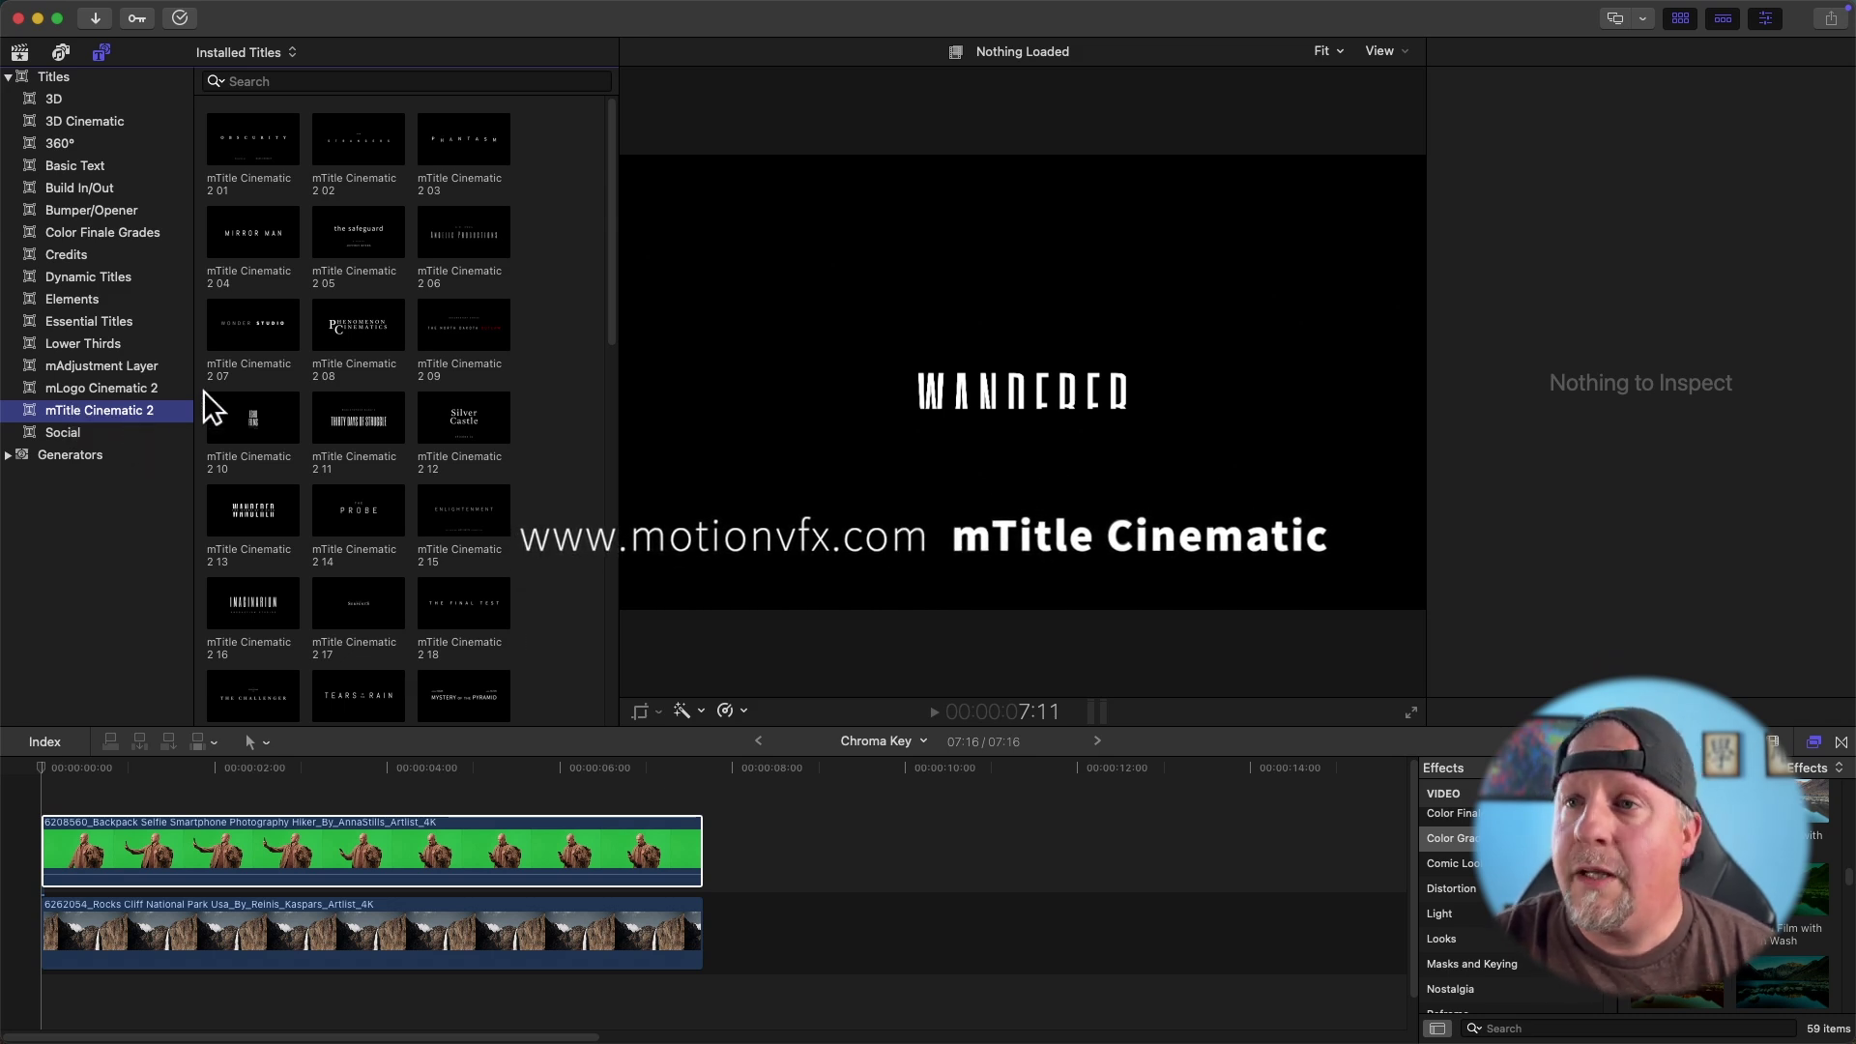
{"action": "left_click_drag", "start_coordinate": [235, 506], "coordinate": [45, 881]}
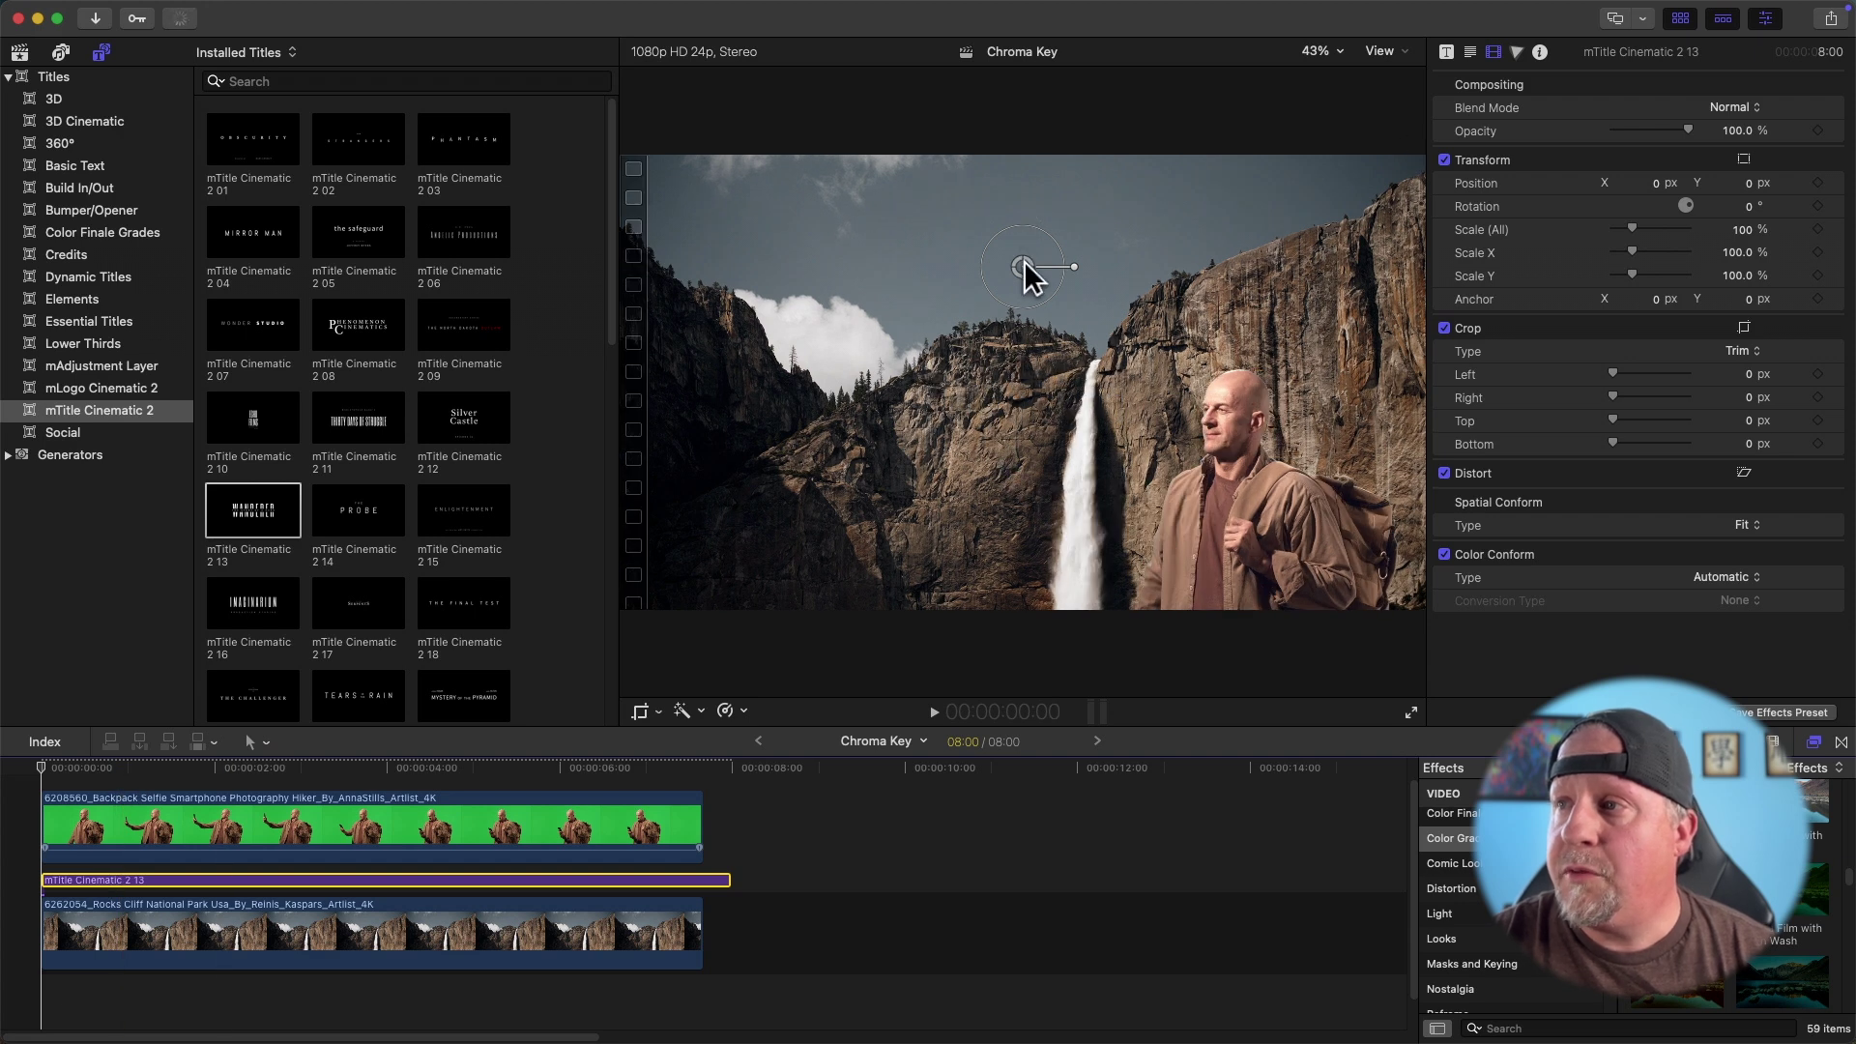
Step: At 1:07, shift the WANDERER title right and down over the cliff, then scrub to preview it
{"action": "left_click", "coordinate": [154, 772]}
{"action": "left_click_drag", "start_coordinate": [877, 309], "coordinate": [930, 328]}
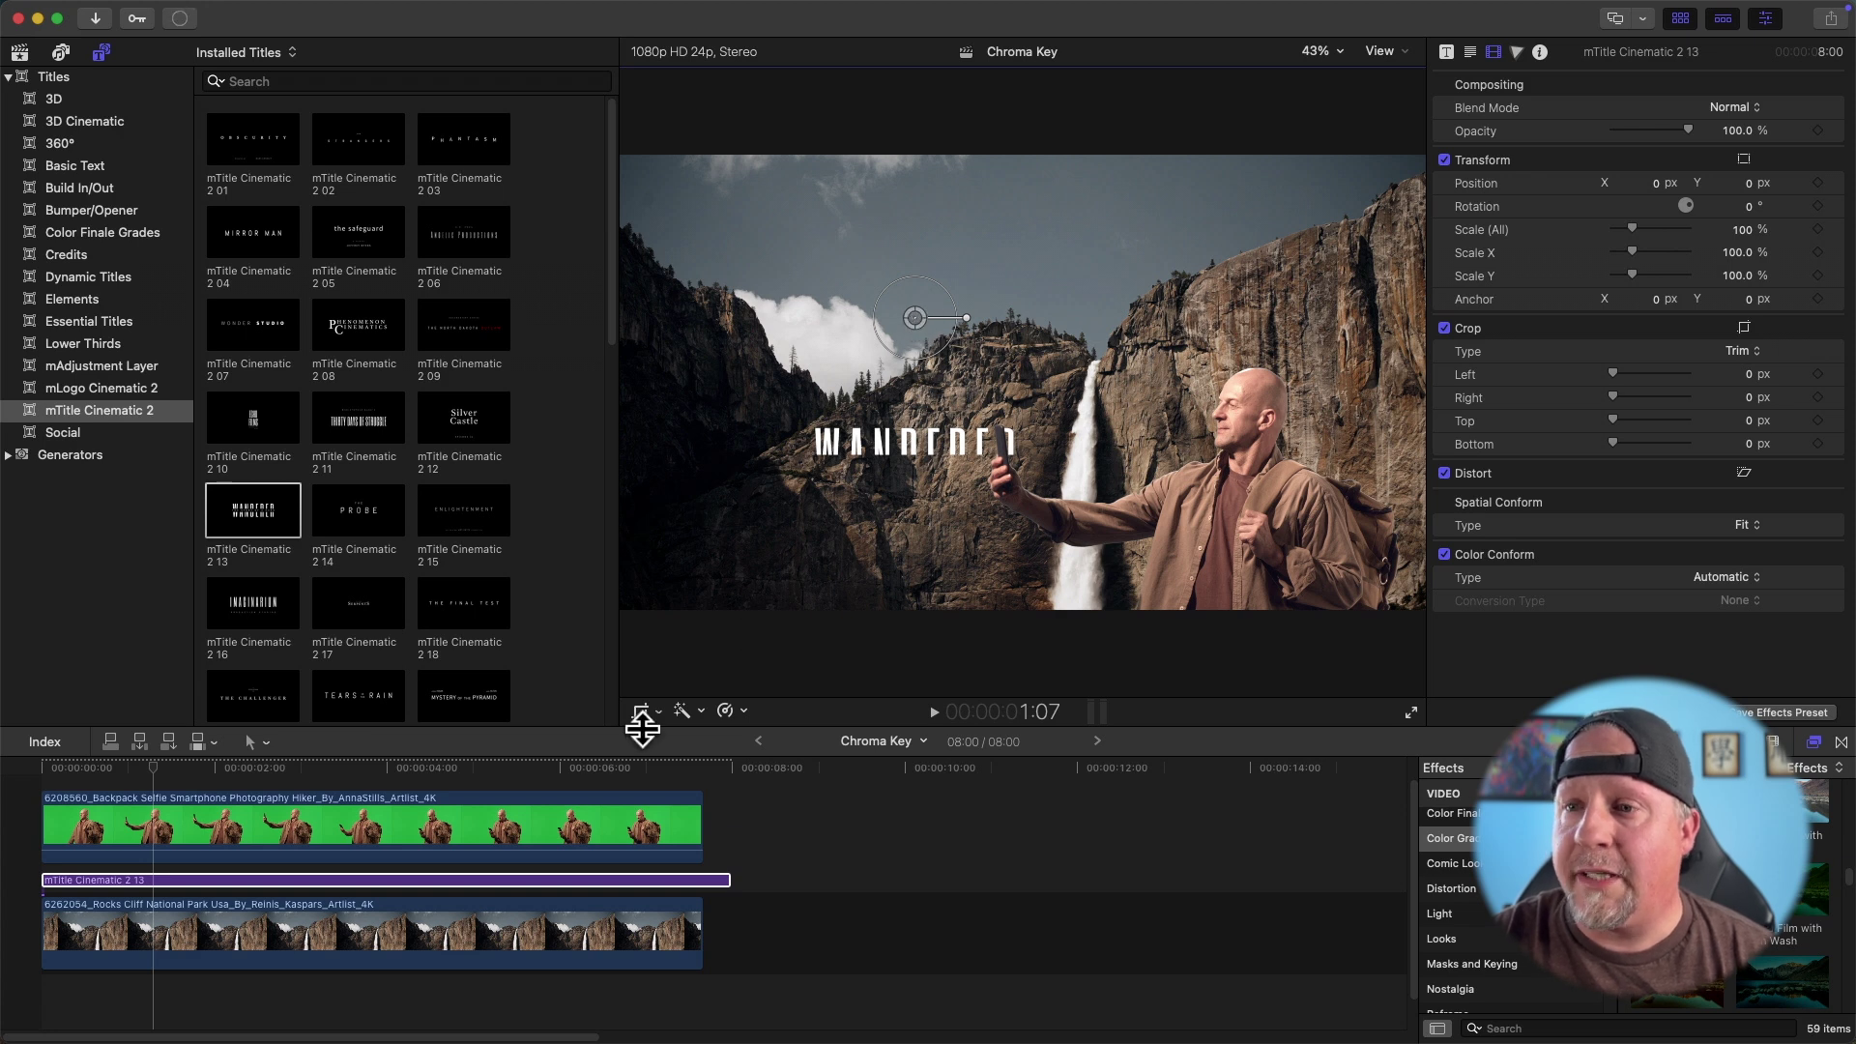
{"action": "left_click_drag", "start_coordinate": [153, 774], "coordinate": [66, 780]}
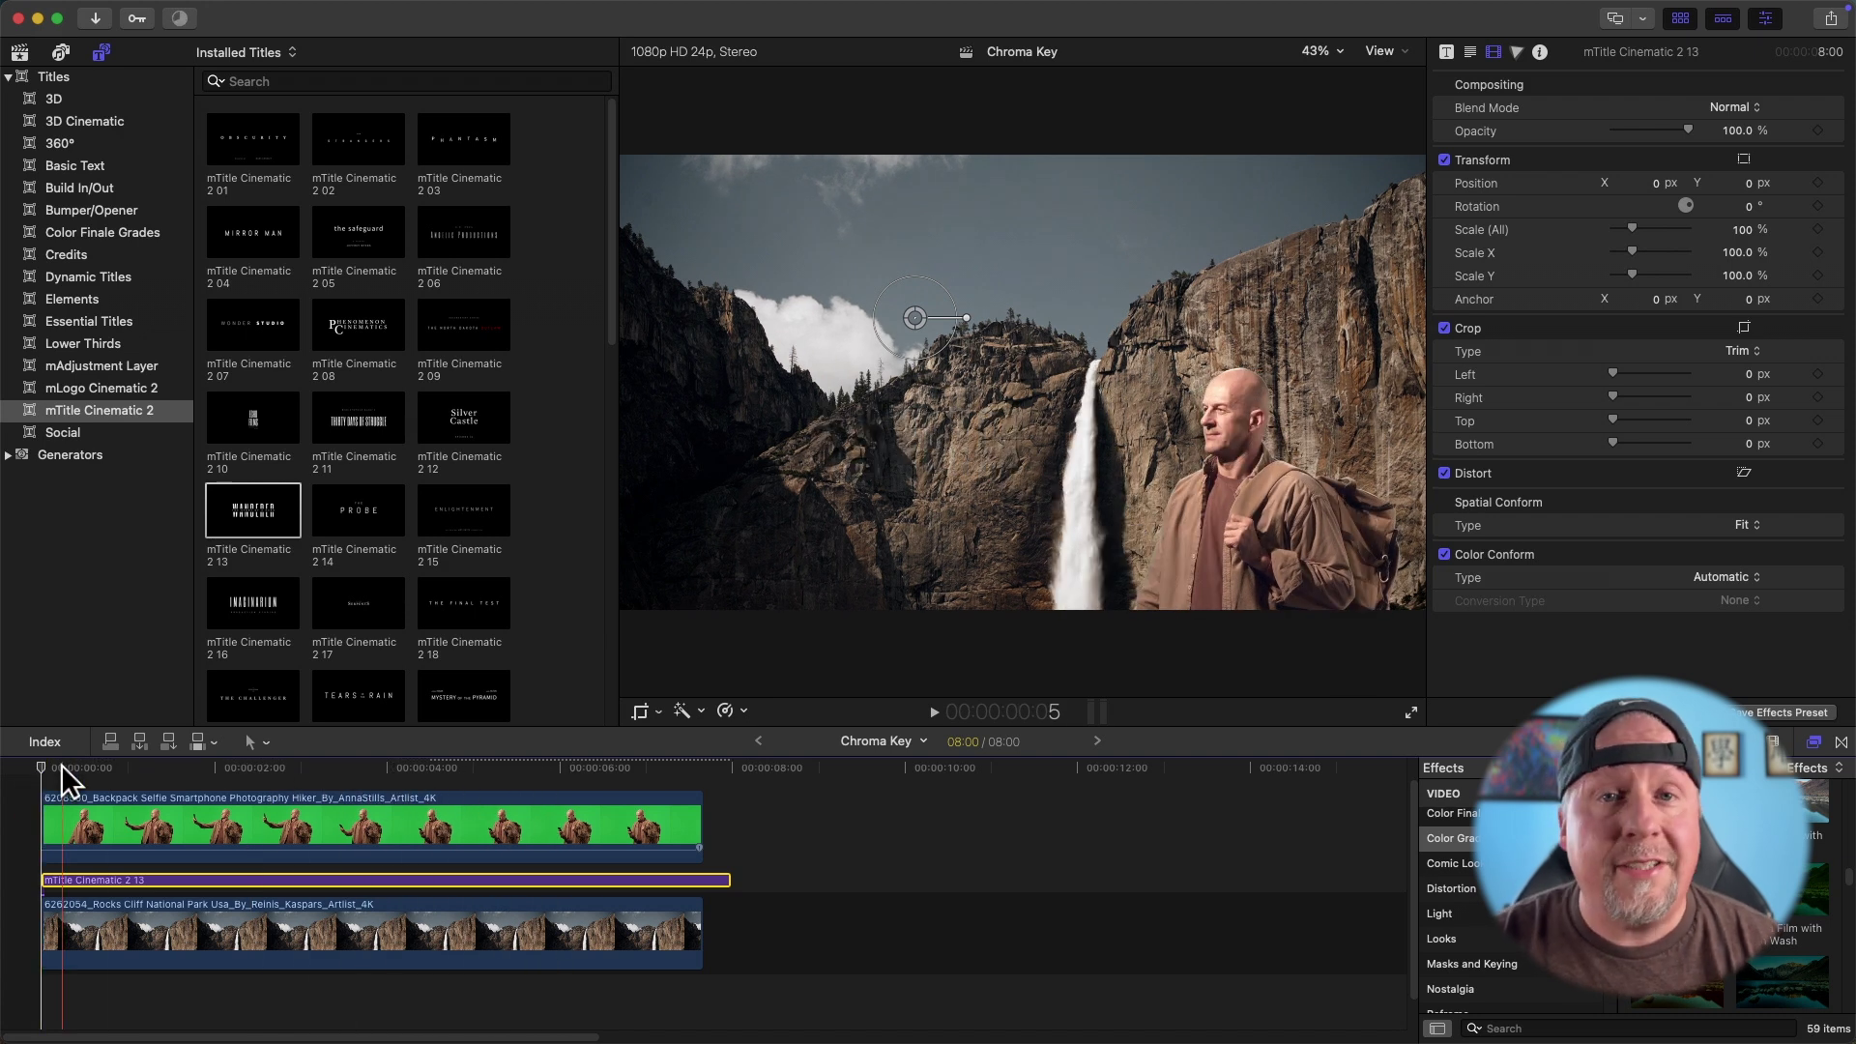